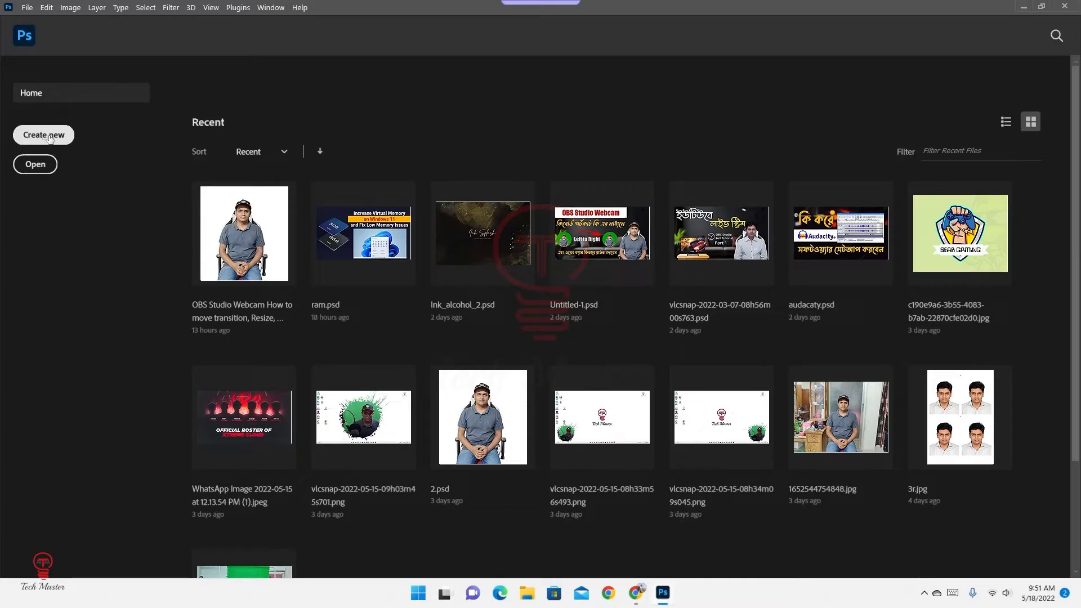
Create a new 1920 x 1080 px document from the Web Large preset with the resolution set to 300 pixels/inch
{"action": "left_click", "coordinate": [50, 139]}
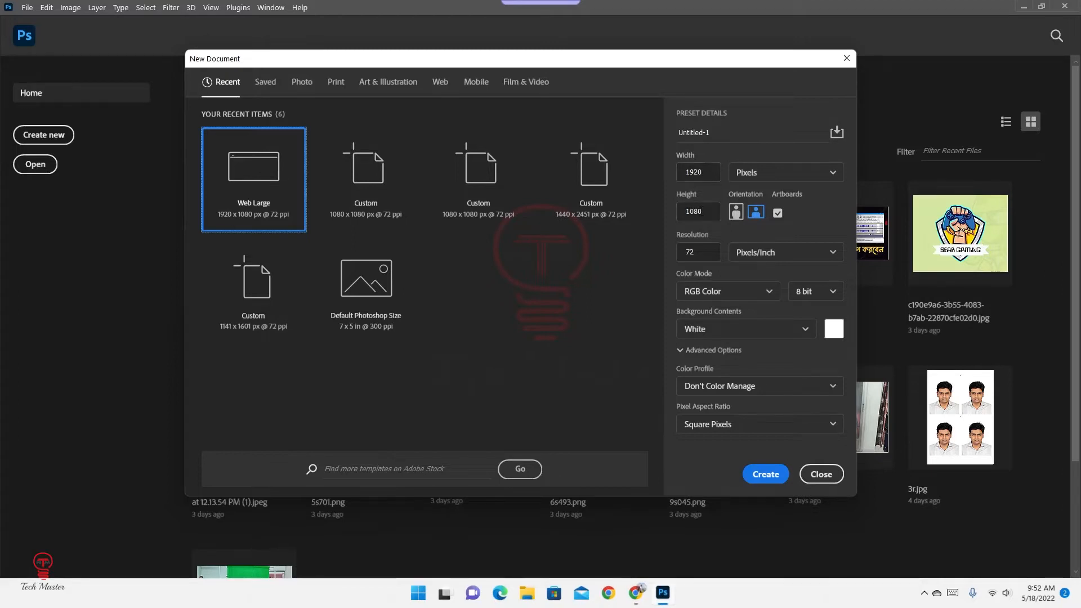
{"action": "left_click", "coordinate": [707, 251]}
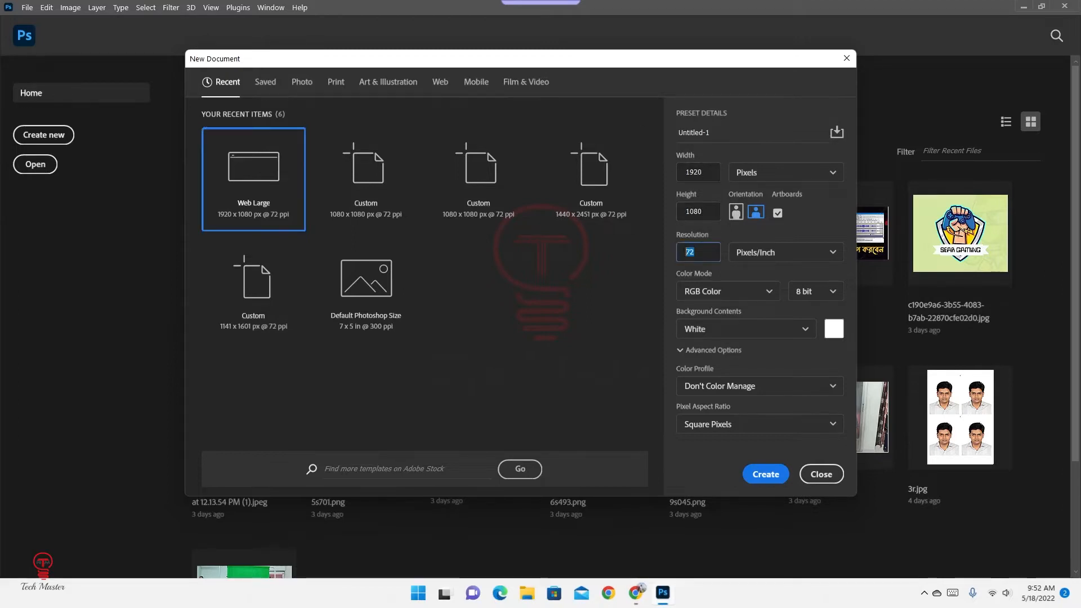
{"action": "type", "text": "300"}
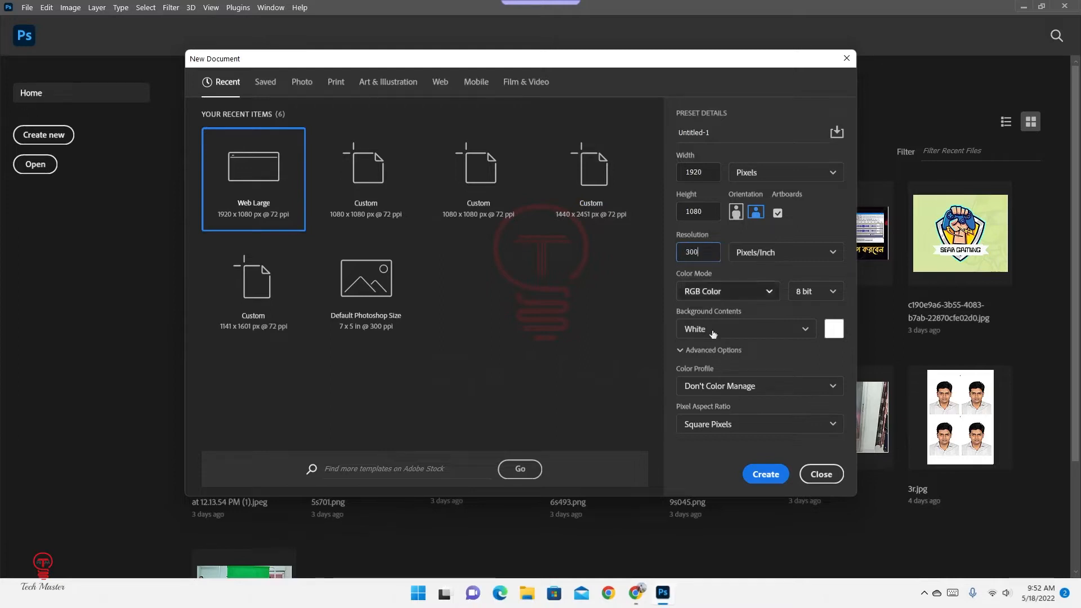
{"action": "left_click", "coordinate": [759, 479]}
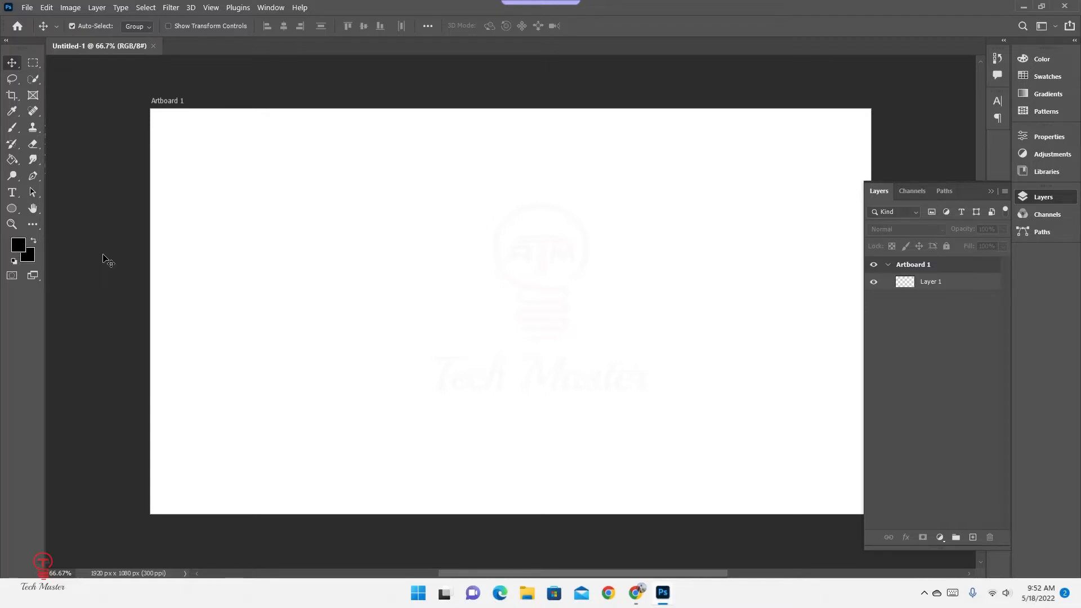
Switch to Chrome and look through the "black background" image results for a suitable backdrop
{"action": "left_click", "coordinate": [1023, 6]}
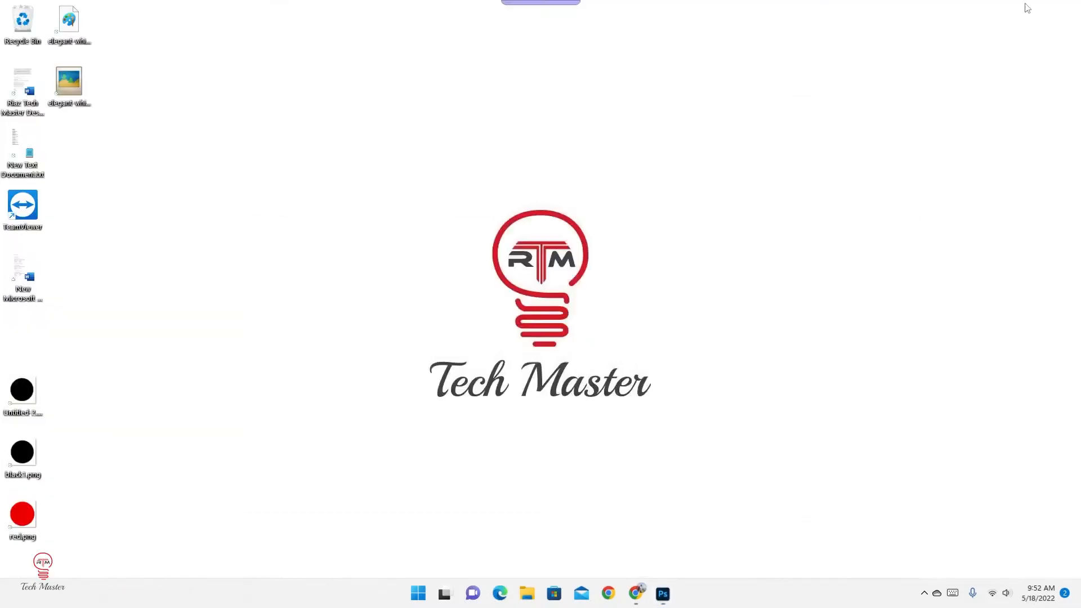
{"action": "left_click", "coordinate": [636, 597]}
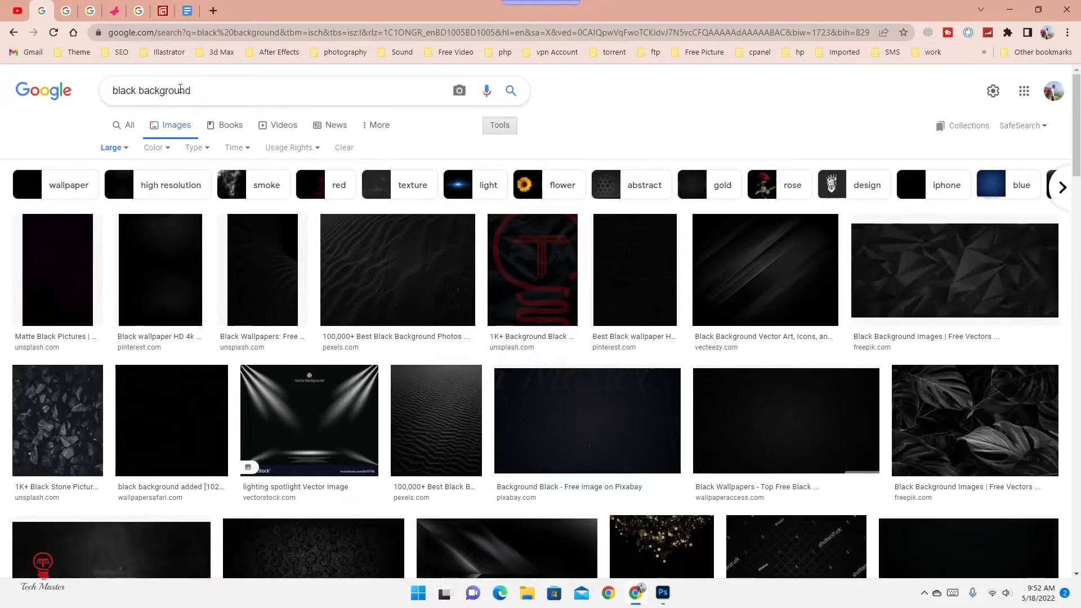
{"action": "scroll", "coordinate": [2, 274], "scroll_direction": "down", "scroll_amount": 5}
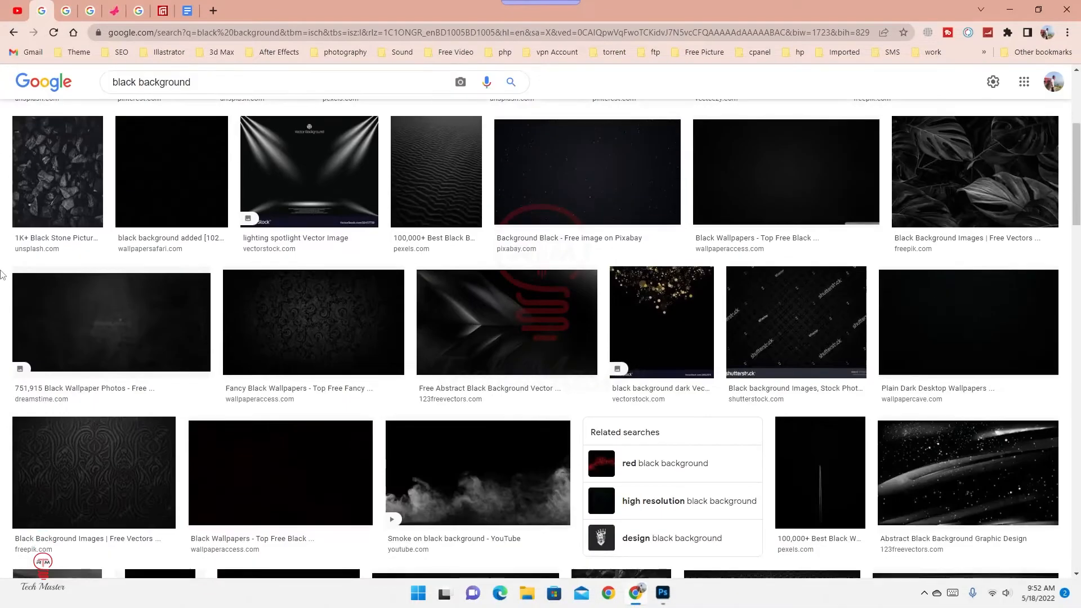
{"action": "scroll", "coordinate": [1, 274], "scroll_direction": "down", "scroll_amount": 5}
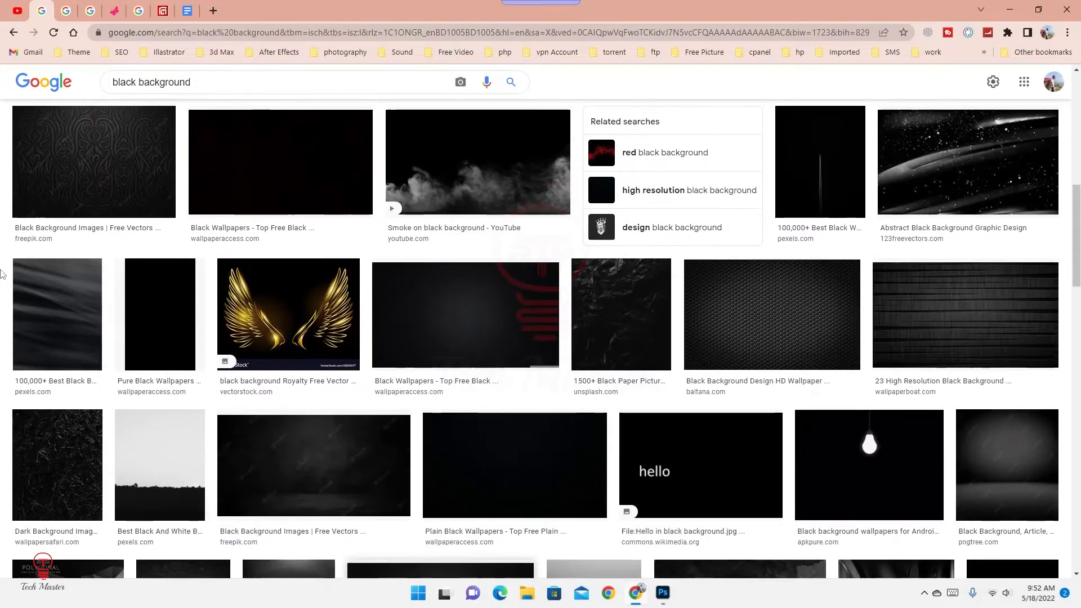
{"action": "scroll", "coordinate": [2, 274], "scroll_direction": "down", "scroll_amount": 5}
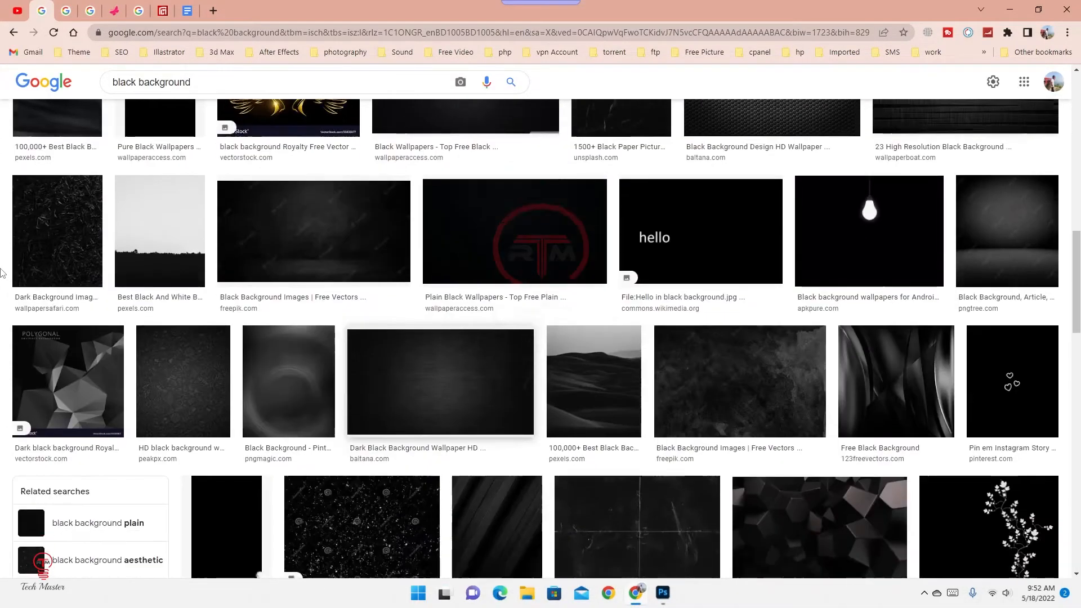
{"action": "scroll", "coordinate": [2, 274], "scroll_direction": "down", "scroll_amount": 8}
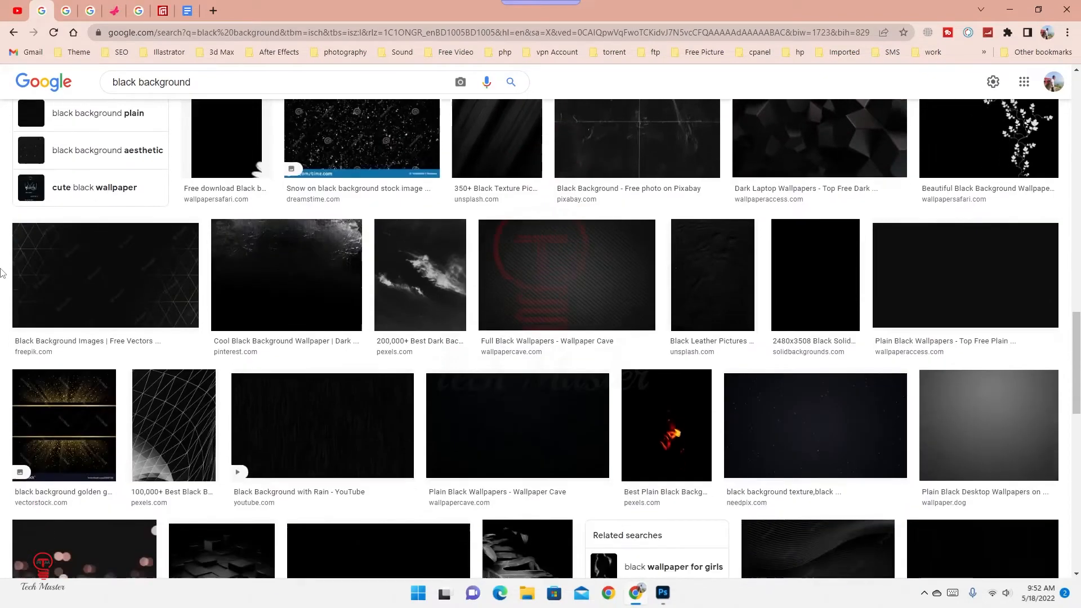
{"action": "scroll", "coordinate": [2, 275], "scroll_direction": "down", "scroll_amount": 4}
{"action": "scroll", "coordinate": [2, 274], "scroll_direction": "down", "scroll_amount": 14}
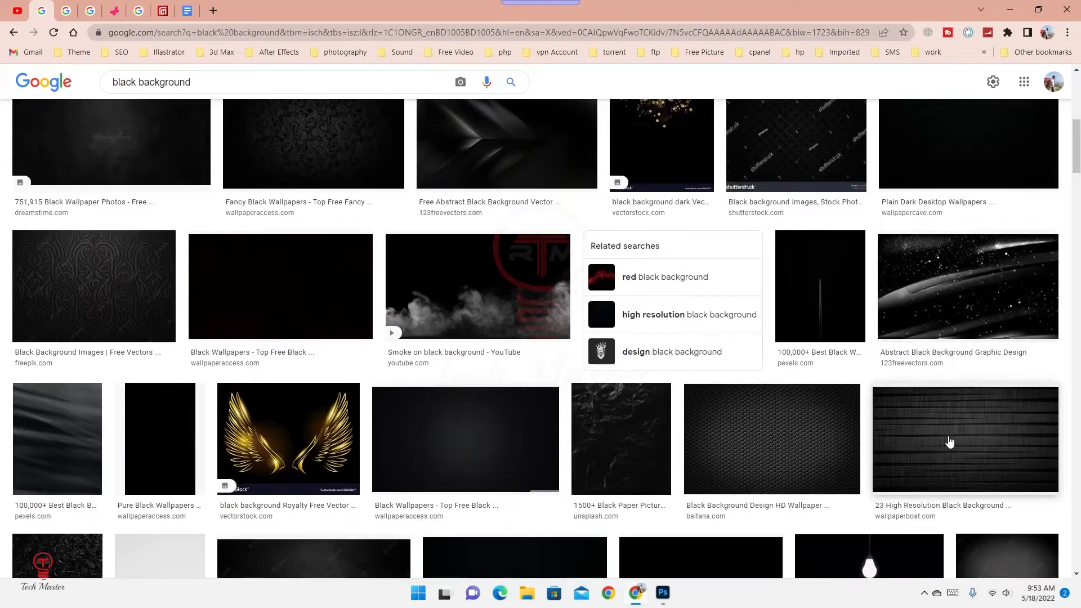
Open the black plank background from Wallpaperboat and download the related CX69 dark wood wallpaper from WallpaperSafari
{"action": "left_click", "coordinate": [949, 442]}
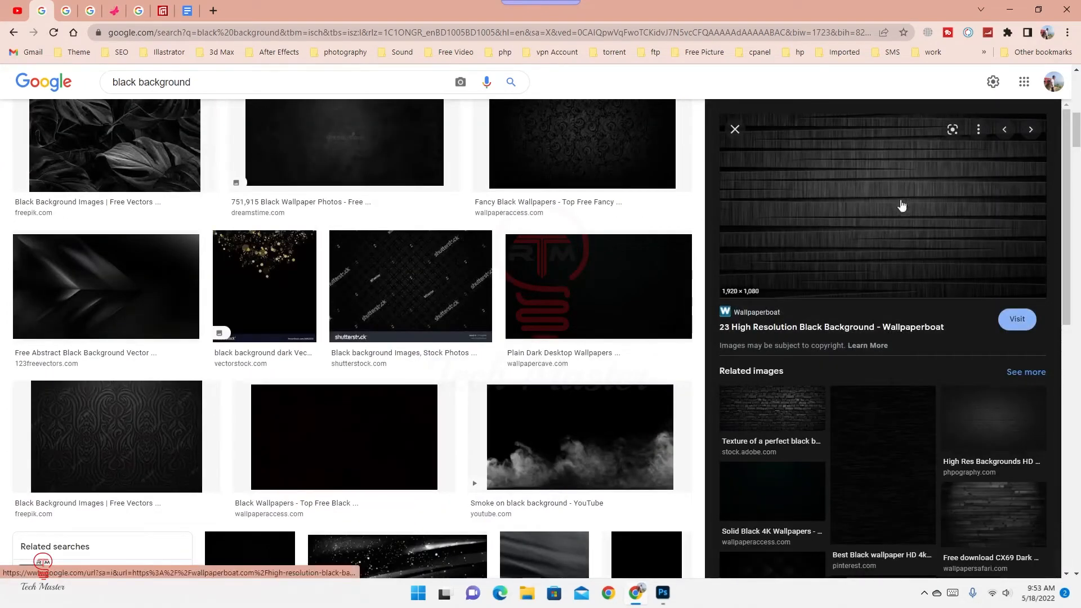
{"action": "scroll", "coordinate": [873, 405], "scroll_direction": "down", "scroll_amount": 7}
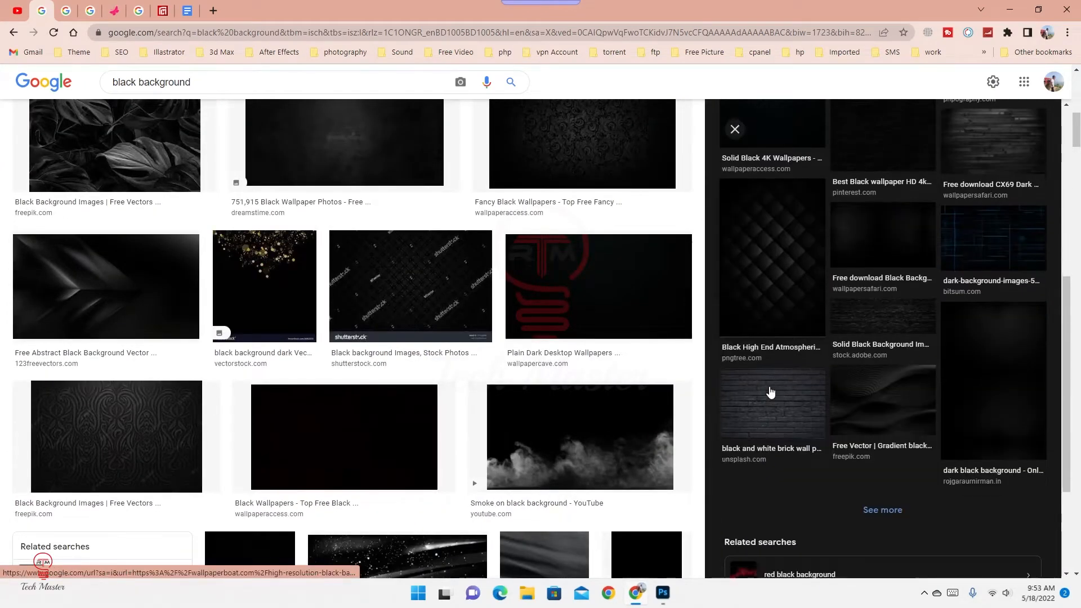
{"action": "scroll", "coordinate": [969, 333], "scroll_direction": "up", "scroll_amount": 5}
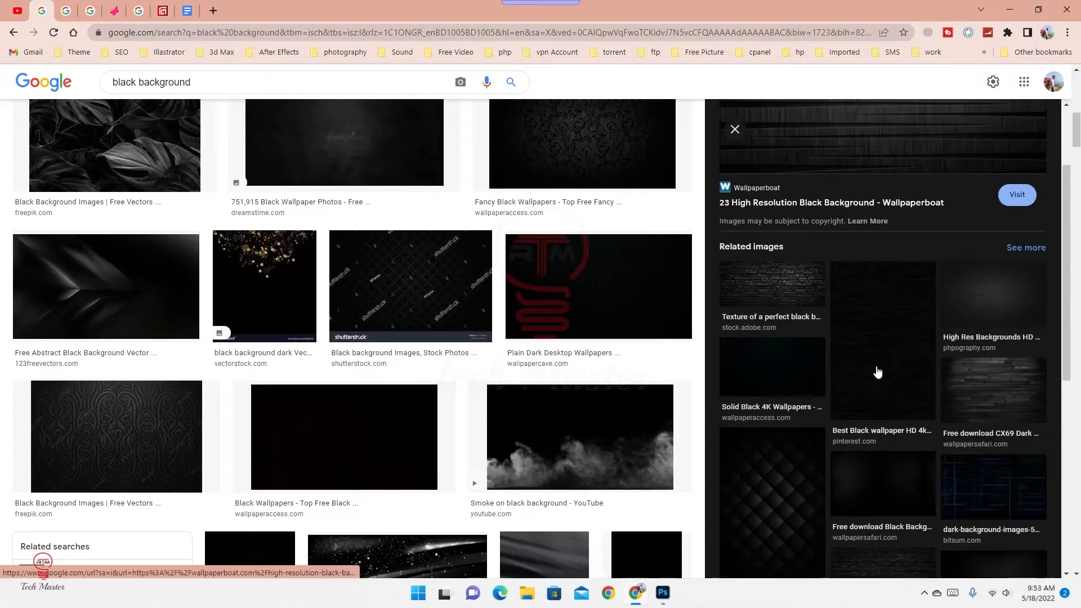
{"action": "left_click", "coordinate": [988, 387]}
{"action": "scroll", "coordinate": [858, 240], "scroll_direction": "up", "scroll_amount": 4}
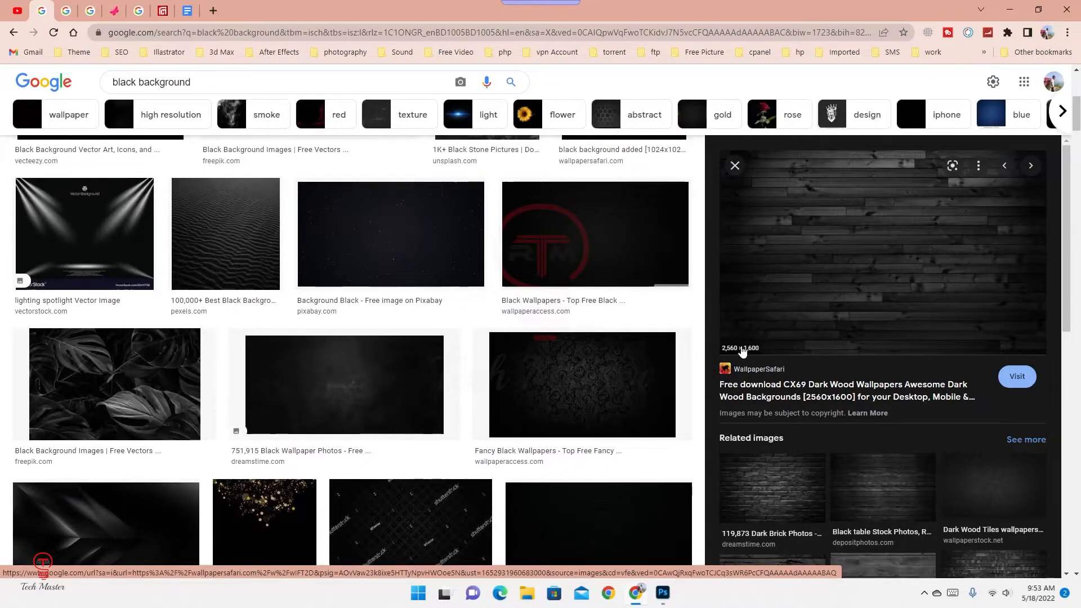
{"action": "right_click", "coordinate": [890, 225]}
{"action": "left_click", "coordinate": [974, 358]}
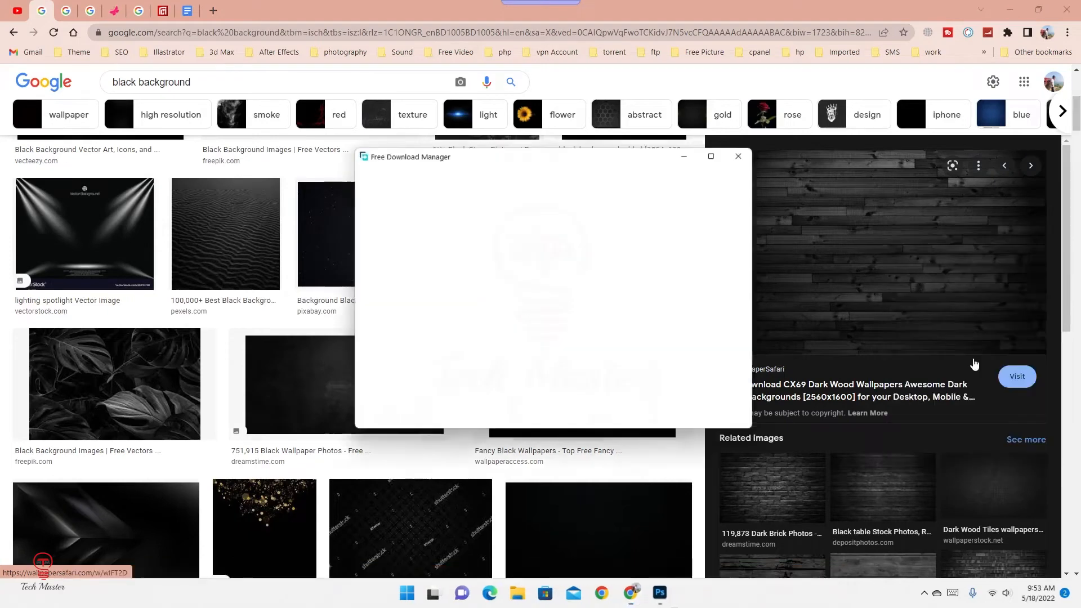
{"action": "left_click", "coordinate": [665, 357]}
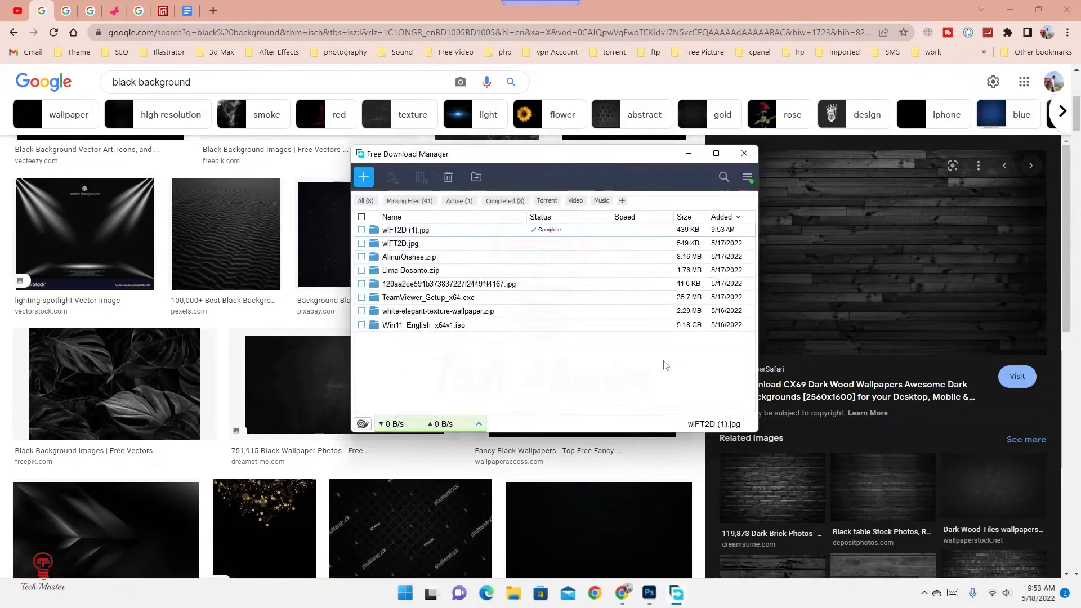
{"action": "left_click", "coordinate": [690, 158]}
Find the red and black background from pngmagic and download it to E:\Downloads as red-and-black-background-1920x1080.jpg
{"action": "scroll", "coordinate": [191, 366], "scroll_direction": "down", "scroll_amount": 10}
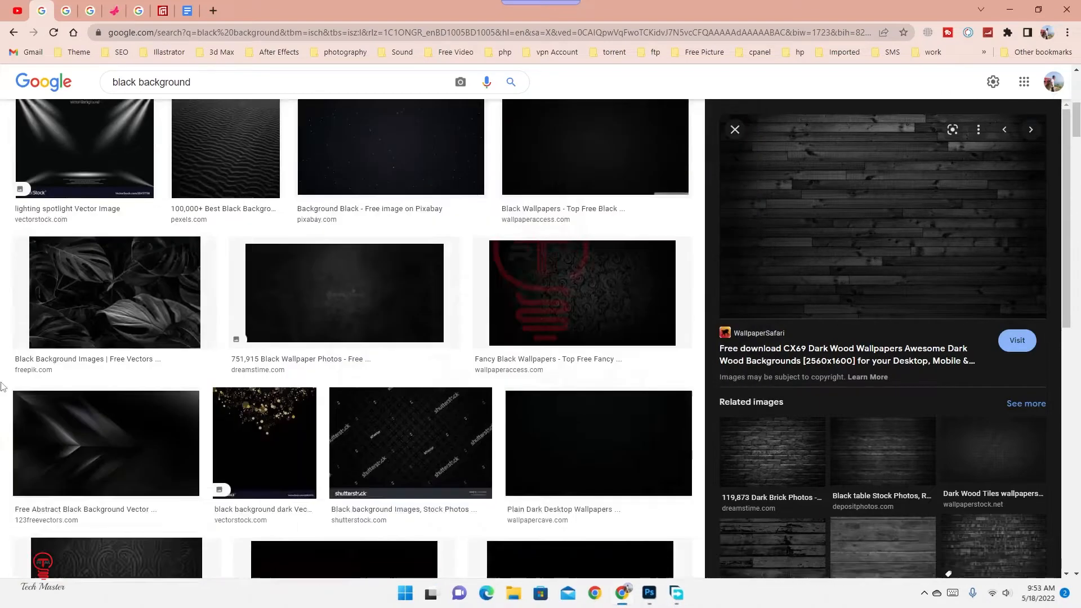
{"action": "left_click", "coordinate": [191, 366]}
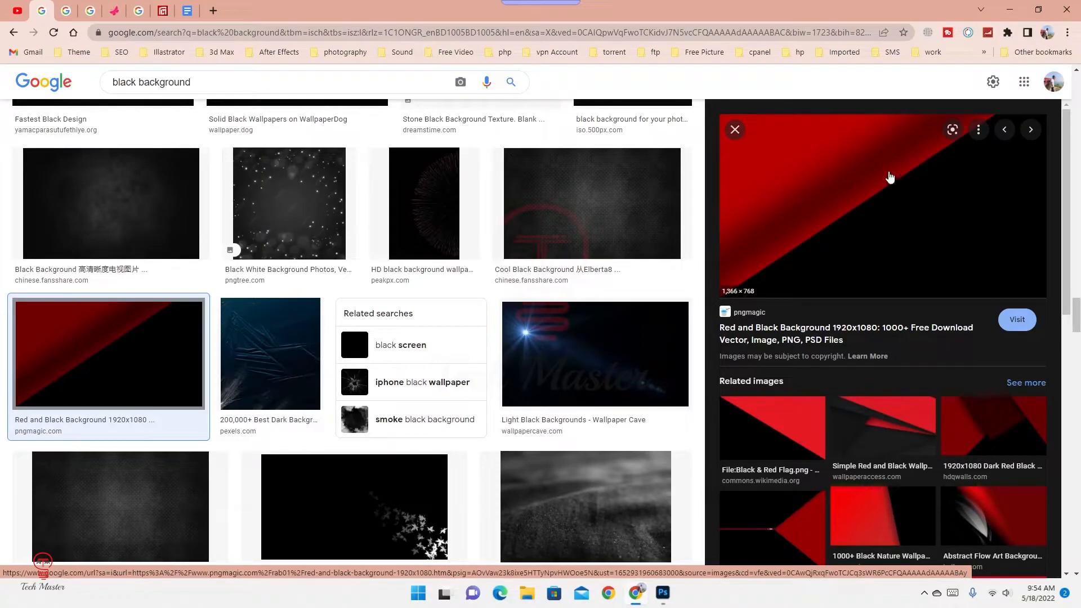
{"action": "right_click", "coordinate": [850, 177]}
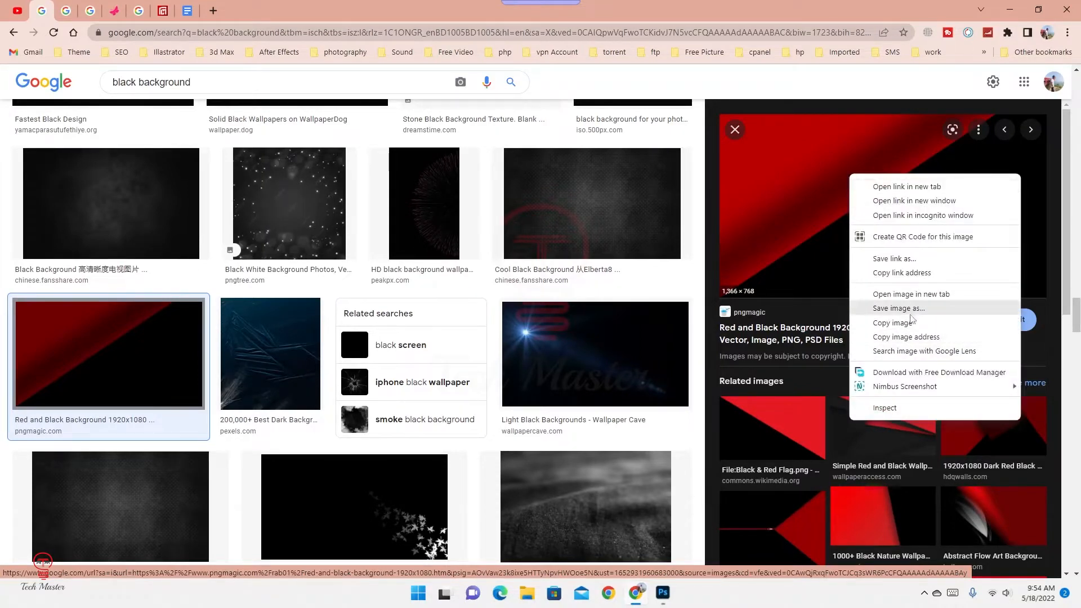
{"action": "left_click", "coordinate": [910, 313]}
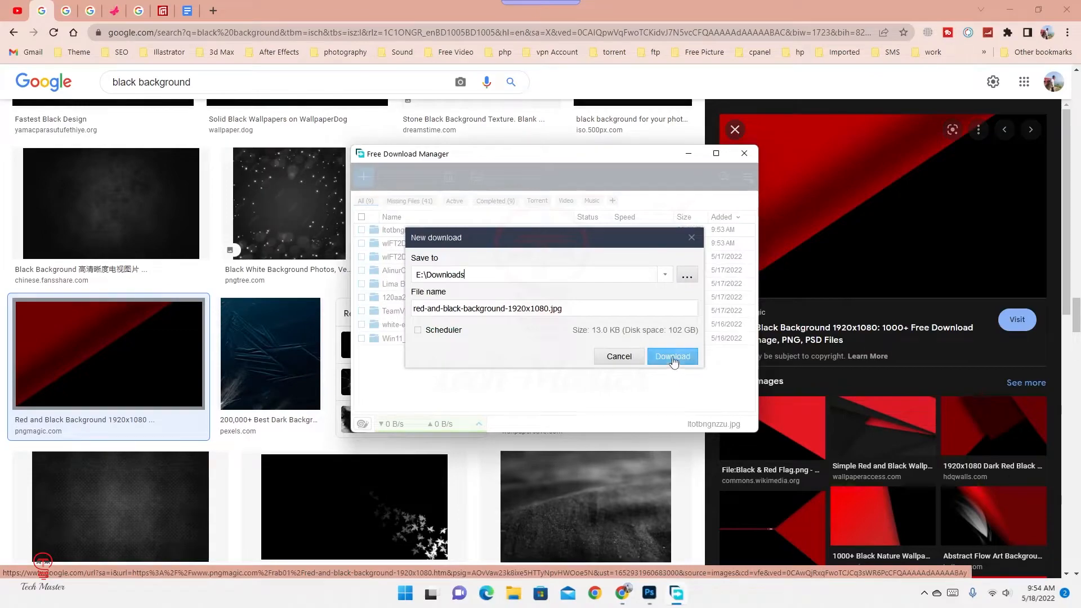
{"action": "left_click", "coordinate": [676, 361]}
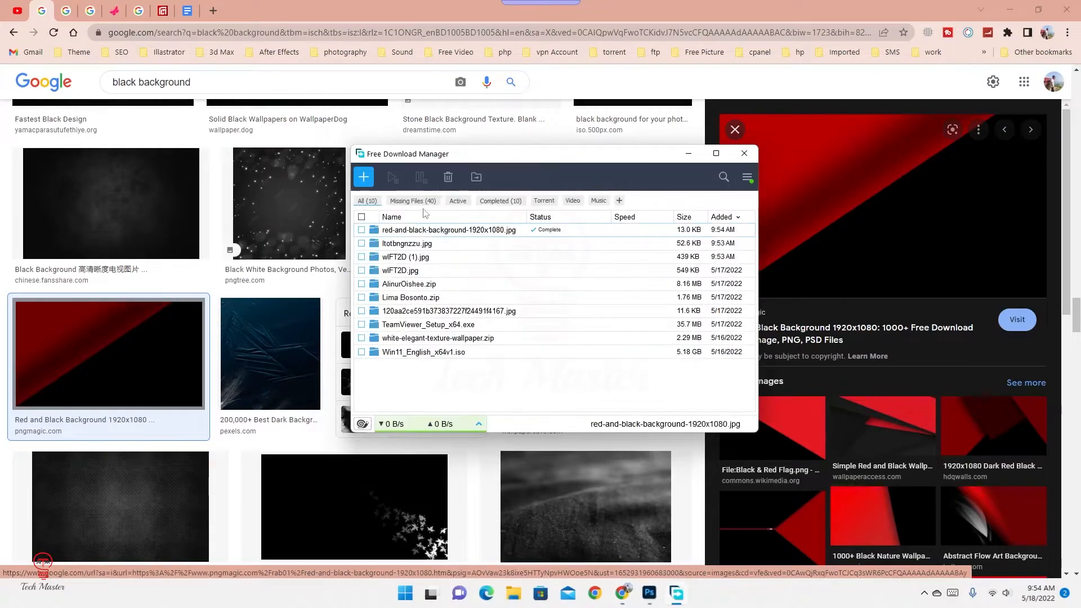
{"action": "left_click", "coordinate": [688, 153]}
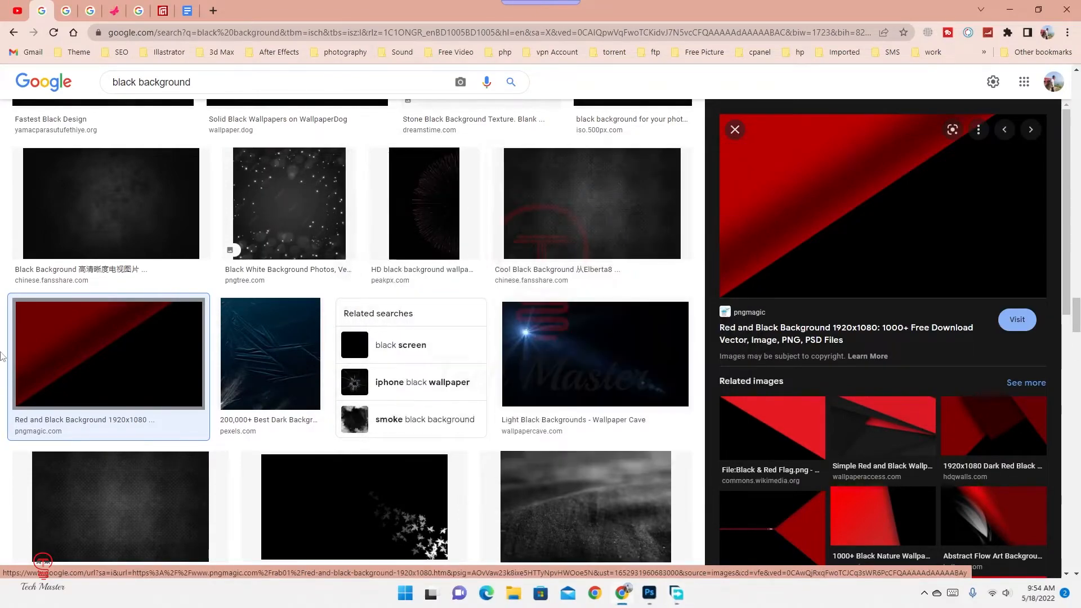
Switch to the "brush png" image results and examine the available brush stroke shapes
{"action": "scroll", "coordinate": [690, 159], "scroll_direction": "down", "scroll_amount": 10}
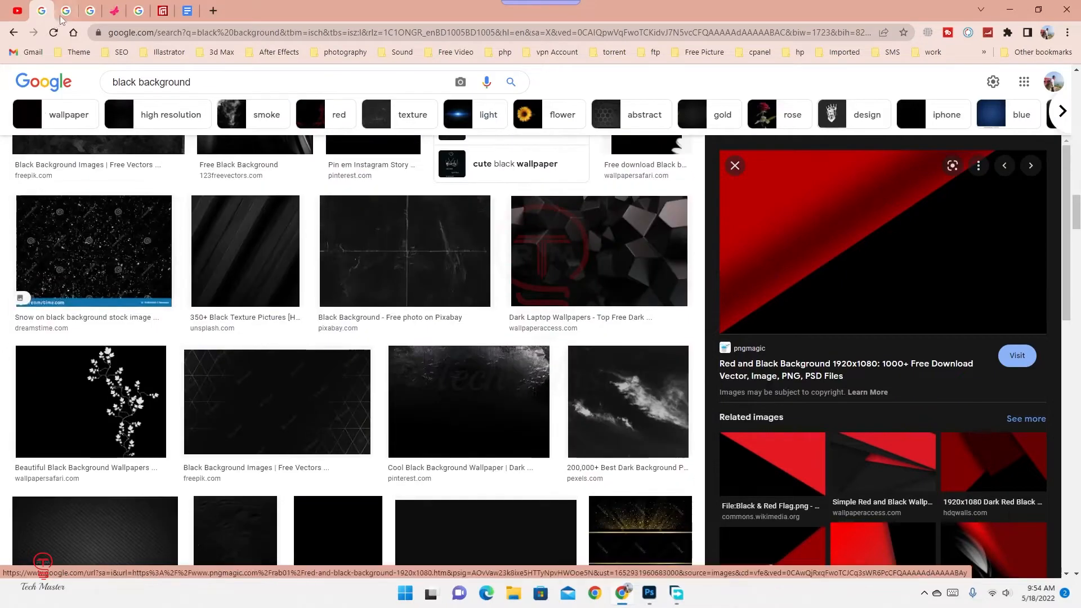
{"action": "left_click", "coordinate": [67, 12]}
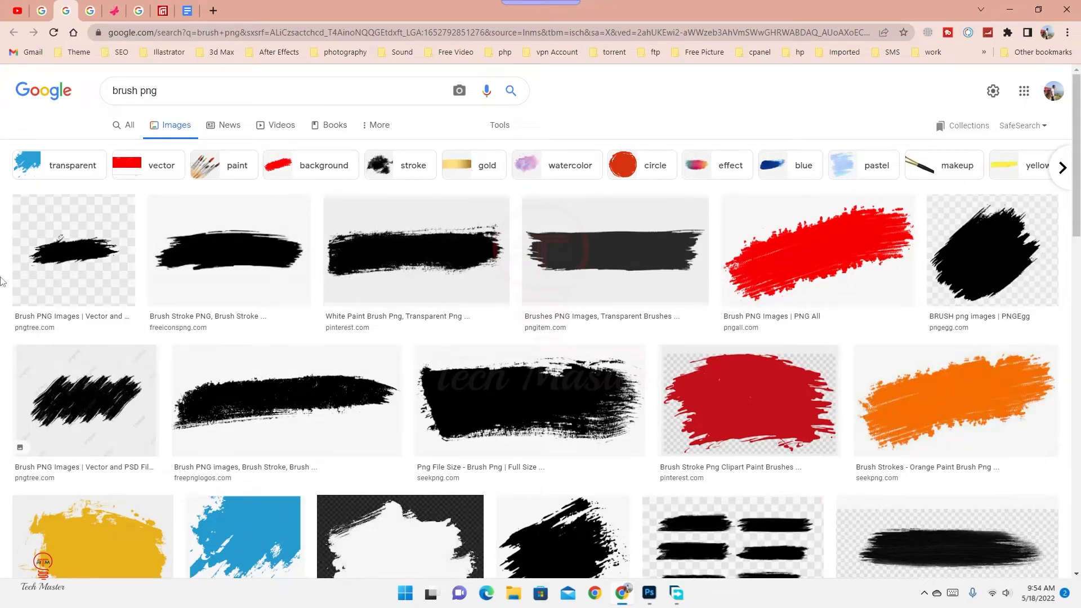
{"action": "scroll", "coordinate": [749, 394], "scroll_direction": "down", "scroll_amount": 6}
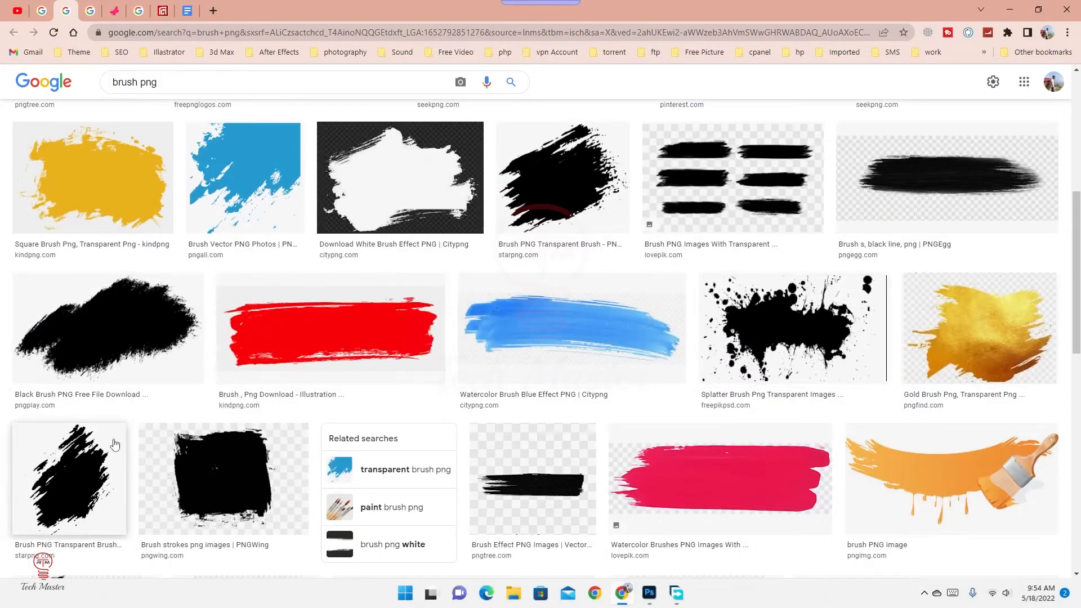
{"action": "scroll", "coordinate": [34, 462], "scroll_direction": "up", "scroll_amount": 6}
{"action": "scroll", "coordinate": [2, 451], "scroll_direction": "down", "scroll_amount": 10}
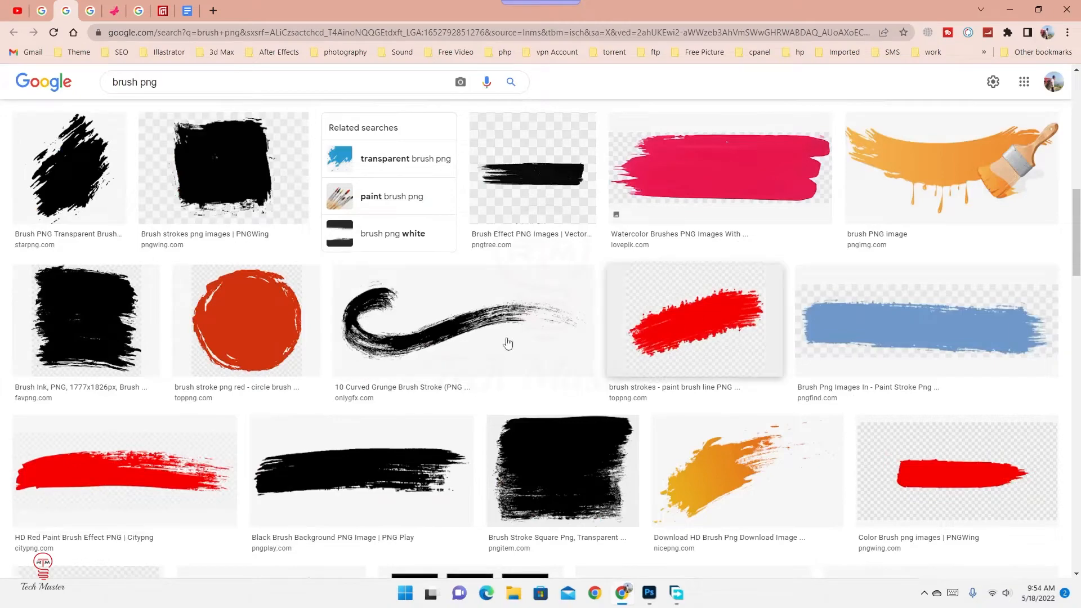
{"action": "scroll", "coordinate": [945, 429], "scroll_direction": "down", "scroll_amount": 4}
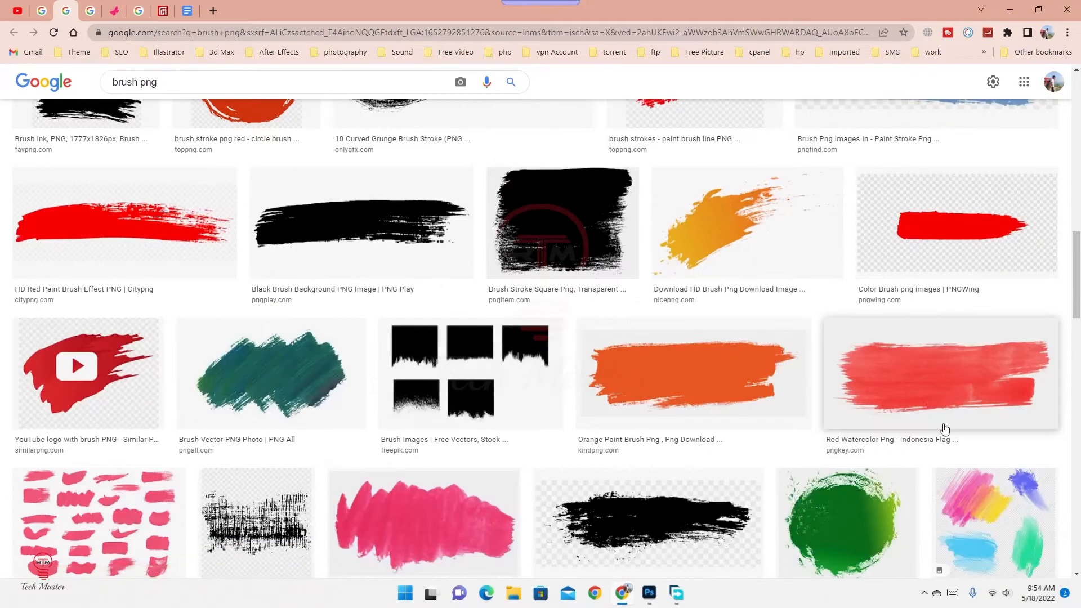
{"action": "scroll", "coordinate": [225, 433], "scroll_direction": "up", "scroll_amount": 15}
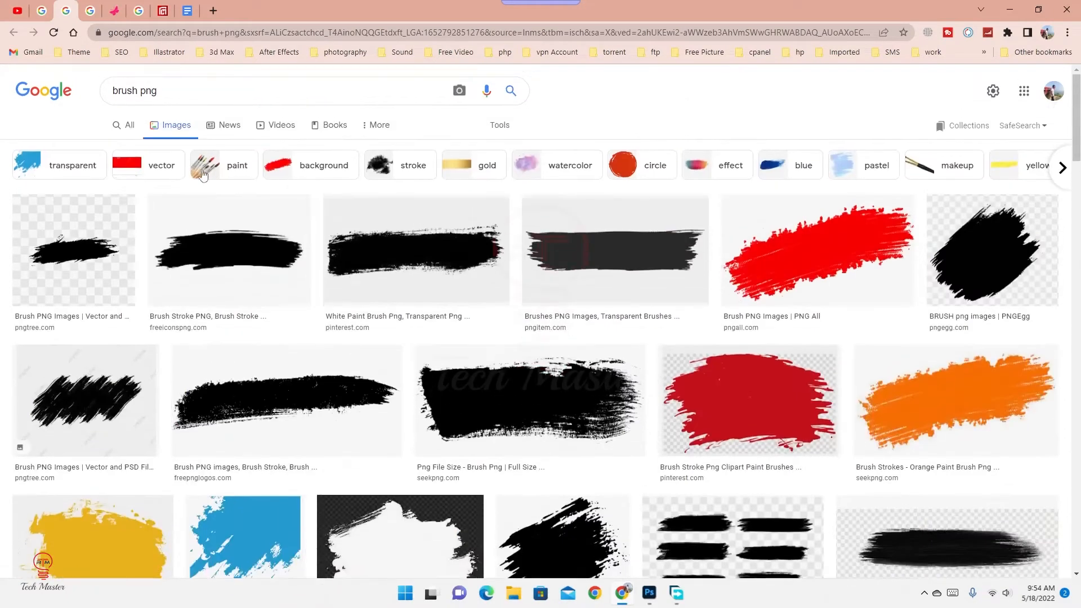
{"action": "left_click", "coordinate": [165, 93]}
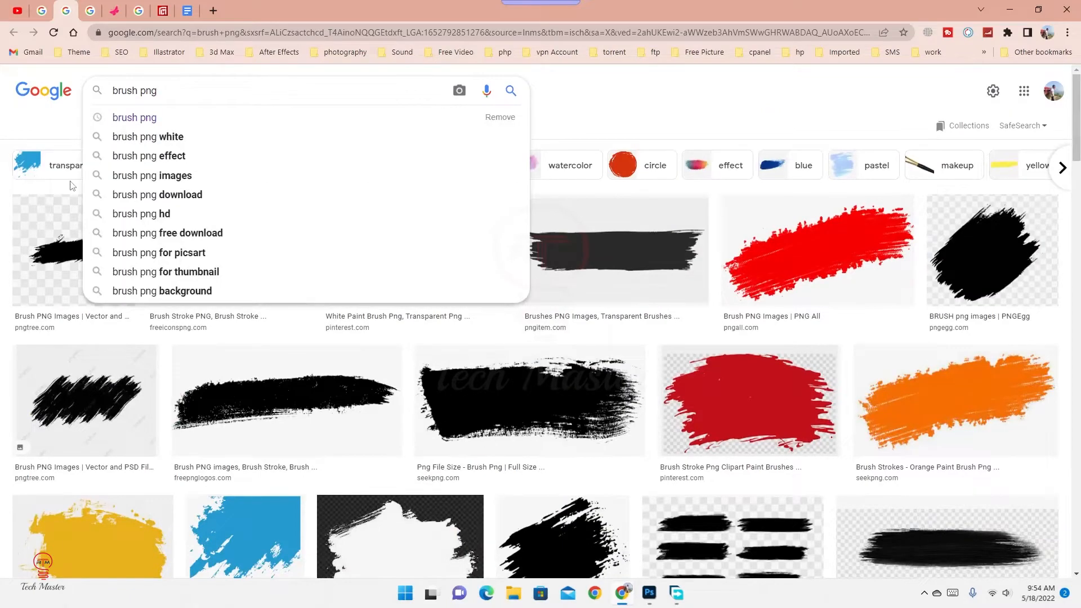
{"action": "left_click", "coordinate": [1, 303]}
{"action": "scroll", "coordinate": [47, 410], "scroll_direction": "down", "scroll_amount": 3}
{"action": "scroll", "coordinate": [47, 410], "scroll_direction": "up", "scroll_amount": 3}
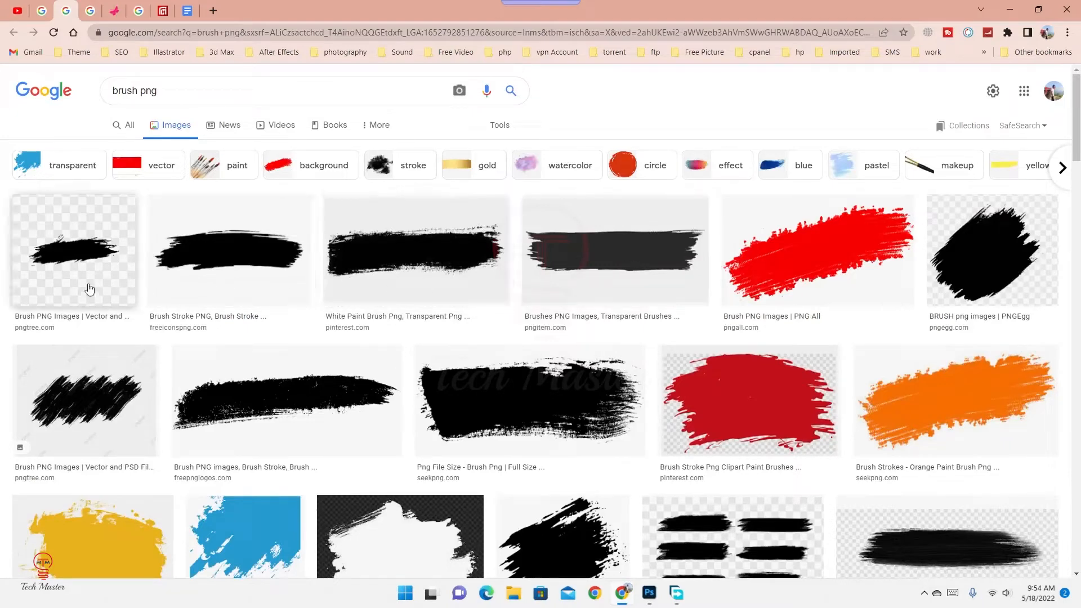
{"action": "left_click", "coordinate": [603, 269]}
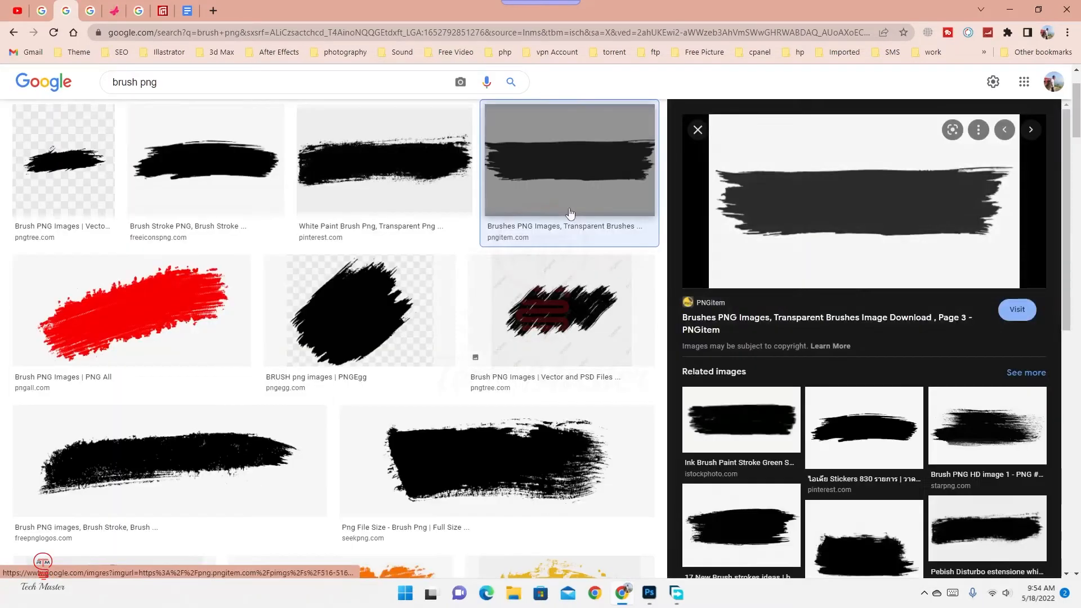
{"action": "scroll", "coordinate": [839, 242], "scroll_direction": "up", "scroll_amount": 1}
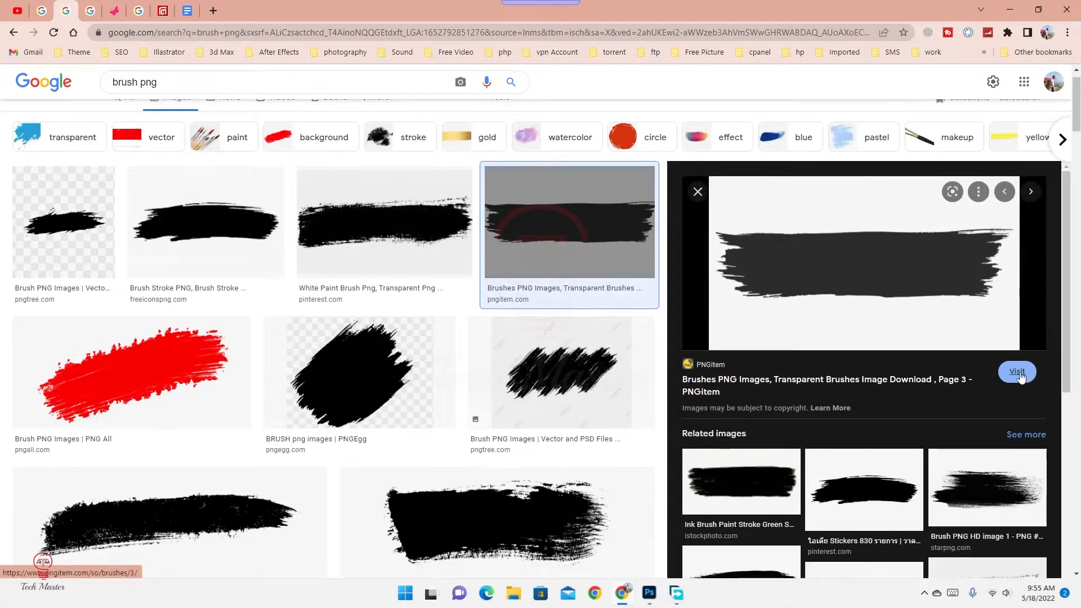
{"action": "left_click", "coordinate": [1001, 382]}
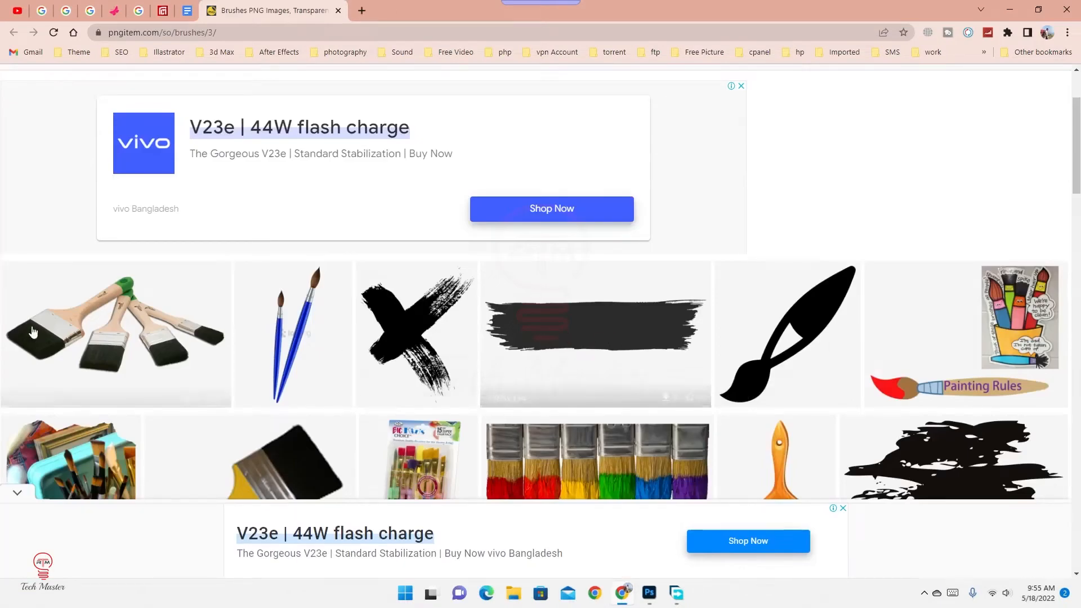
{"action": "left_click", "coordinate": [602, 346]}
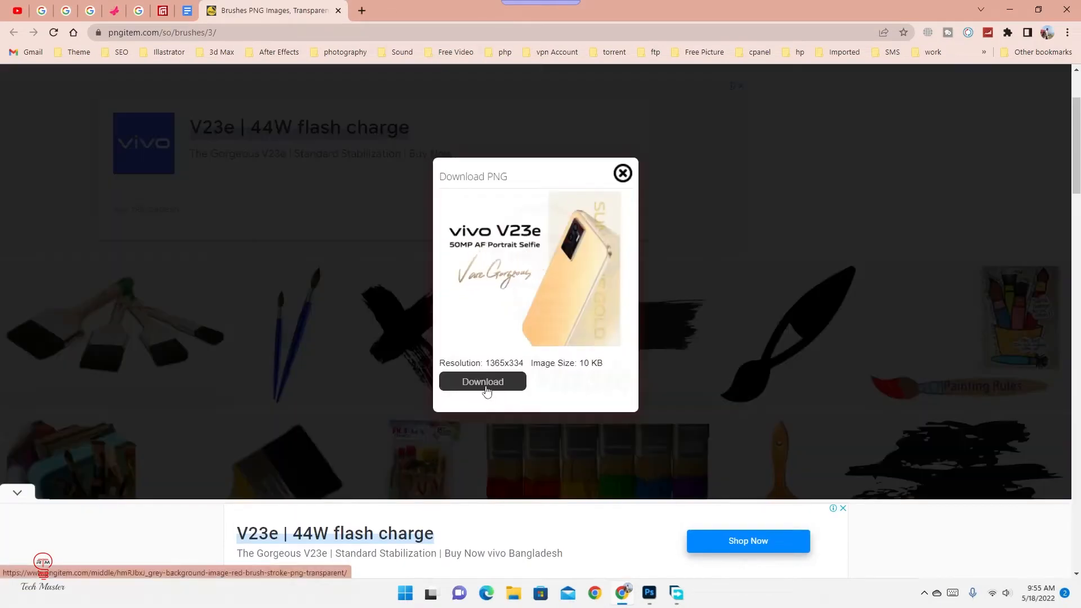
{"action": "left_click", "coordinate": [487, 383]}
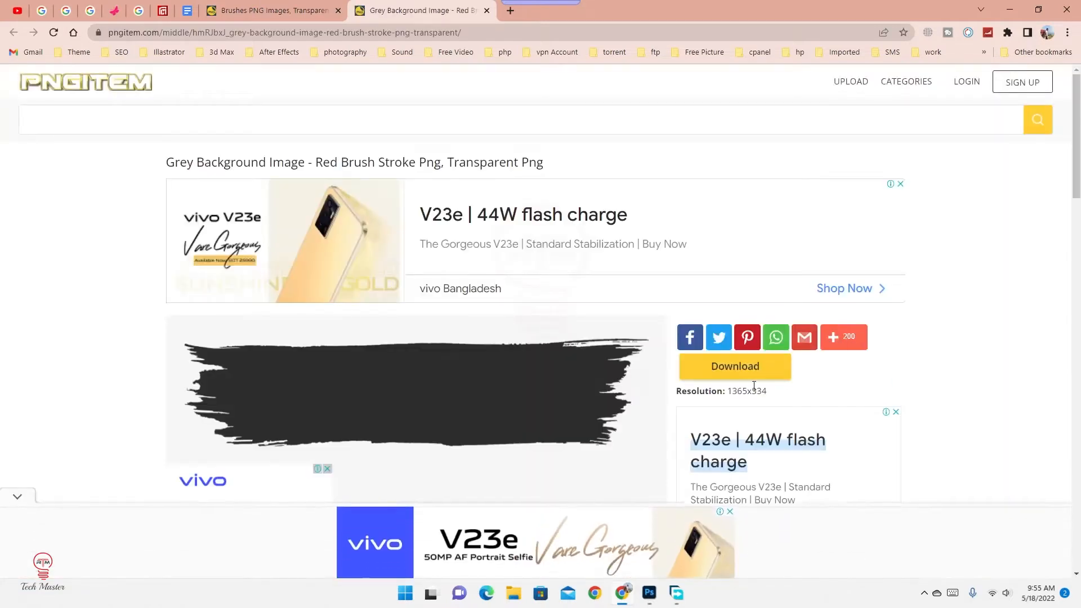
{"action": "left_click", "coordinate": [727, 372]}
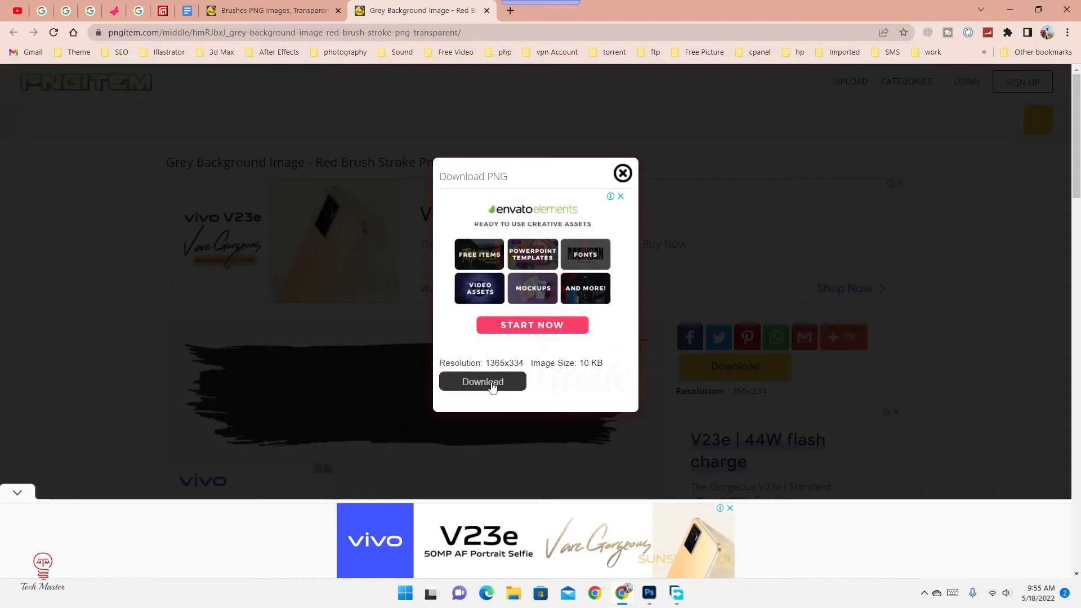
{"action": "left_click", "coordinate": [488, 383]}
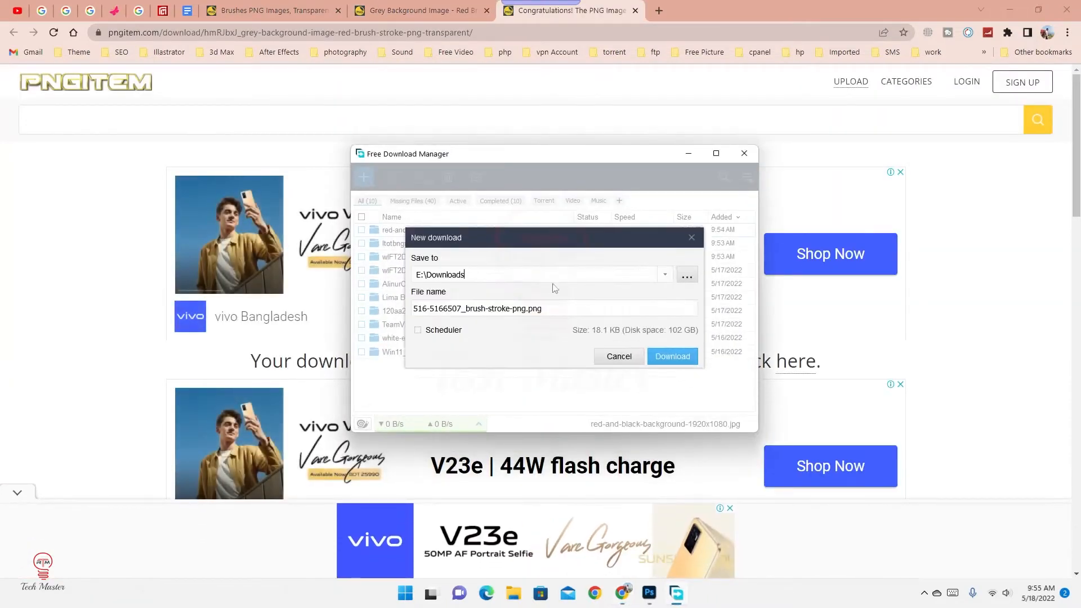
{"action": "left_click", "coordinate": [686, 359]}
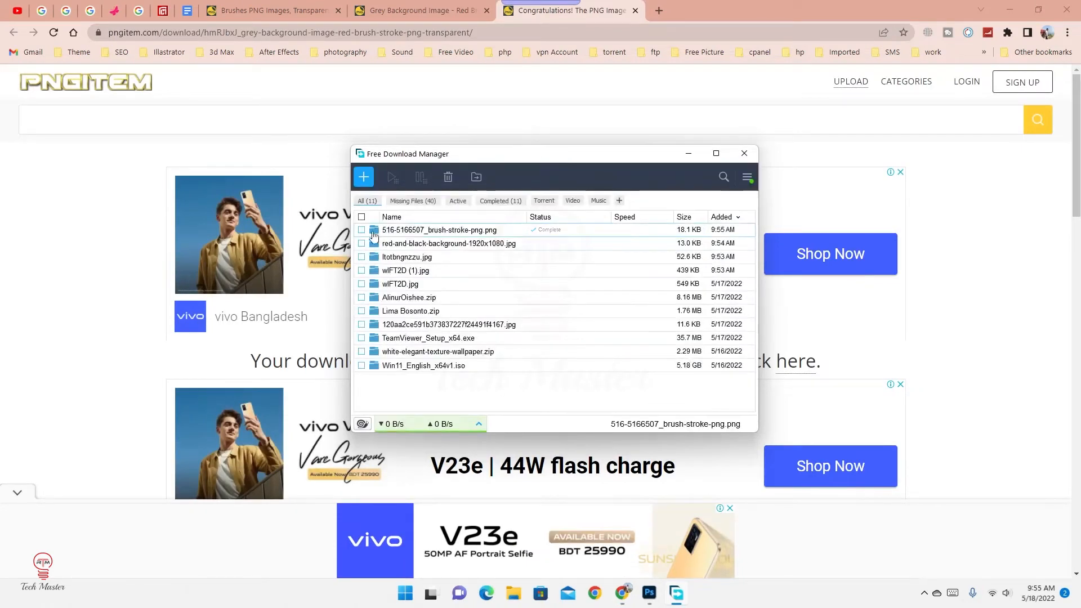
Show the downloaded brush stroke in its folder, preview the image and put the folder window away
{"action": "left_click", "coordinate": [374, 231]}
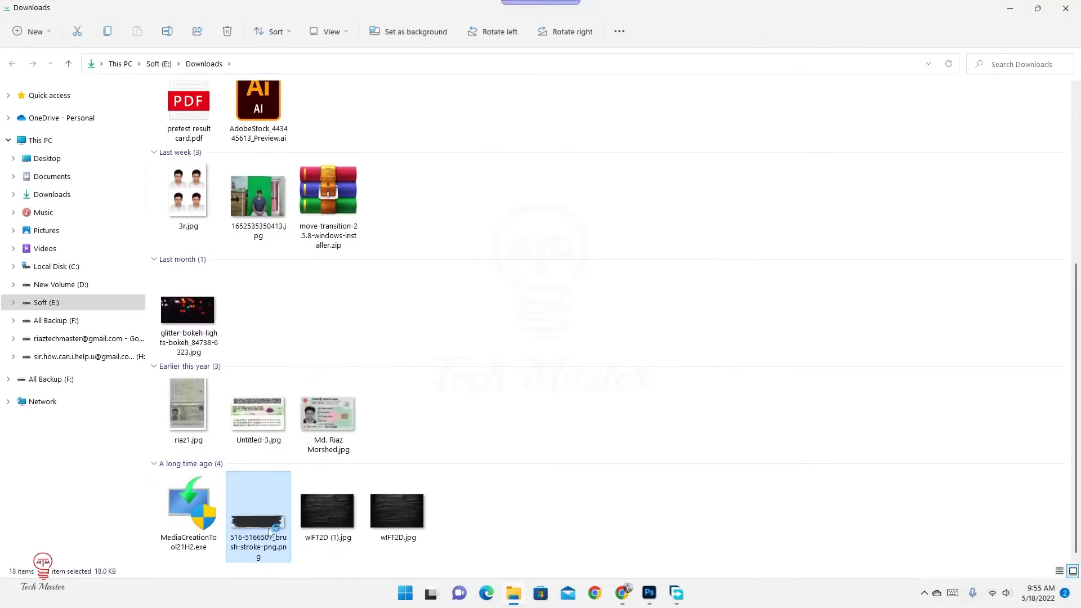
{"action": "double_click", "coordinate": [269, 530]}
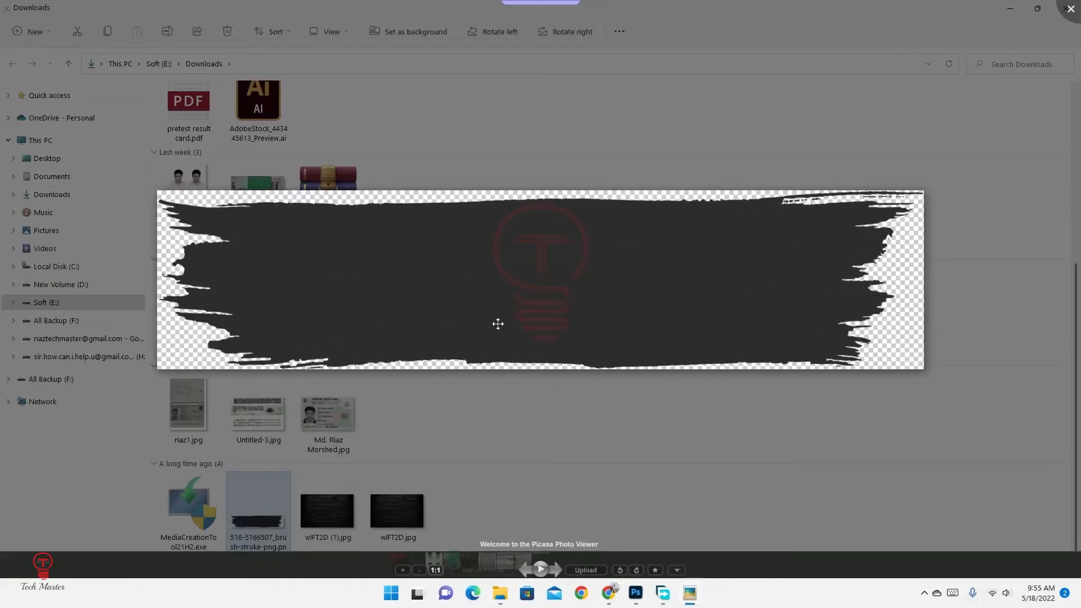
{"action": "left_click", "coordinate": [1070, 10]}
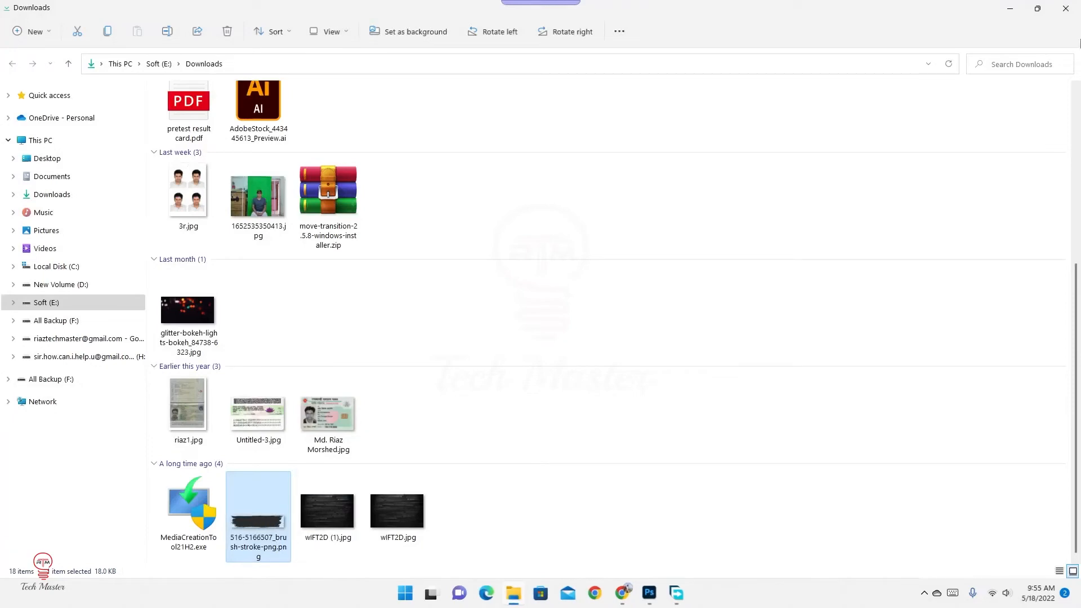
{"action": "left_click", "coordinate": [1011, 9]}
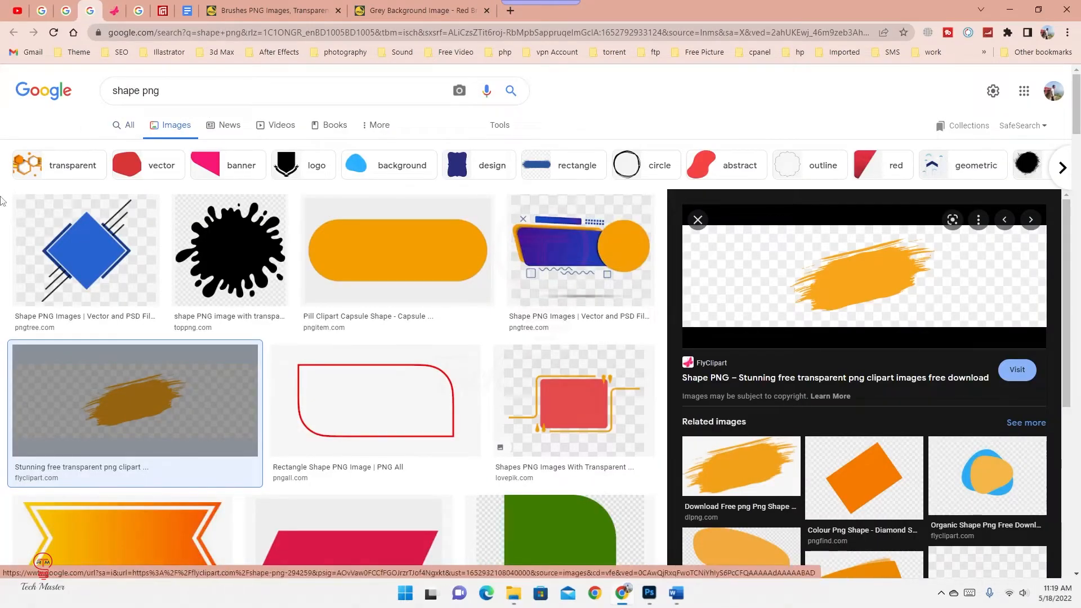
Look through the "shape png" image results in Chrome for decorative shapes, banners and brush strokes
{"action": "scroll", "coordinate": [73, 333], "scroll_direction": "down", "scroll_amount": 5}
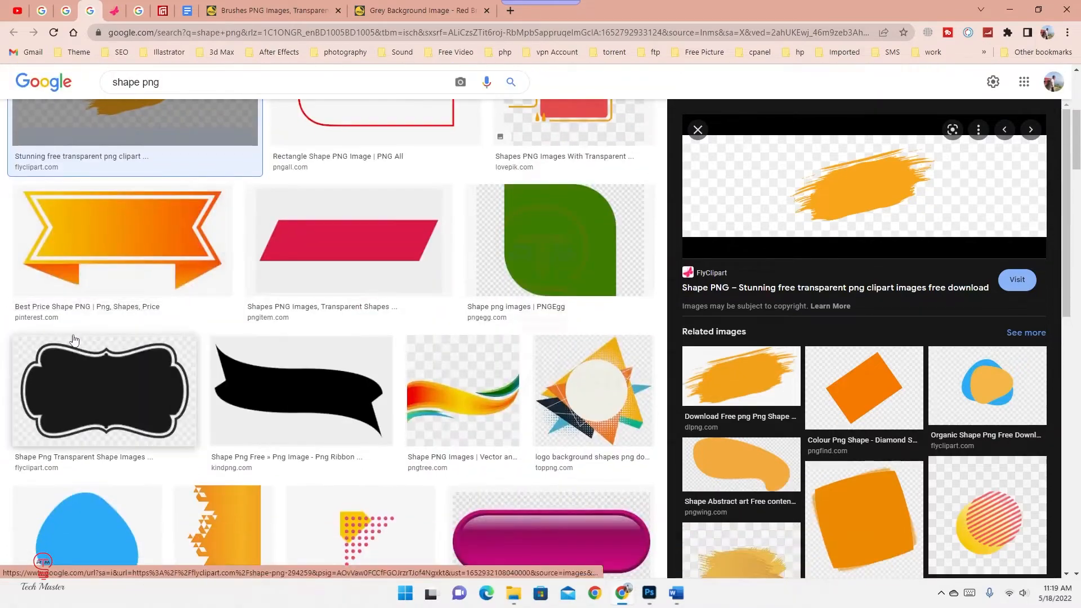
{"action": "scroll", "coordinate": [249, 313], "scroll_direction": "down", "scroll_amount": 6}
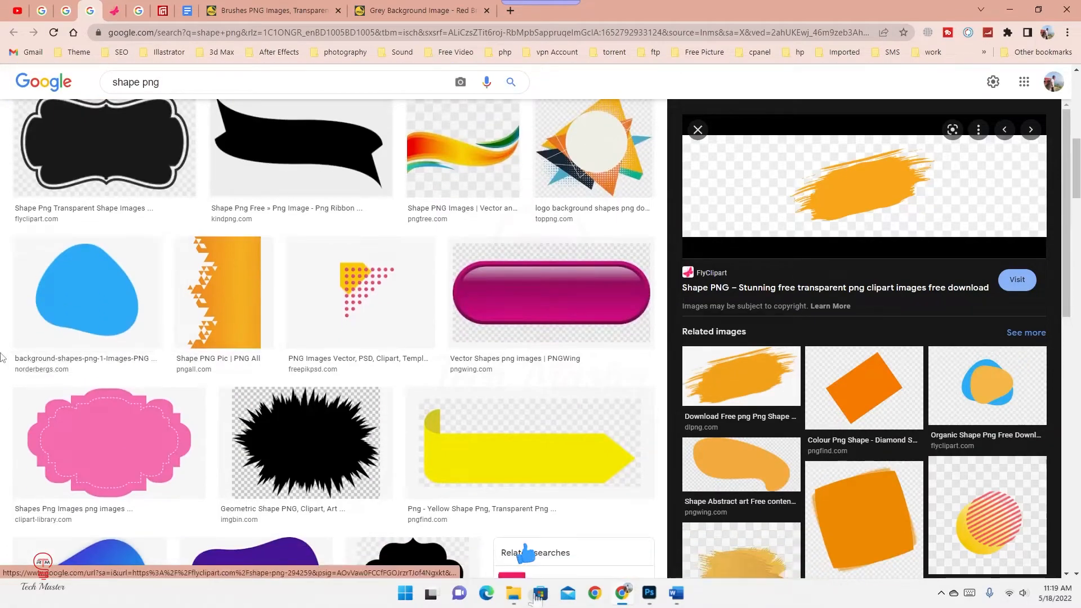
{"action": "scroll", "coordinate": [32, 338], "scroll_direction": "down", "scroll_amount": 7}
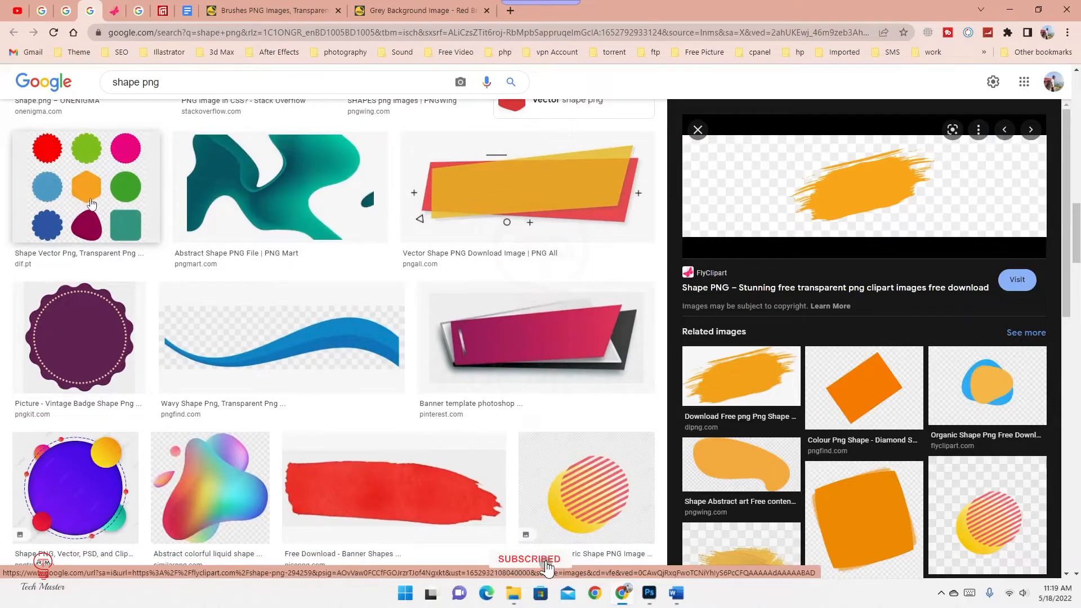
{"action": "scroll", "coordinate": [458, 445], "scroll_direction": "down", "scroll_amount": 11}
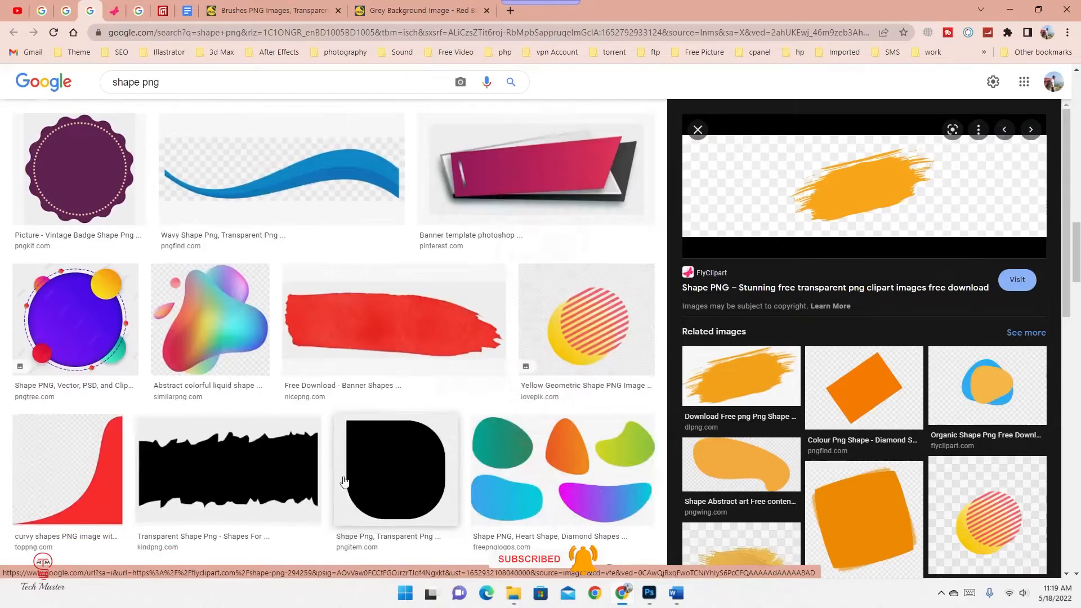
{"action": "scroll", "coordinate": [459, 450], "scroll_direction": "down", "scroll_amount": 11}
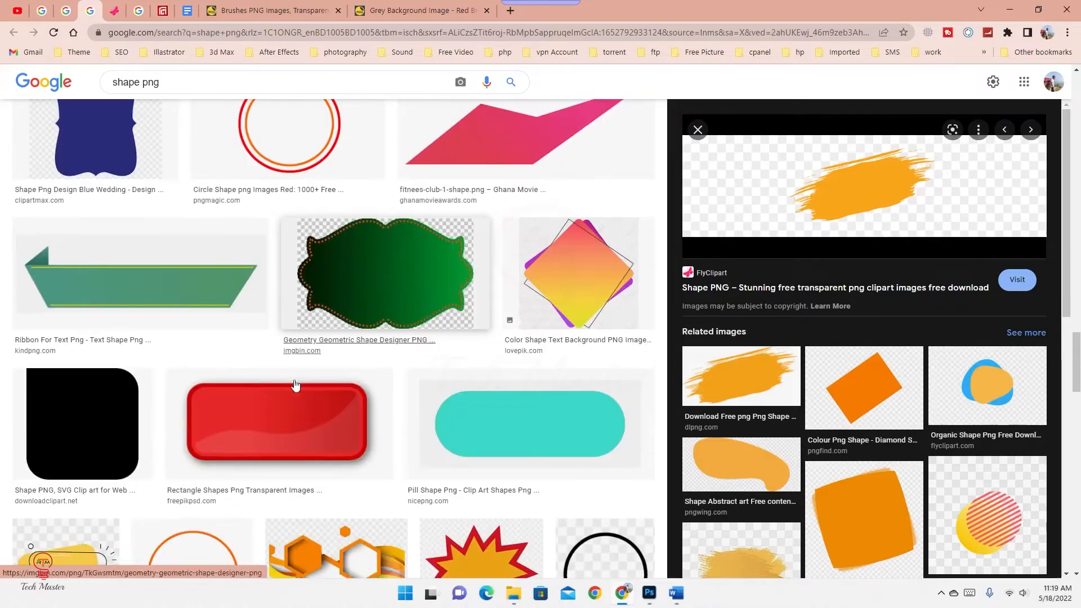
{"action": "scroll", "coordinate": [498, 363], "scroll_direction": "down", "scroll_amount": 1}
{"action": "scroll", "coordinate": [498, 363], "scroll_direction": "down", "scroll_amount": 13}
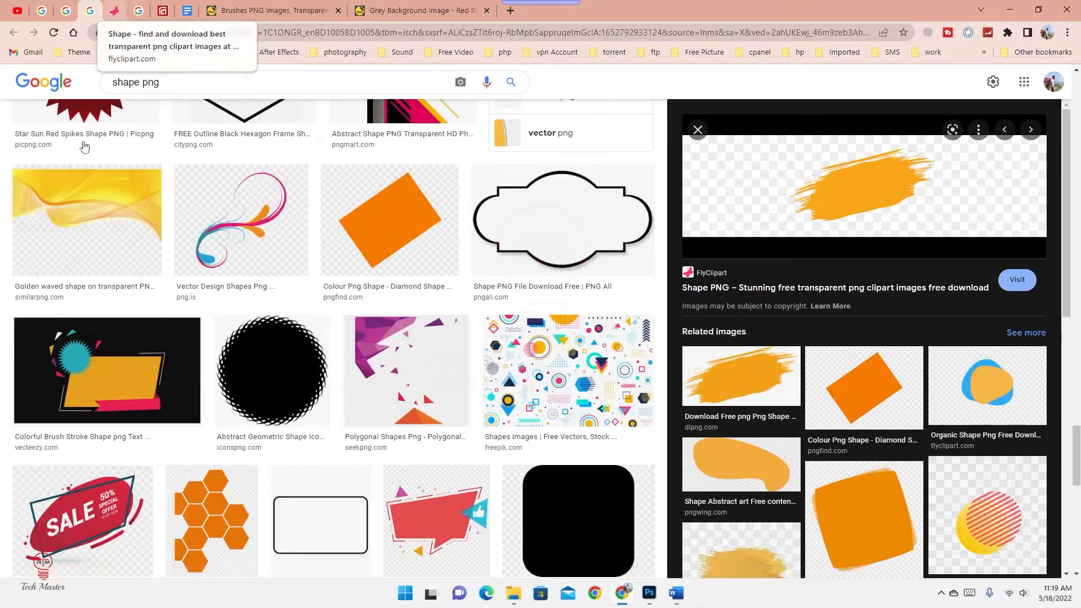
Browse the Shape clipart on FlyClipart, and view the PNG files in the Shape folder in Downloads
{"action": "left_click", "coordinate": [115, 13]}
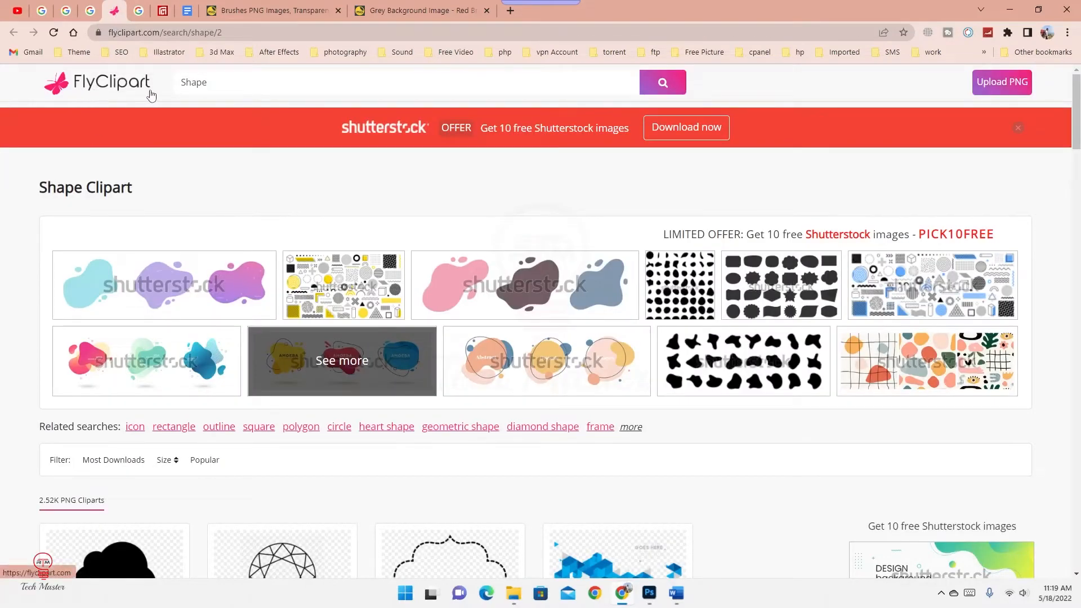
{"action": "scroll", "coordinate": [5, 332], "scroll_direction": "down", "scroll_amount": 5}
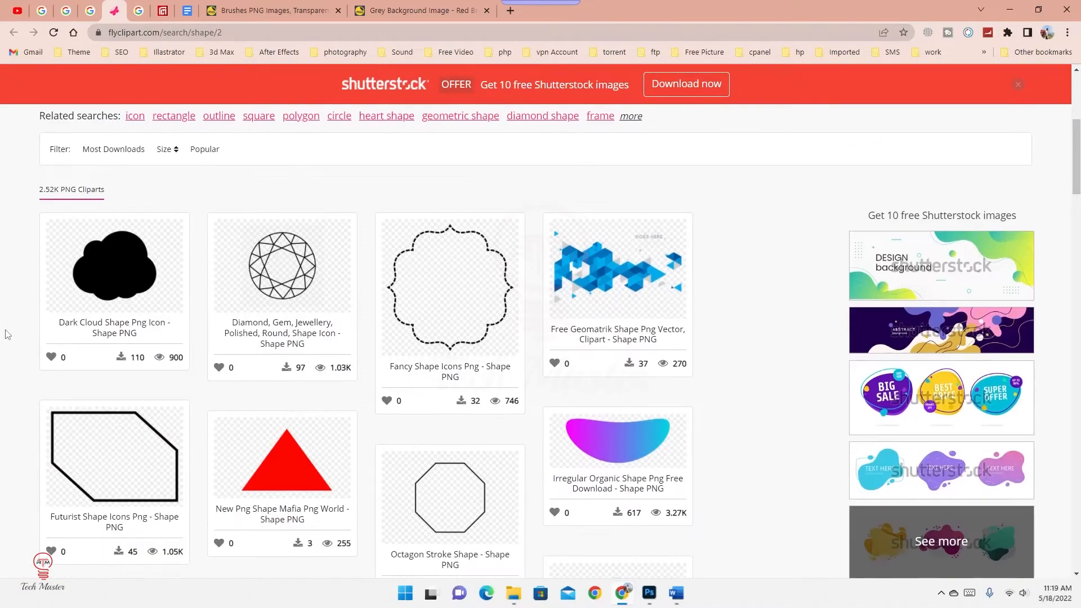
{"action": "scroll", "coordinate": [7, 374], "scroll_direction": "down", "scroll_amount": 3}
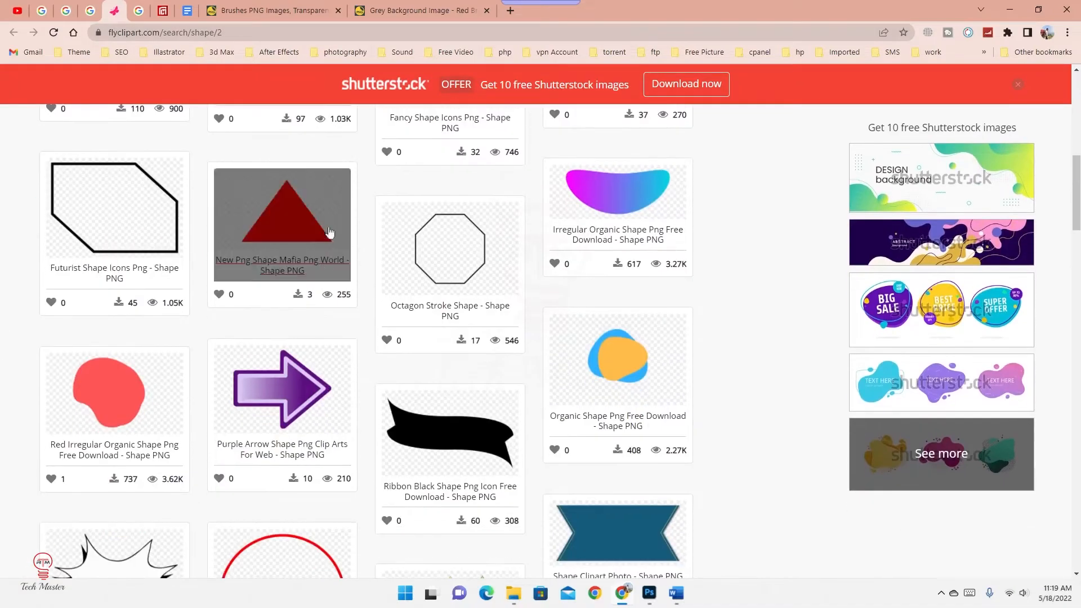
{"action": "scroll", "coordinate": [226, 402], "scroll_direction": "down", "scroll_amount": 7}
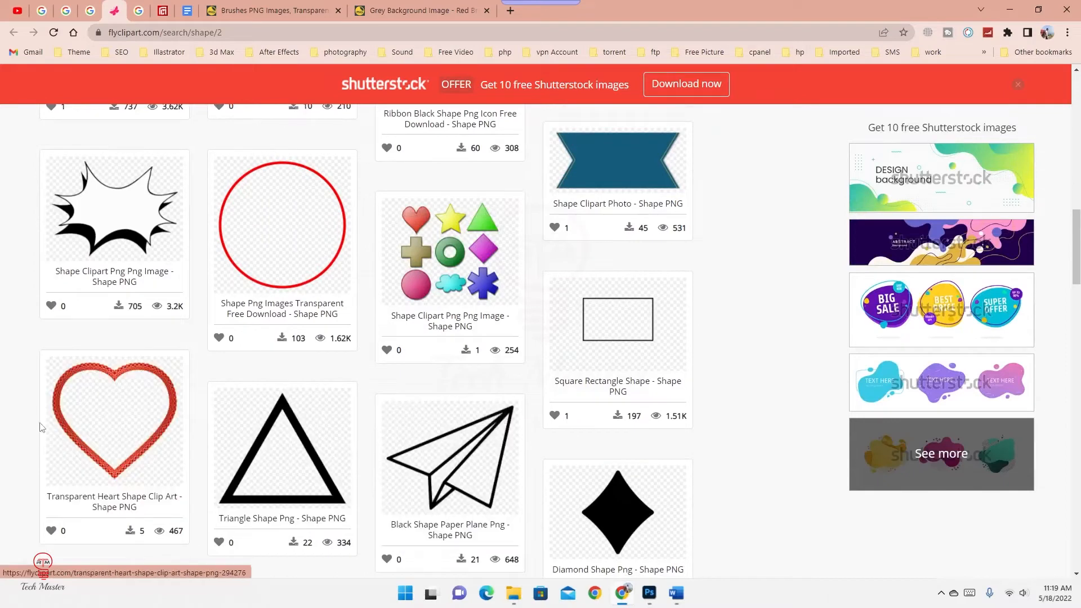
{"action": "scroll", "coordinate": [45, 431], "scroll_direction": "down", "scroll_amount": 2}
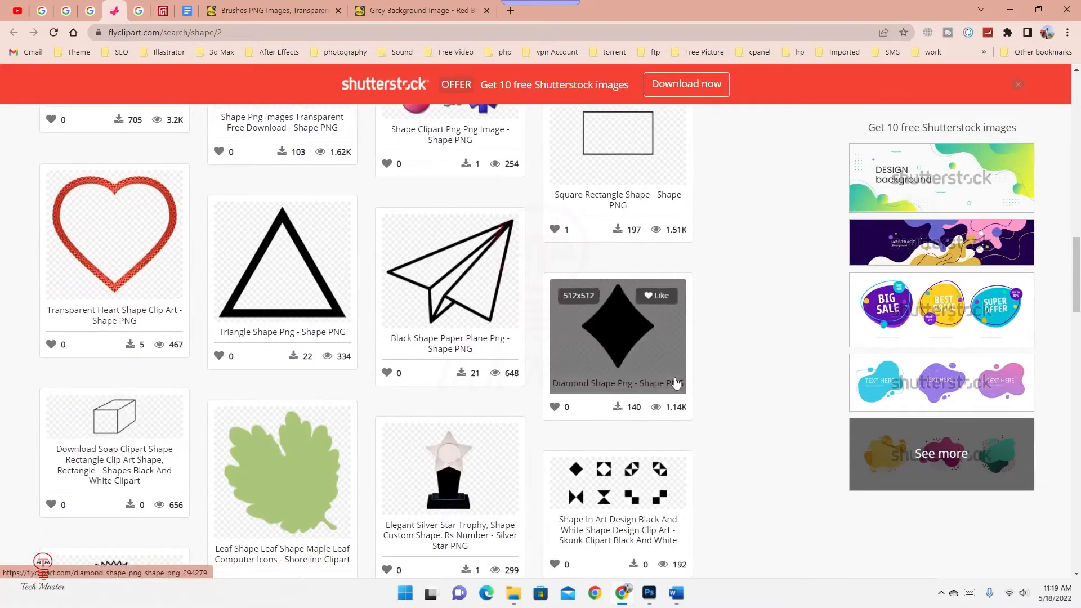
{"action": "scroll", "coordinate": [141, 406], "scroll_direction": "down", "scroll_amount": 2}
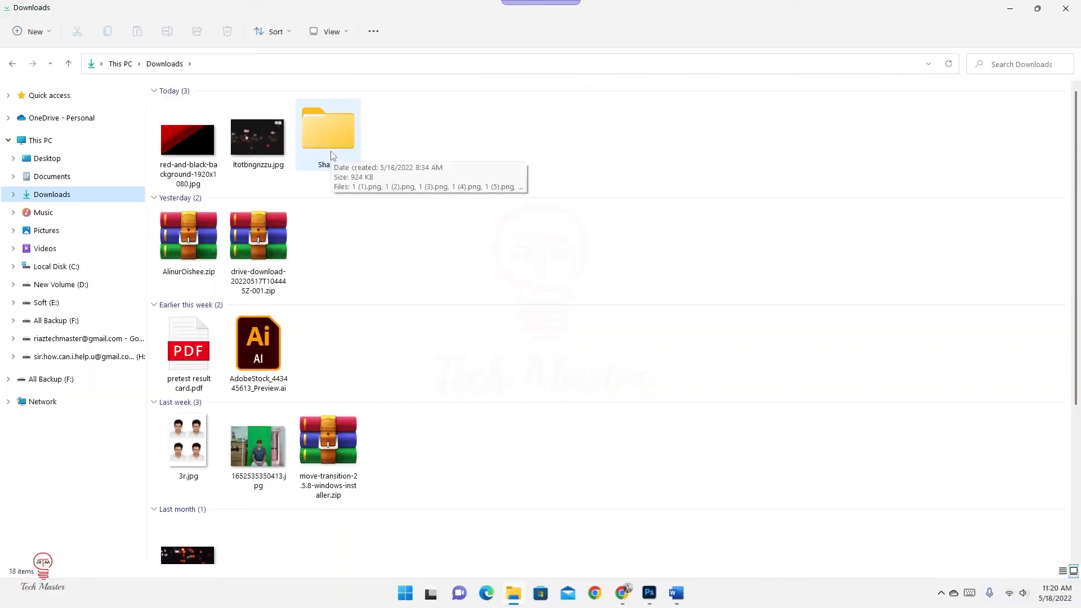
{"action": "double_click", "coordinate": [330, 150]}
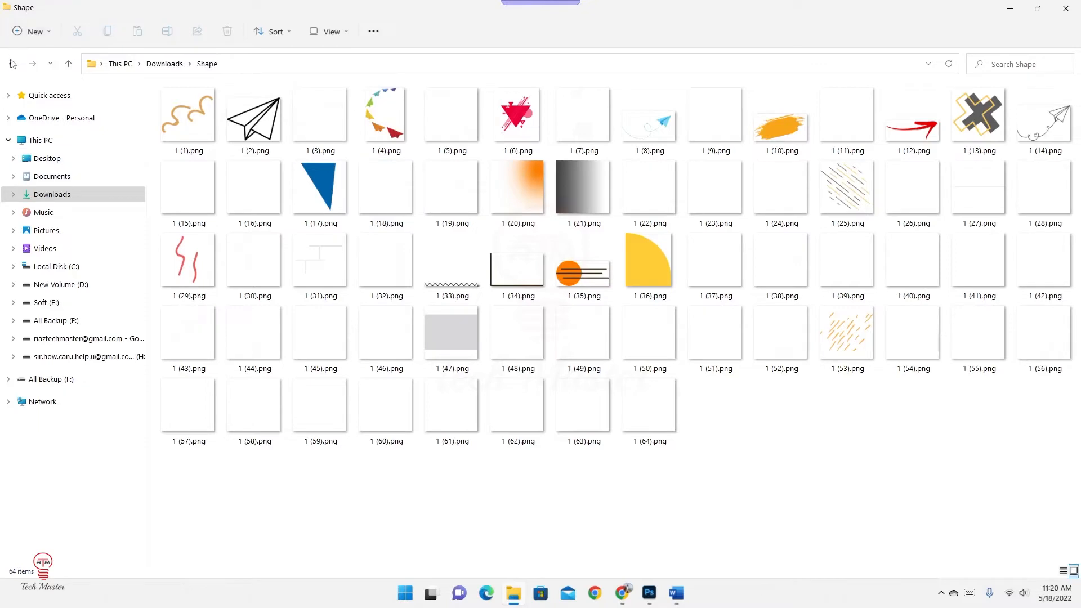
Switch to Chrome, find the Modern White Background in the "white background" image results and open its Vecteezy page
{"action": "key", "text": "alt+Tab"}
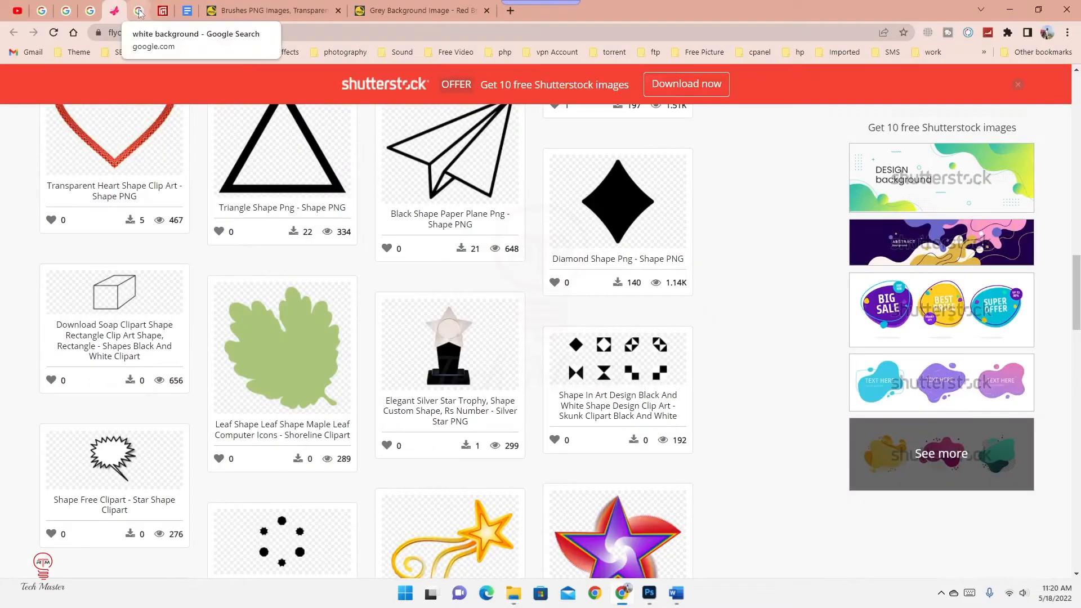
{"action": "left_click", "coordinate": [139, 12]}
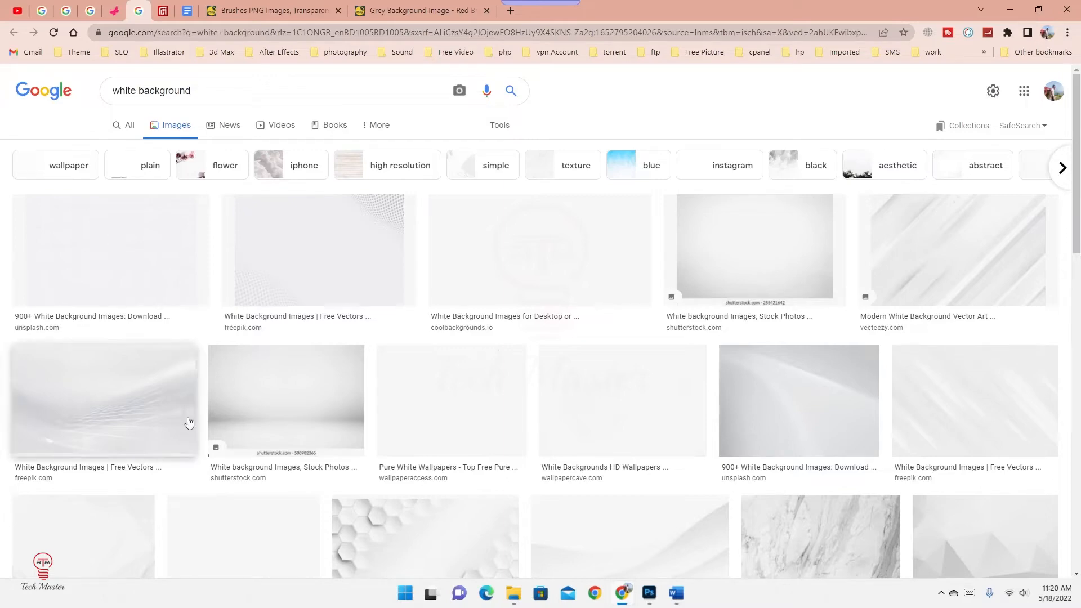
{"action": "scroll", "coordinate": [2, 332], "scroll_direction": "down", "scroll_amount": 4}
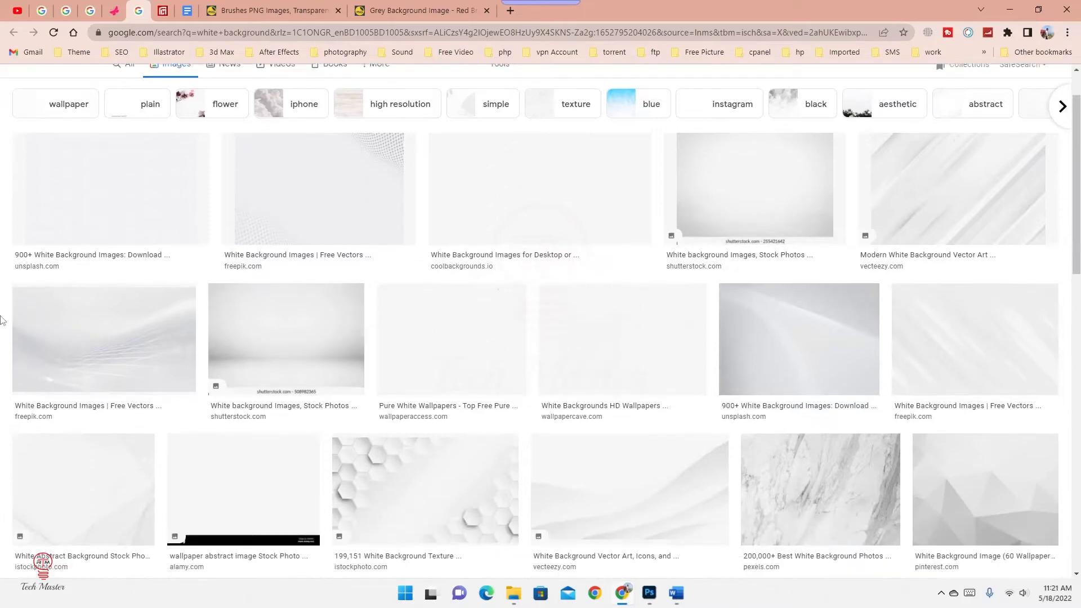
{"action": "scroll", "coordinate": [1, 320], "scroll_direction": "up", "scroll_amount": 5}
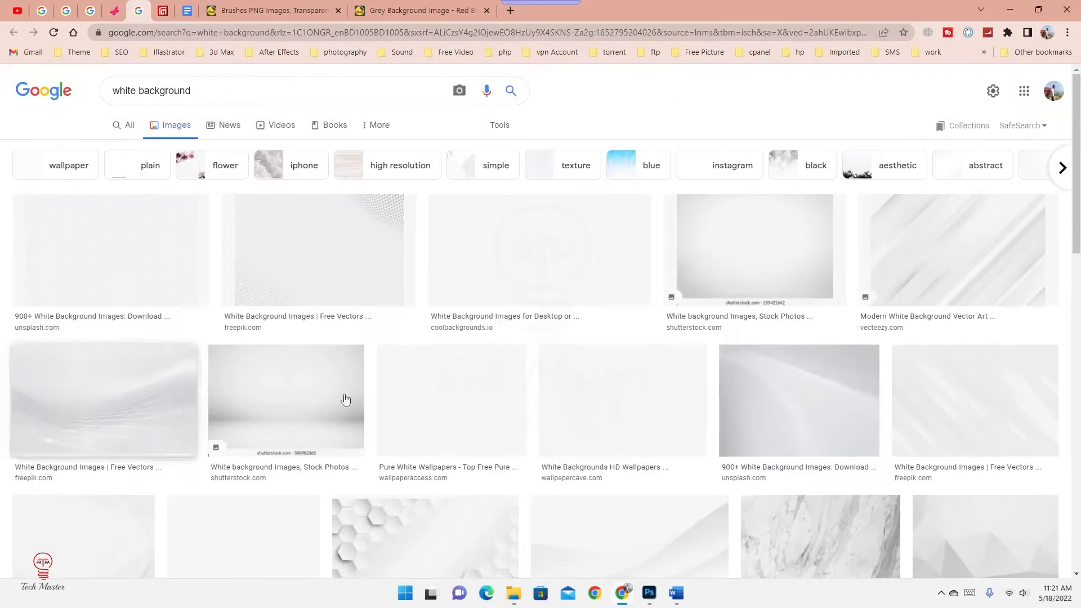
{"action": "left_click", "coordinate": [345, 401]}
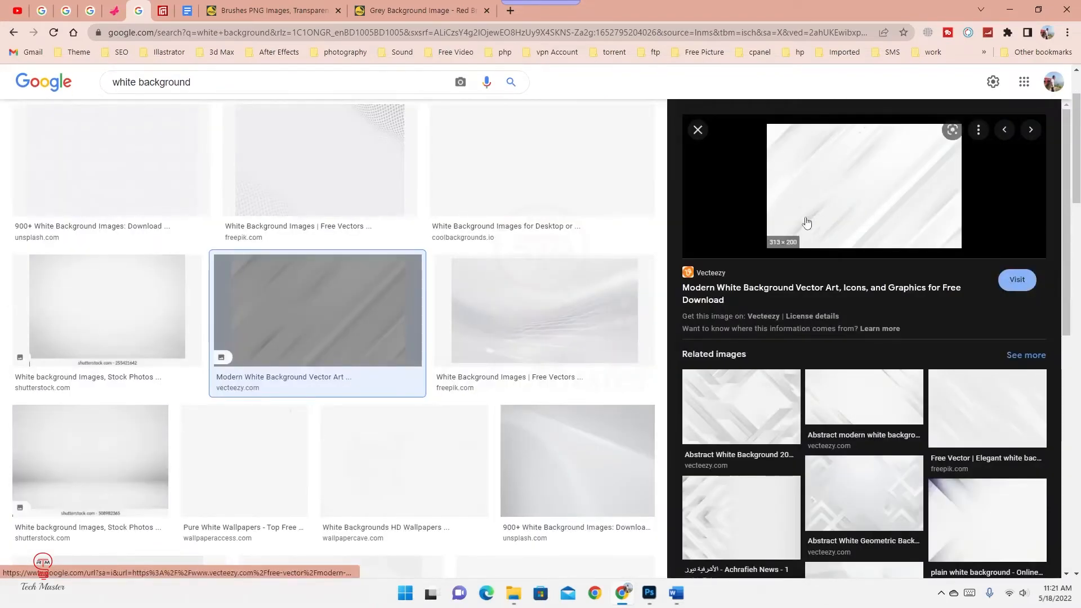
{"action": "left_click", "coordinate": [1016, 280]}
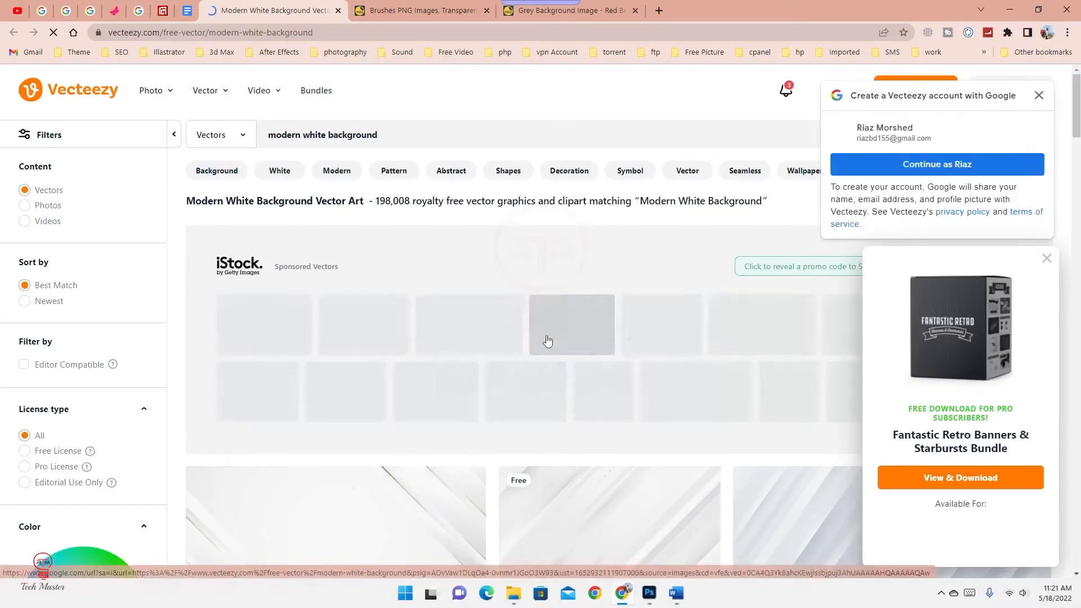
Download the free Modern White Background with diagonal stripes to E:\Downloads as vecteezy_modern-white-background_2375040.zip
{"action": "scroll", "coordinate": [545, 340], "scroll_direction": "down", "scroll_amount": 3}
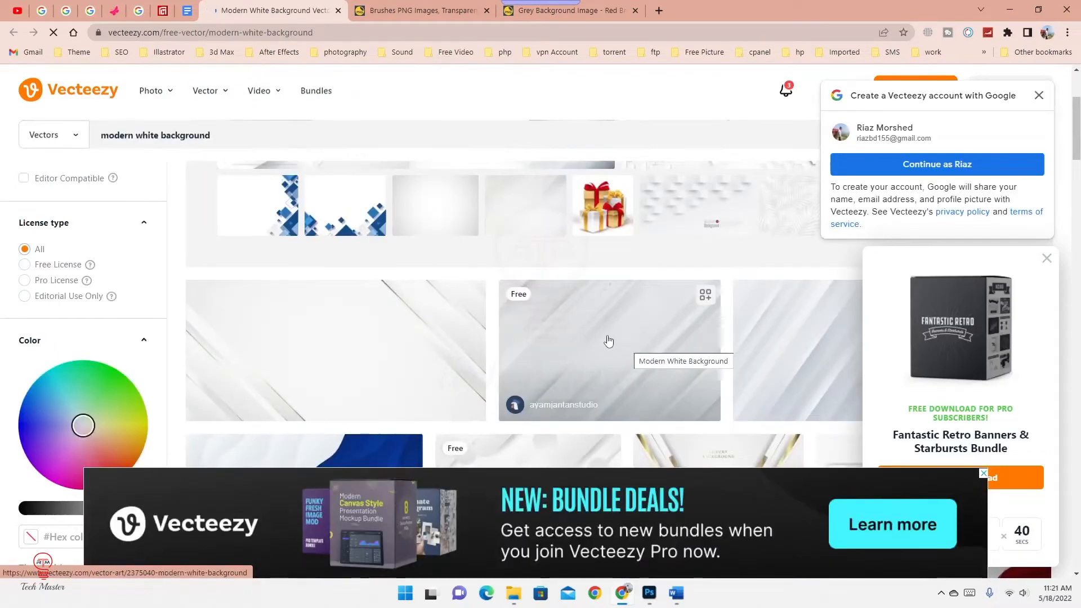
{"action": "left_click", "coordinate": [608, 341]}
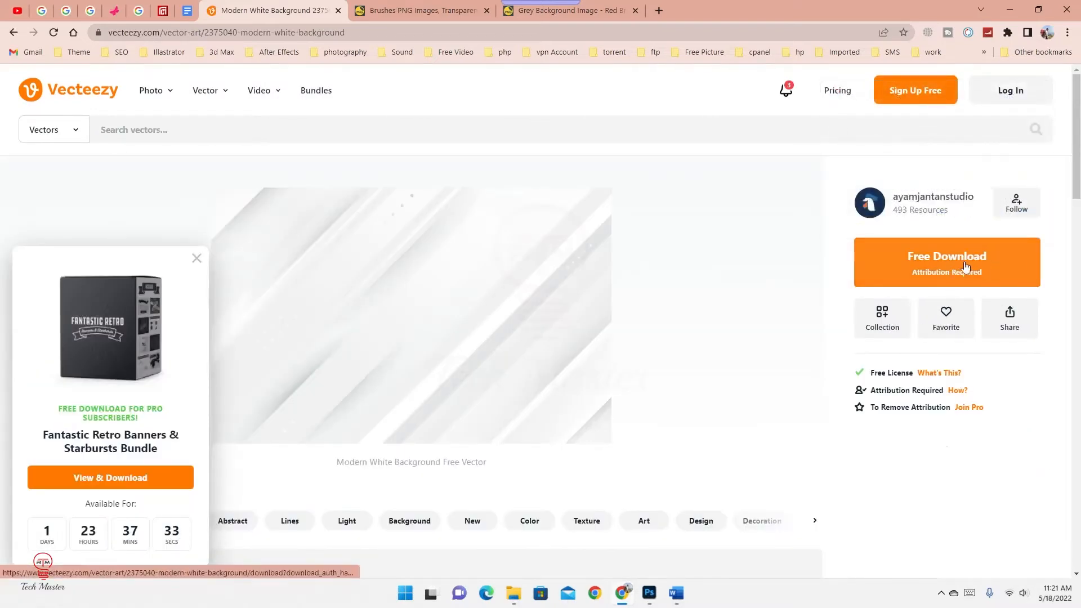
{"action": "left_click", "coordinate": [950, 264]}
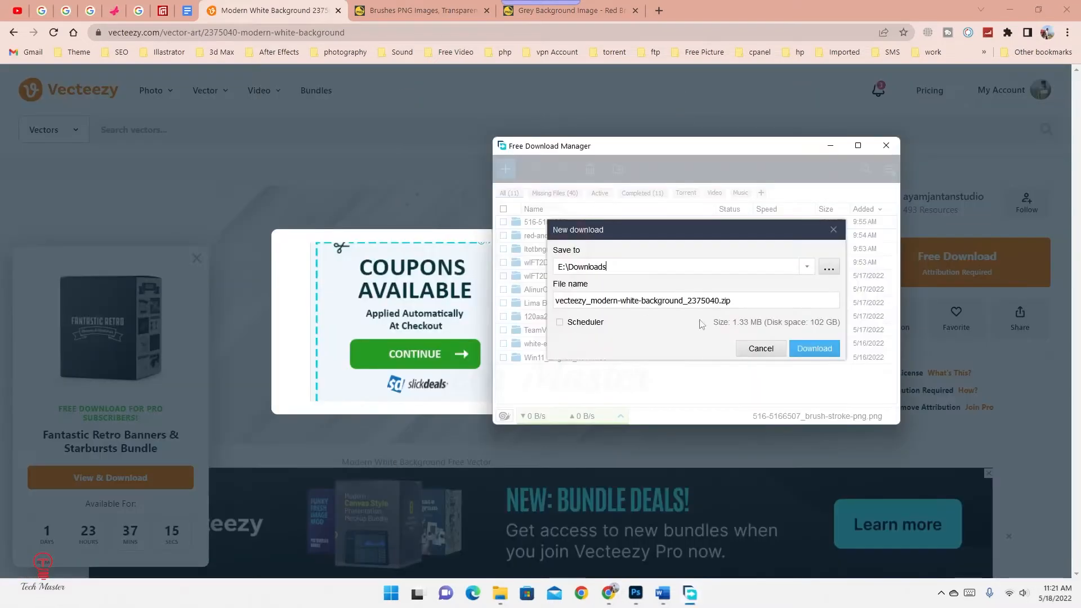
{"action": "left_click", "coordinate": [821, 349]}
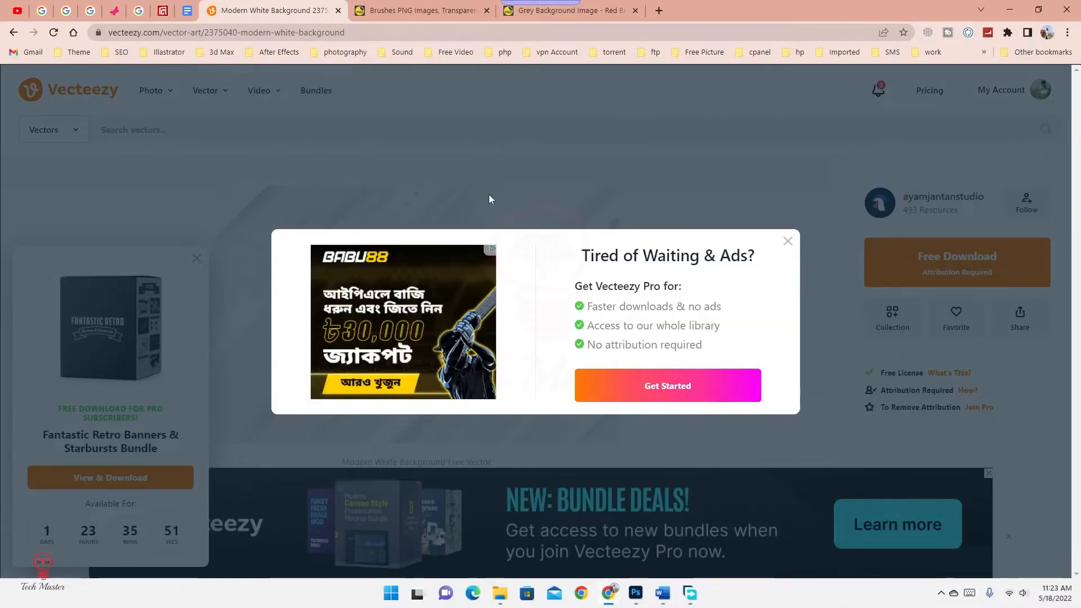
Download the free Alinur Oishee Bangla font from lipighor.com, accepting the usage terms, to E:\Downloads as AlinurOishee.zip
{"action": "left_click", "coordinate": [162, 11]}
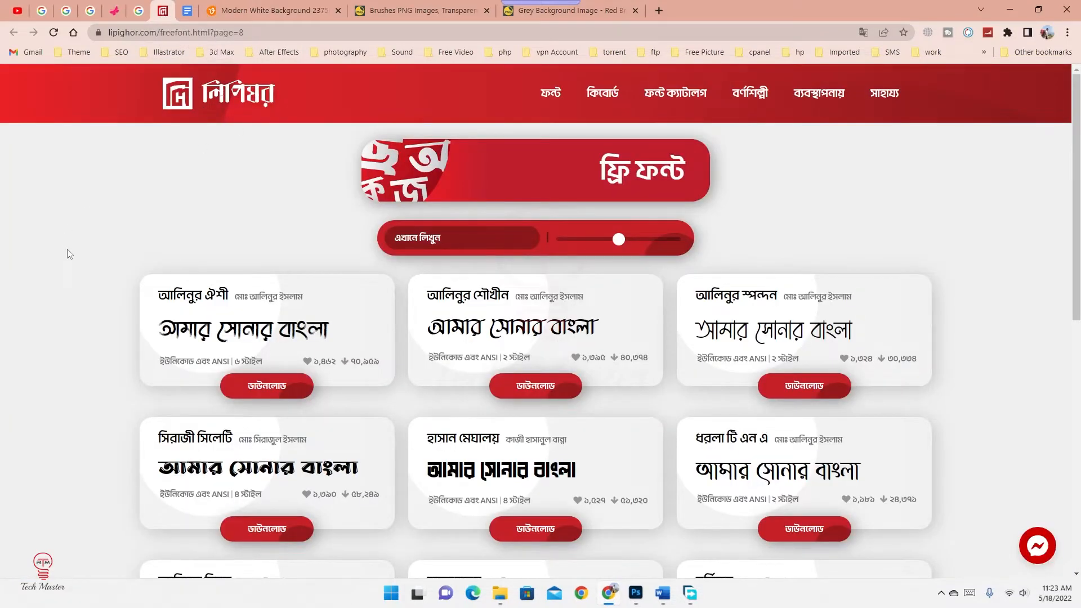
{"action": "scroll", "coordinate": [66, 250], "scroll_direction": "down", "scroll_amount": 5}
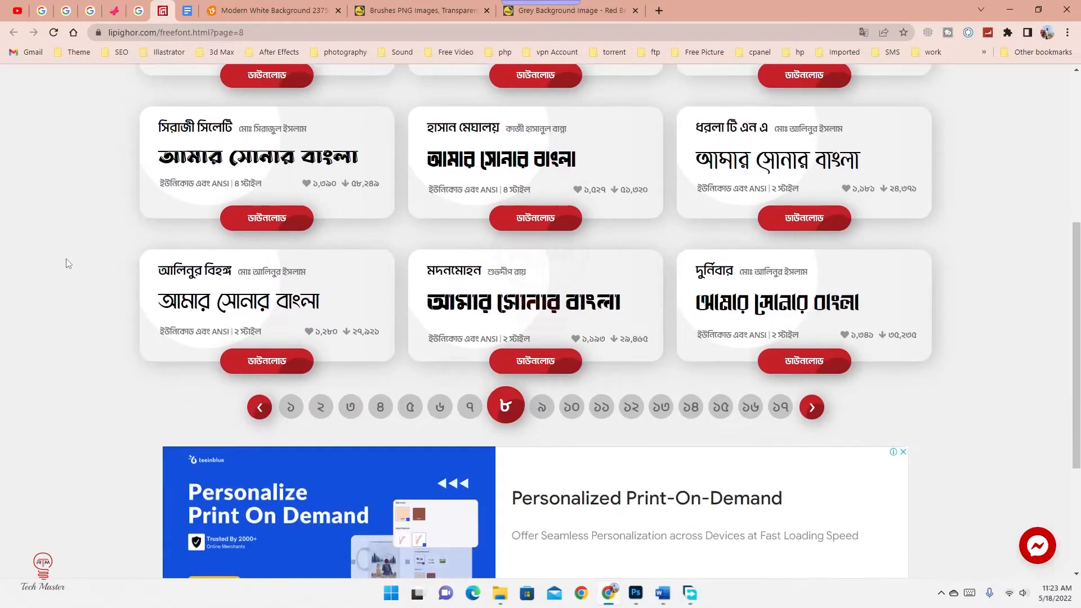
{"action": "scroll", "coordinate": [66, 264], "scroll_direction": "up", "scroll_amount": 3}
{"action": "scroll", "coordinate": [92, 191], "scroll_direction": "up", "scroll_amount": 4}
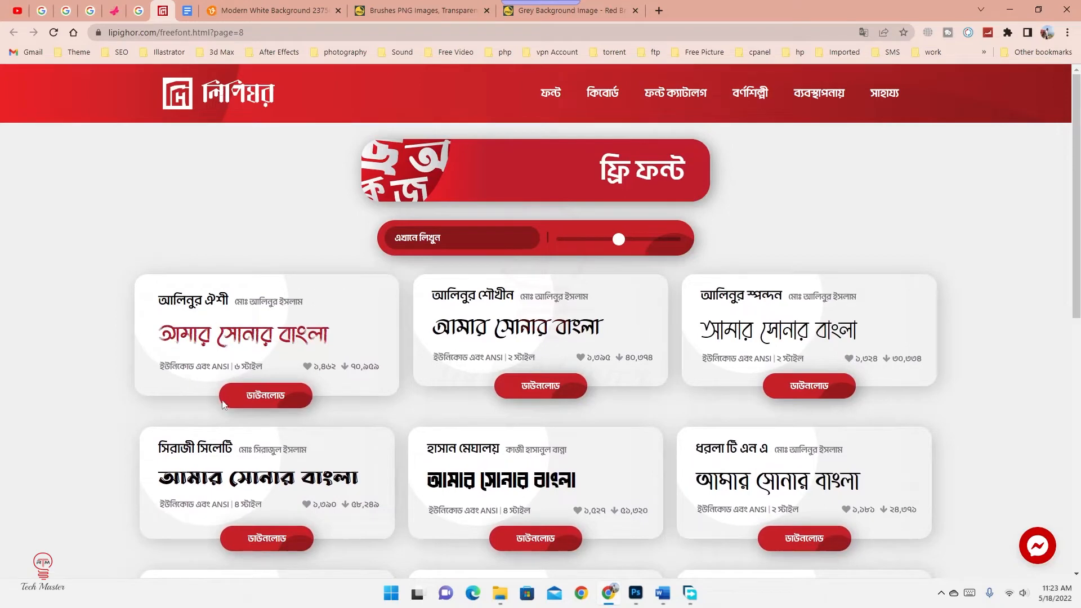
{"action": "left_click", "coordinate": [264, 396]}
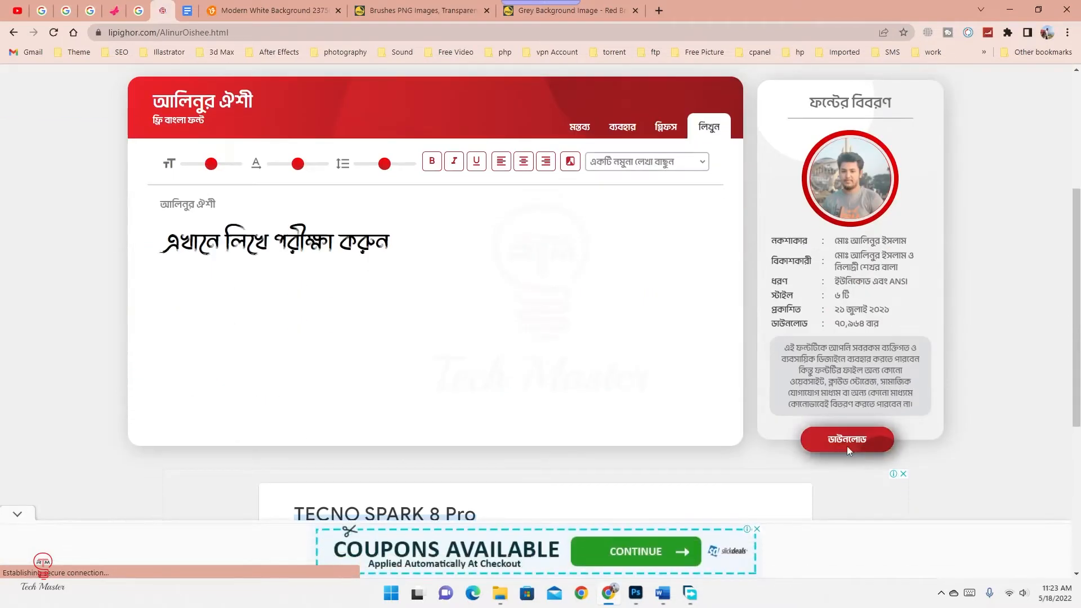
{"action": "left_click", "coordinate": [845, 440]}
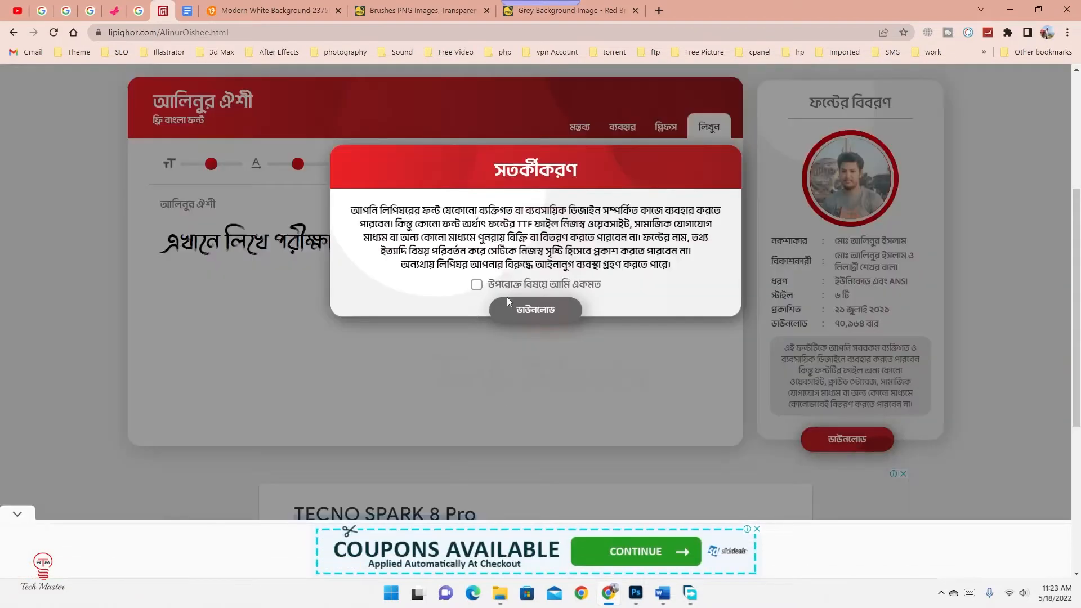
{"action": "left_click", "coordinate": [476, 284]}
{"action": "left_click", "coordinate": [540, 315]}
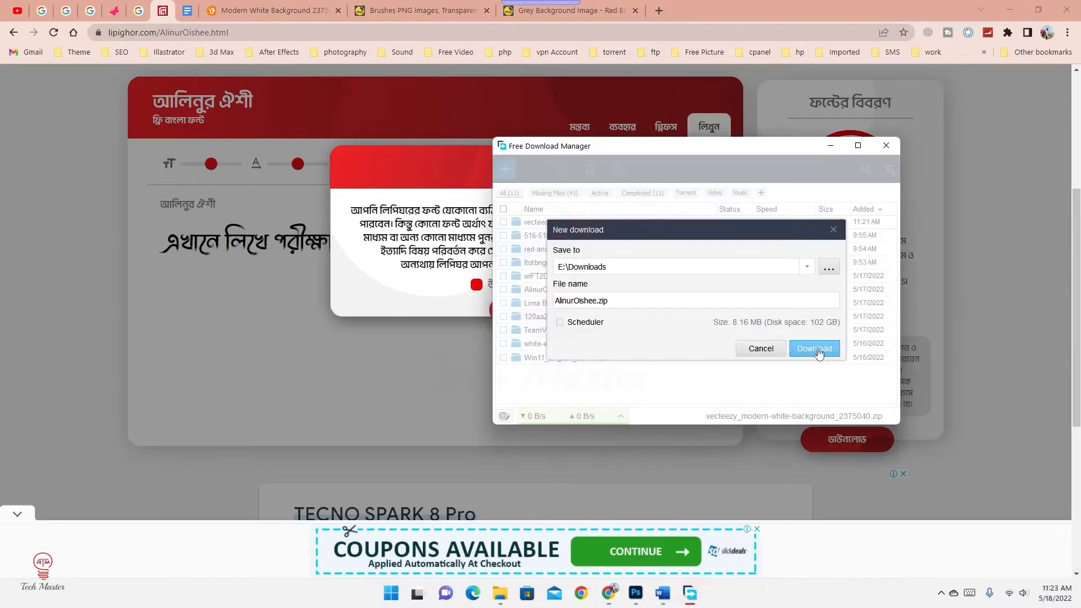
{"action": "left_click", "coordinate": [815, 348]}
Open the downloaded AlinurOishee (1).zip archive from Downloads and go to its Alinur Oishee Normal\Unicode folder
{"action": "left_click", "coordinate": [518, 226]}
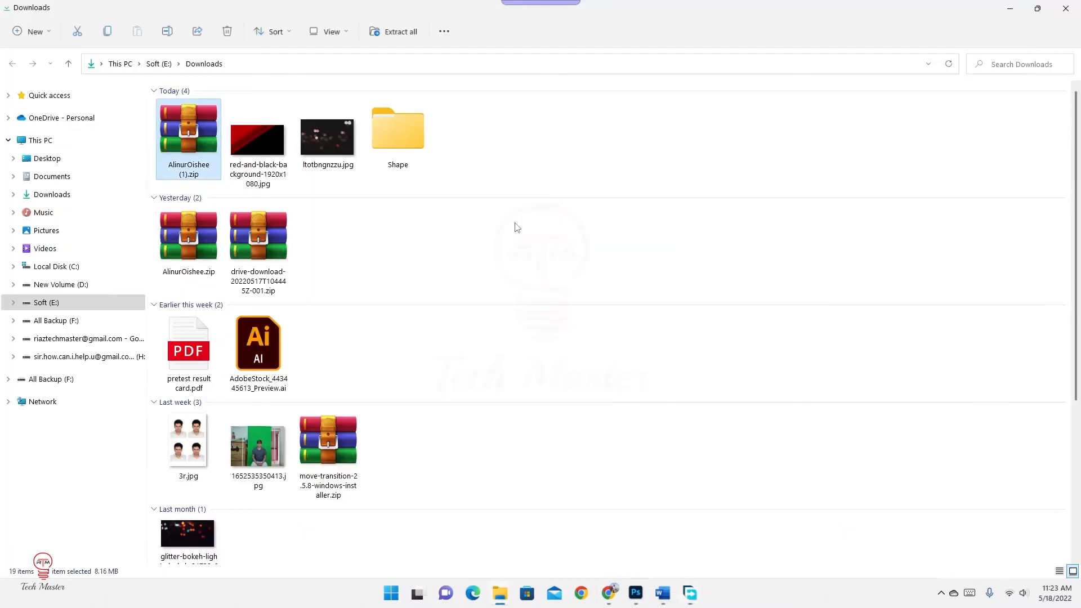
{"action": "double_click", "coordinate": [194, 137]}
{"action": "left_click_drag", "start_coordinate": [333, 93], "coordinate": [547, 89]}
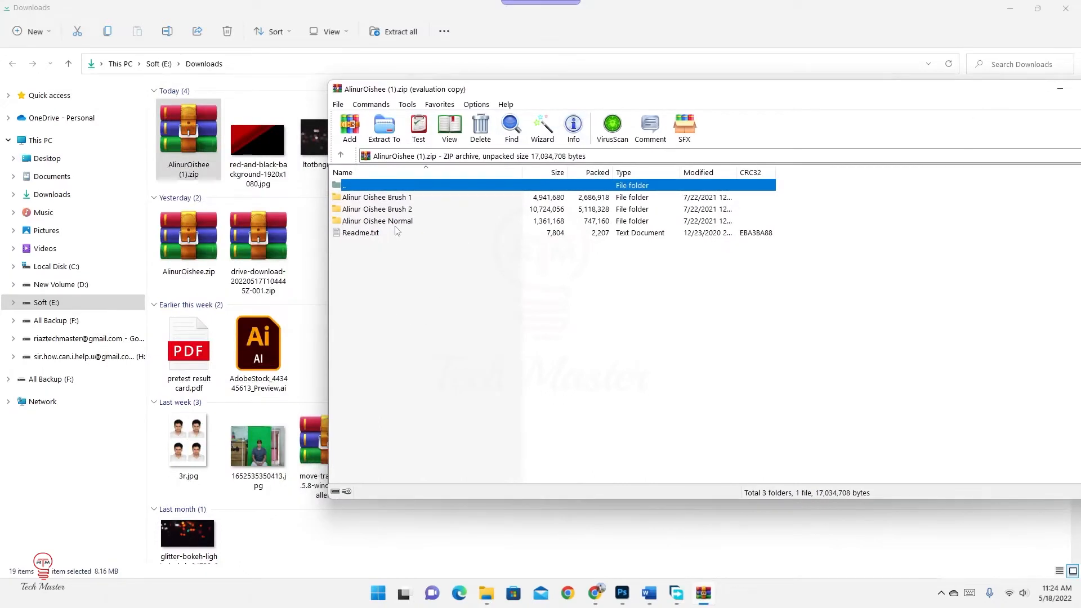
{"action": "double_click", "coordinate": [373, 221]}
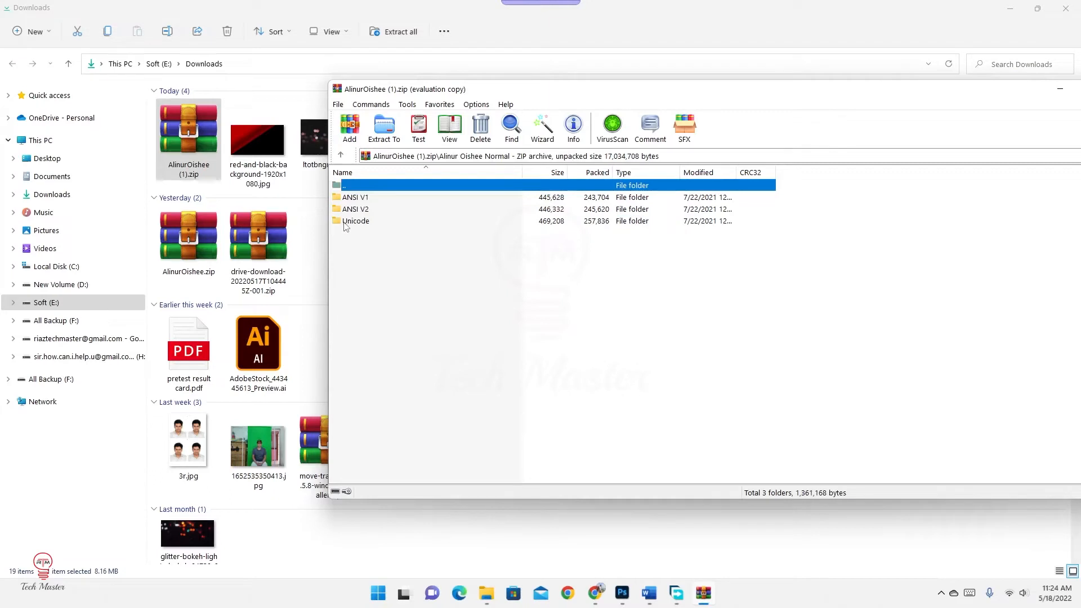
{"action": "double_click", "coordinate": [350, 222]}
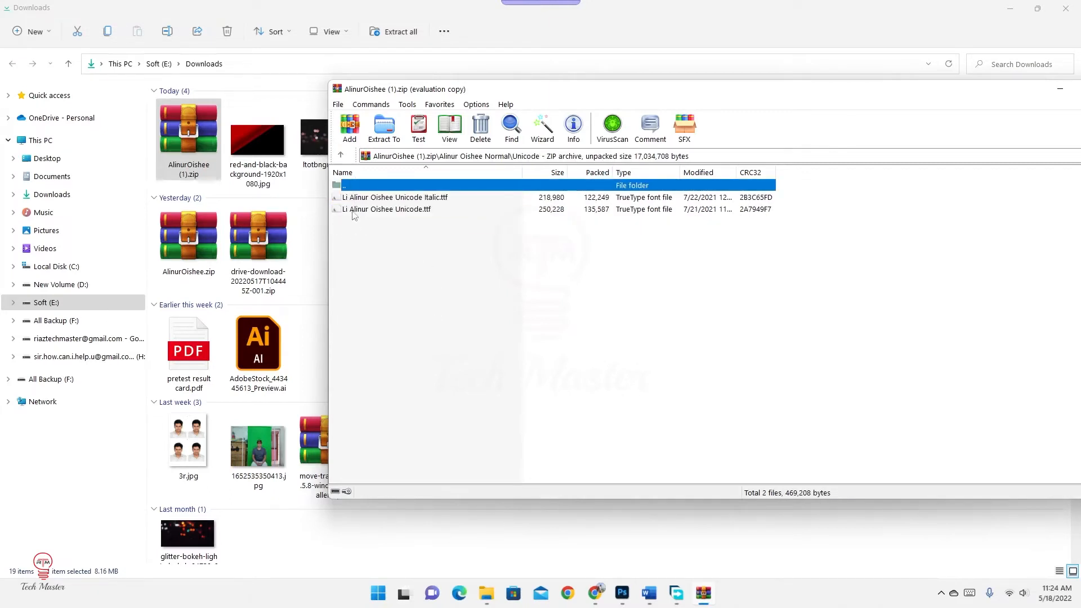
Install Li Alinur Oishee Unicode Italic.ttf, replacing the installed copy, and close the font preview
{"action": "left_click", "coordinate": [338, 200]}
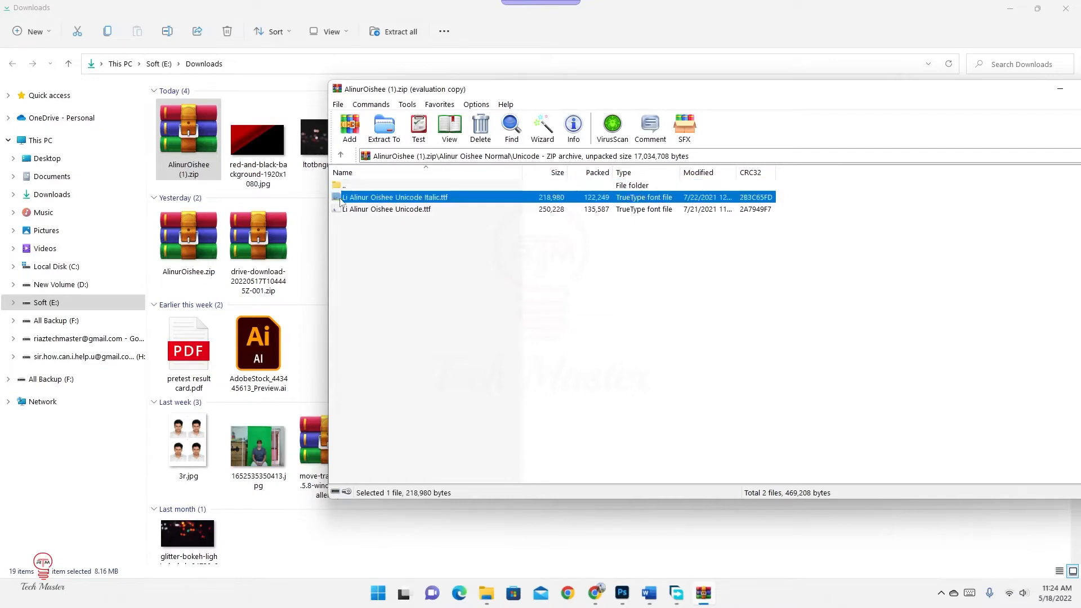
{"action": "double_click", "coordinate": [340, 201]}
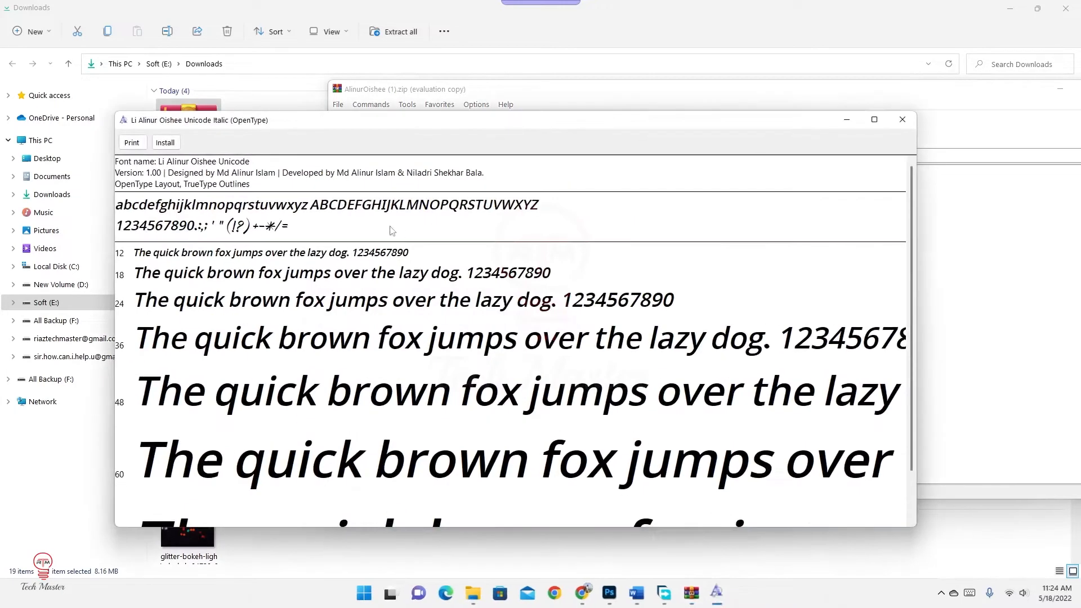
{"action": "left_click", "coordinate": [167, 143]}
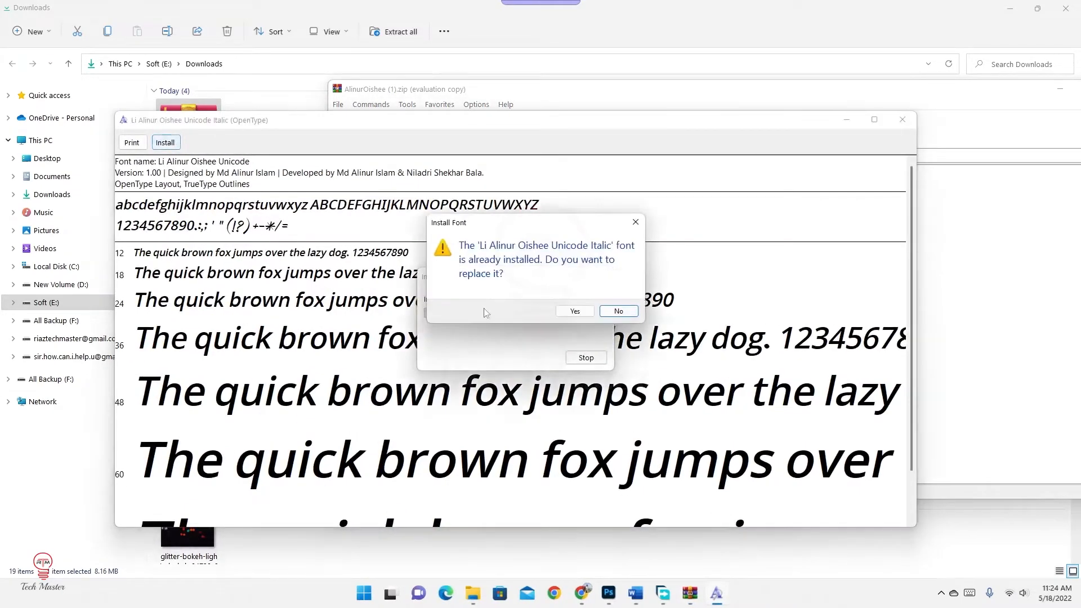
{"action": "left_click", "coordinate": [575, 312]}
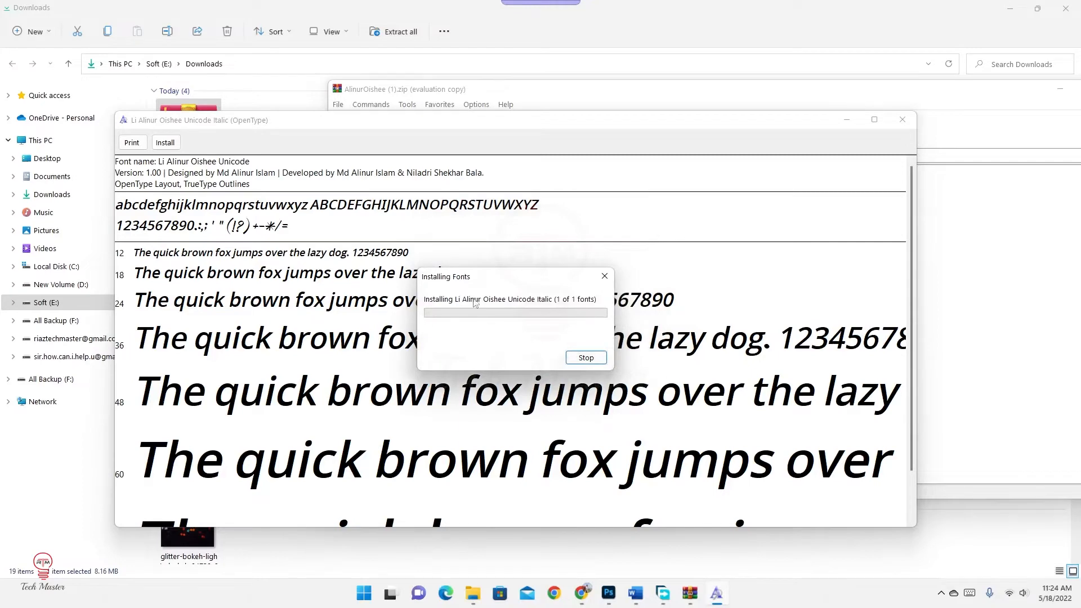
{"action": "key", "text": "alt+F4"}
Install Li Alinur Oishee Unicode.ttf, replacing the installed copy, and close the font preview
{"action": "left_click", "coordinate": [365, 211]}
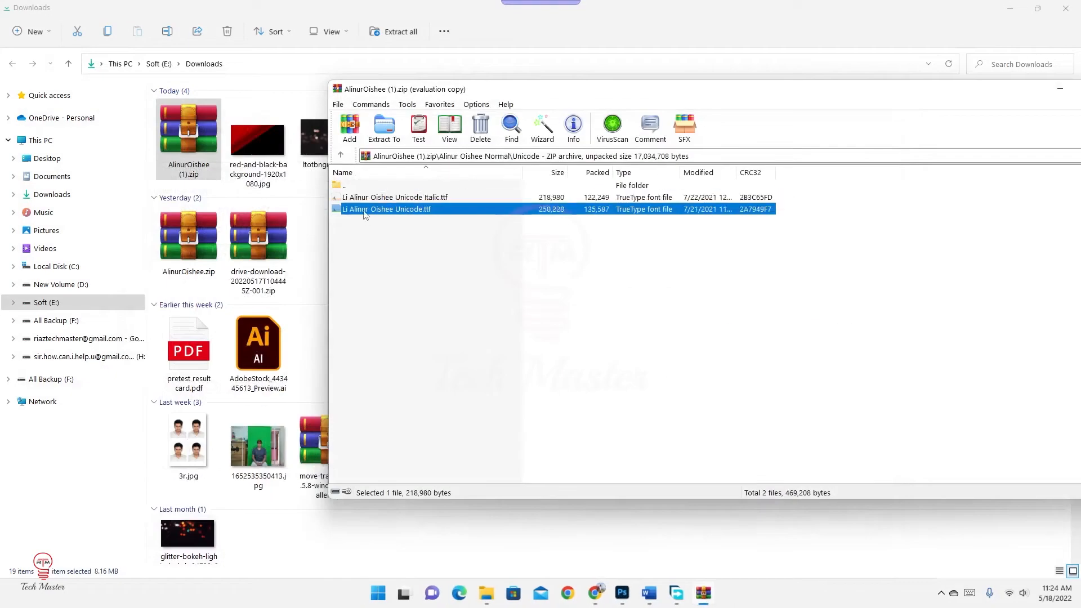
{"action": "double_click", "coordinate": [354, 211]}
{"action": "left_click", "coordinate": [180, 158]}
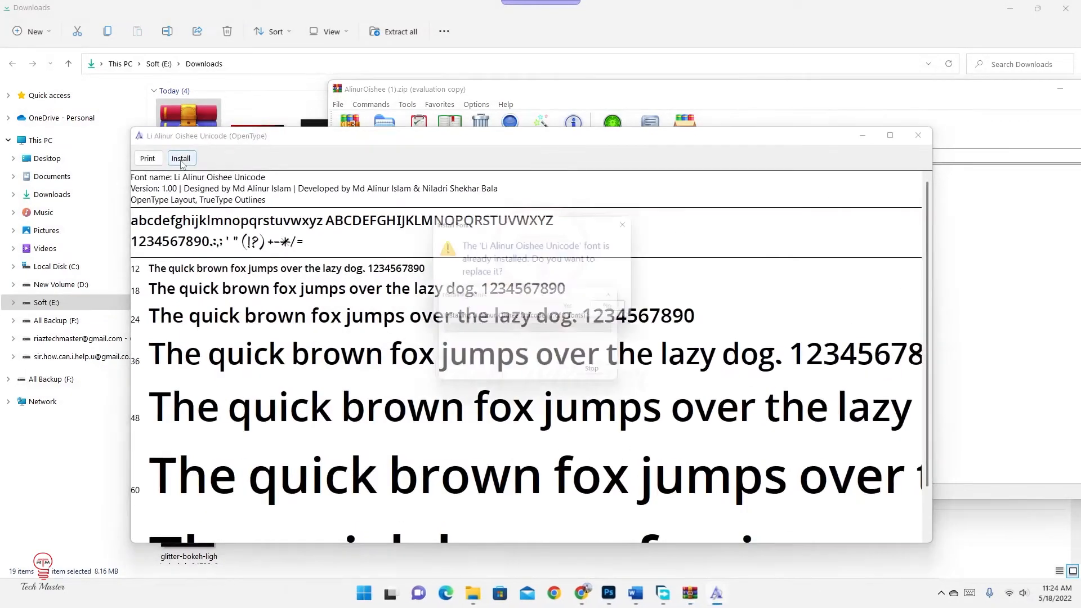
{"action": "left_click", "coordinate": [580, 313]}
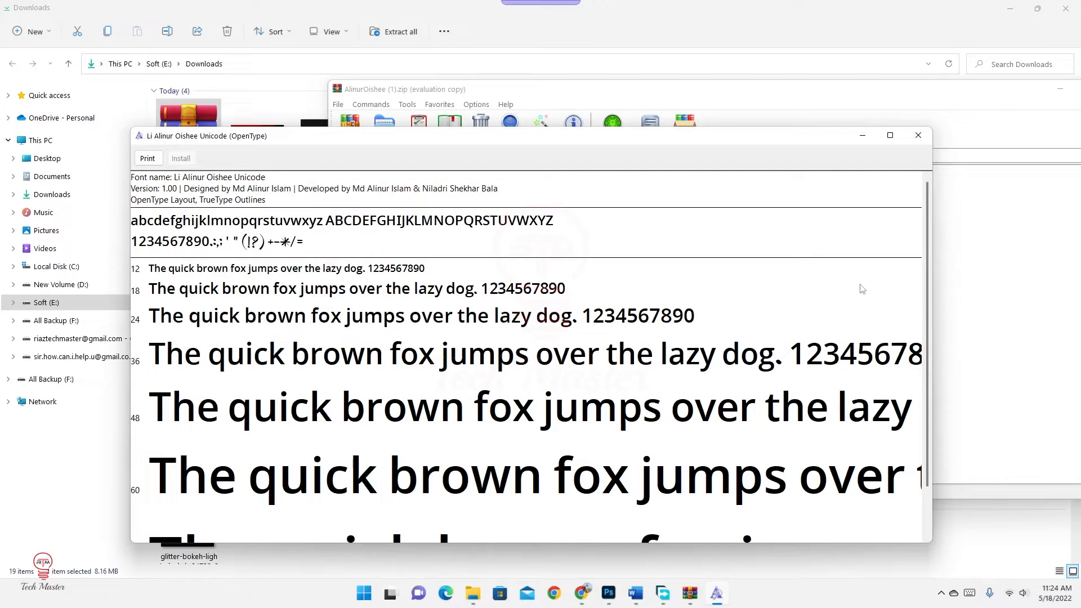
{"action": "left_click", "coordinate": [919, 135]}
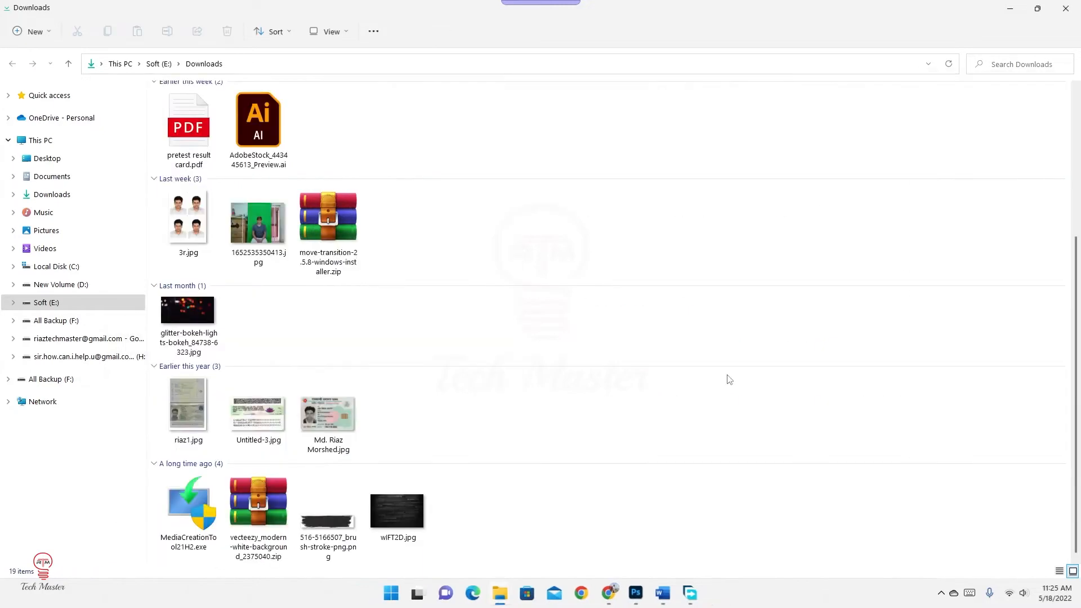
Place wIFT2D.jpg from Downloads into the Photoshop artboard and enlarge it to cover the whole canvas
{"action": "left_click", "coordinate": [399, 512]}
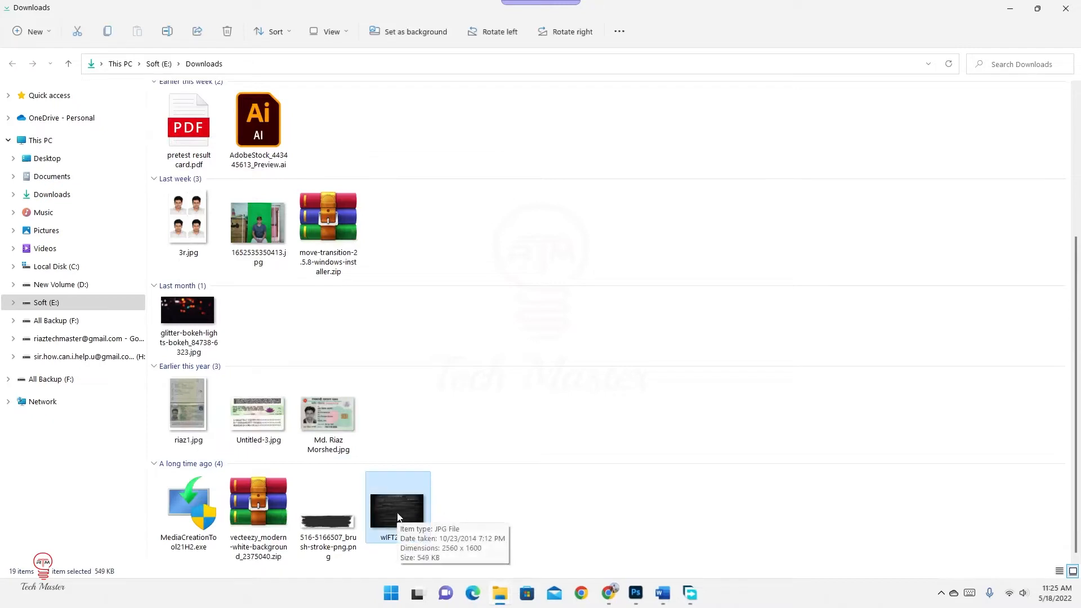
{"action": "left_click_drag", "start_coordinate": [397, 517], "coordinate": [510, 272]}
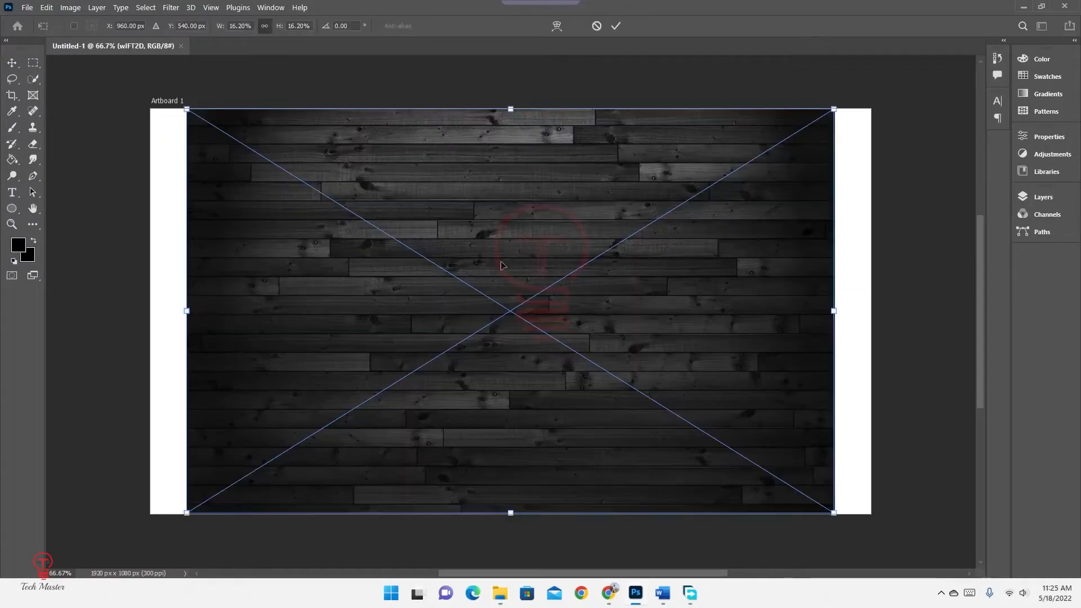
{"action": "left_click_drag", "start_coordinate": [187, 110], "coordinate": [145, 97]}
{"action": "key", "text": "Return"}
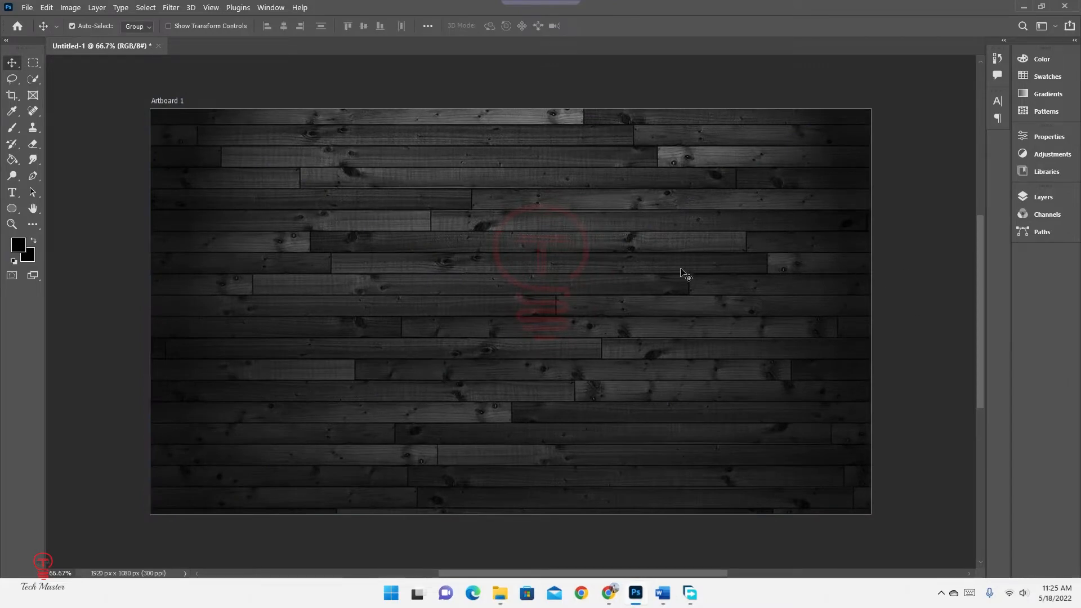
Open the recently used OBS Studio Webcam PSD containing the cut-out photo of the seated man
{"action": "left_click", "coordinate": [27, 7]}
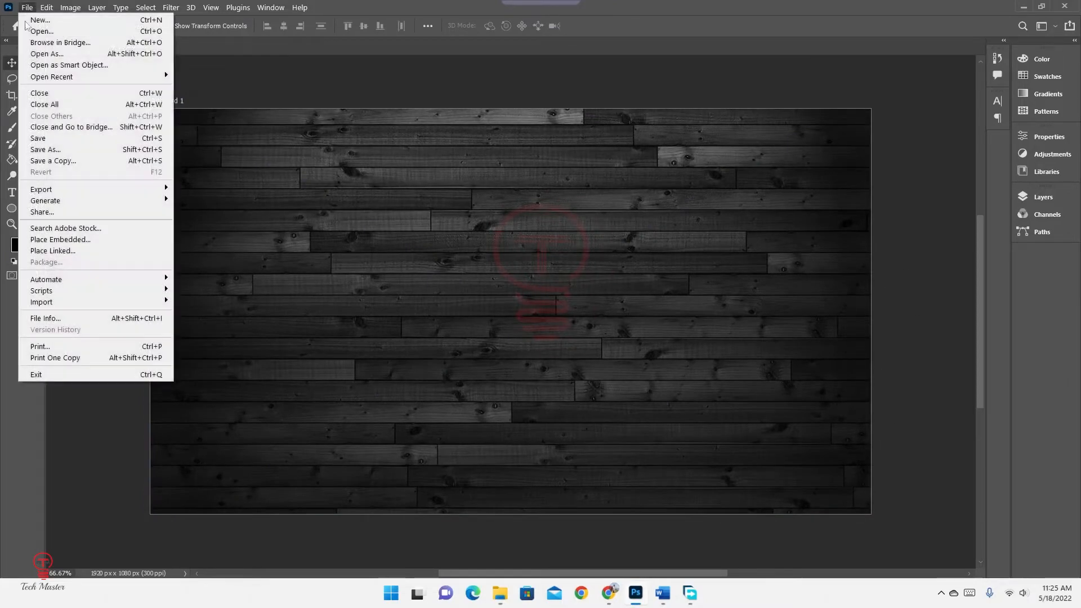
{"action": "mouse_move", "coordinate": [90, 78]}
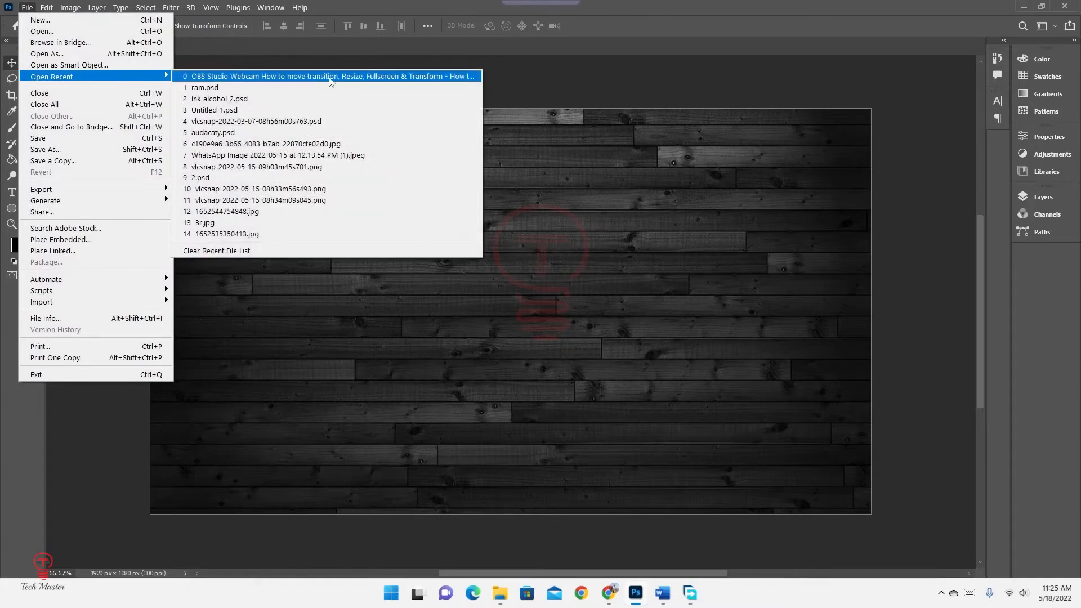
{"action": "left_click", "coordinate": [330, 76]}
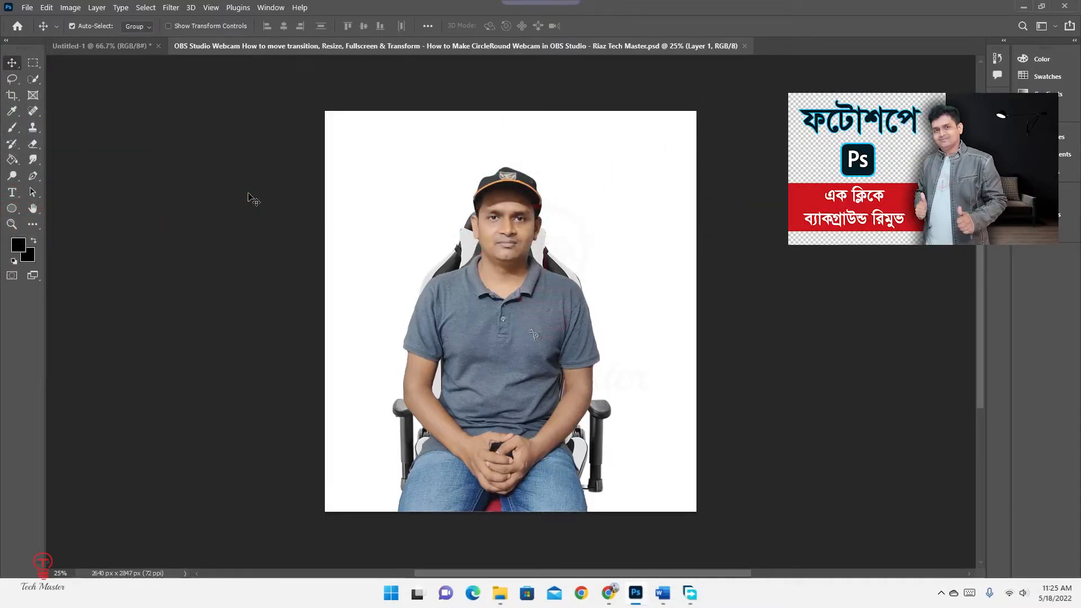
Select the man's head and upper body on Layer 1 with a rectangular marquee and copy that area into the Untitled-1 document
{"action": "key", "text": "m"}
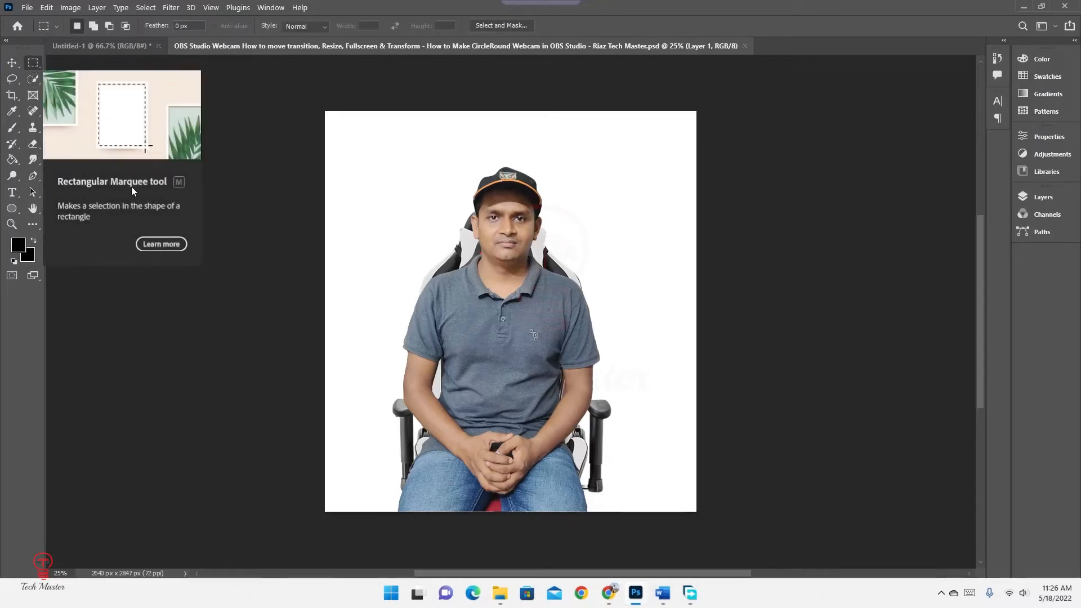
{"action": "left_click_drag", "start_coordinate": [399, 162], "coordinate": [610, 432]}
{"action": "left_click_drag", "start_coordinate": [371, 144], "coordinate": [622, 426]}
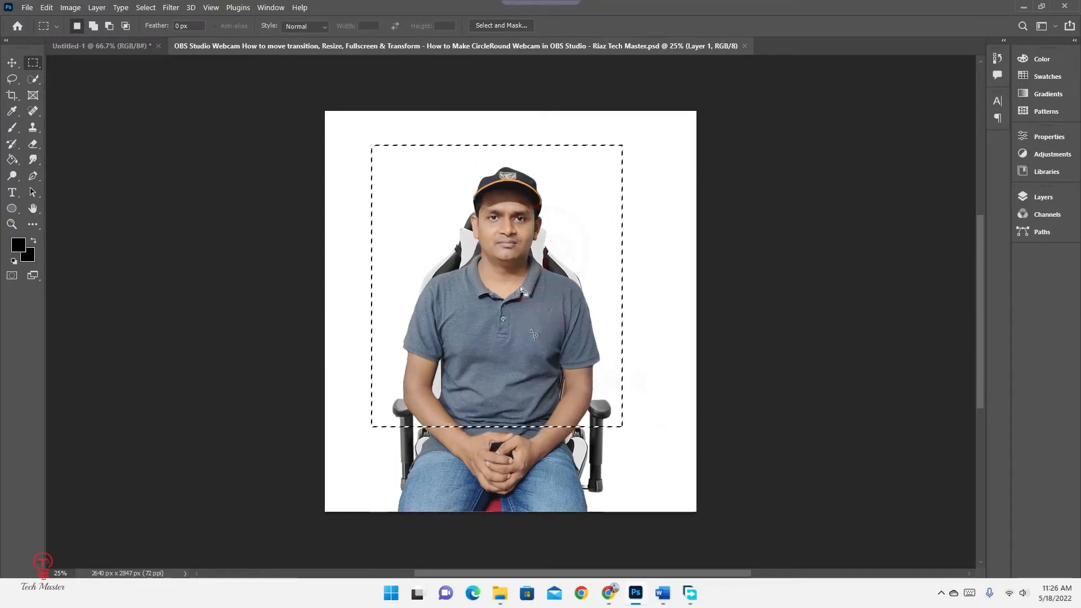
{"action": "left_click", "coordinate": [1042, 197]}
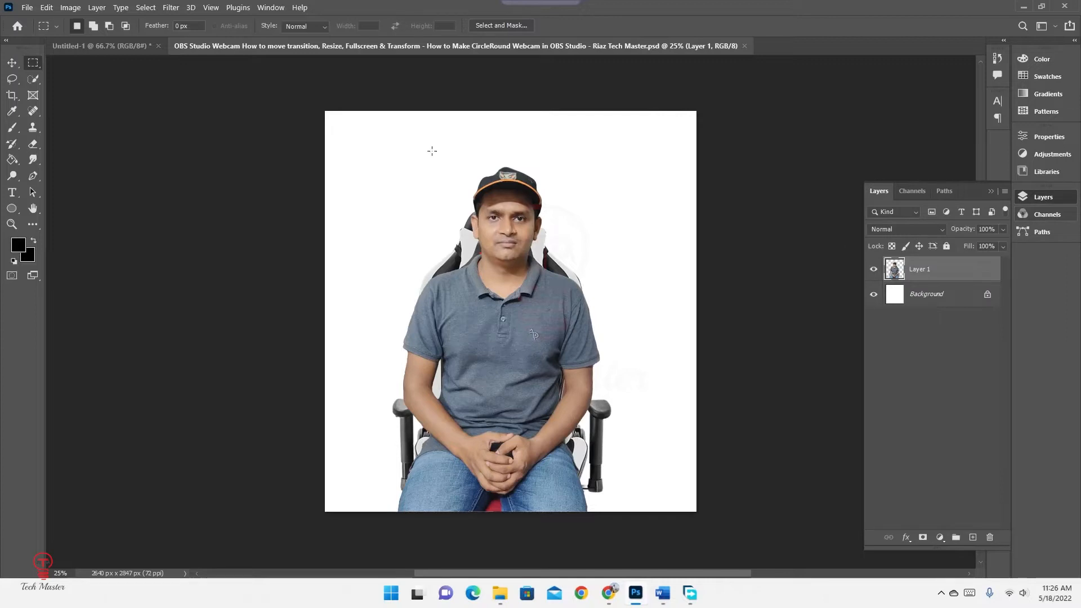
{"action": "left_click_drag", "start_coordinate": [385, 149], "coordinate": [621, 423]}
{"action": "left_click", "coordinate": [110, 48]}
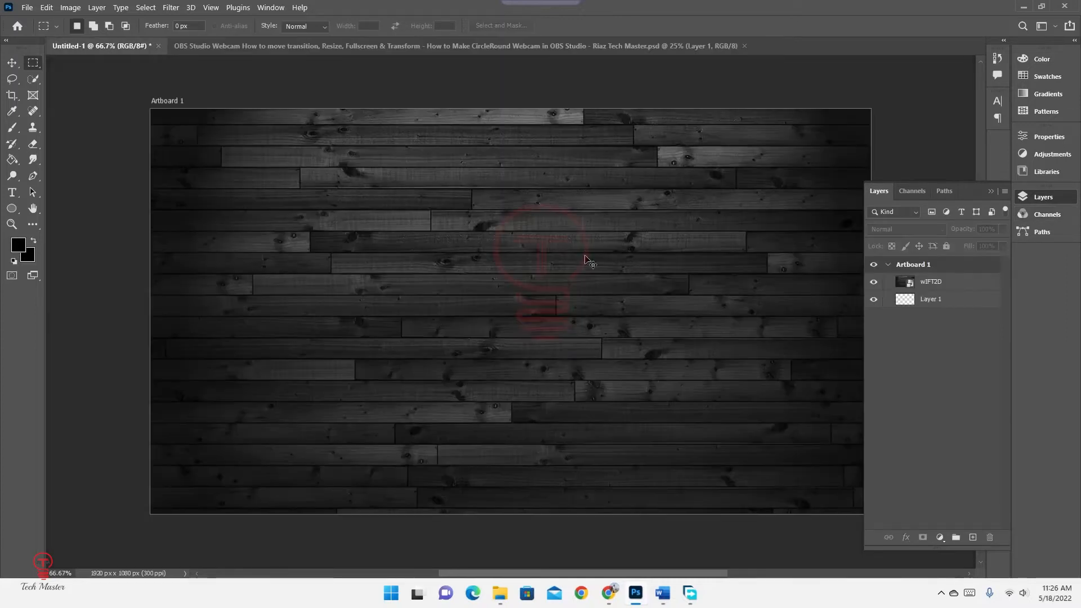
{"action": "left_click_drag", "start_coordinate": [585, 260], "coordinate": [585, 256]}
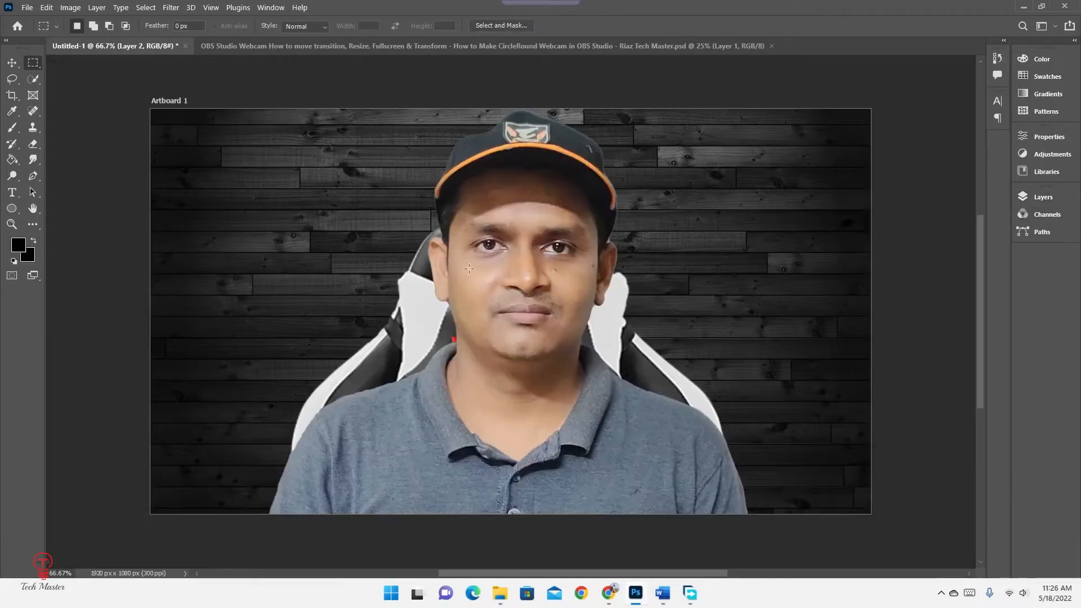
Scale the pasted man to about 48.5% and place him at the artboard's lower right, flush with its bottom edge
{"action": "key", "text": "ctrl+t"}
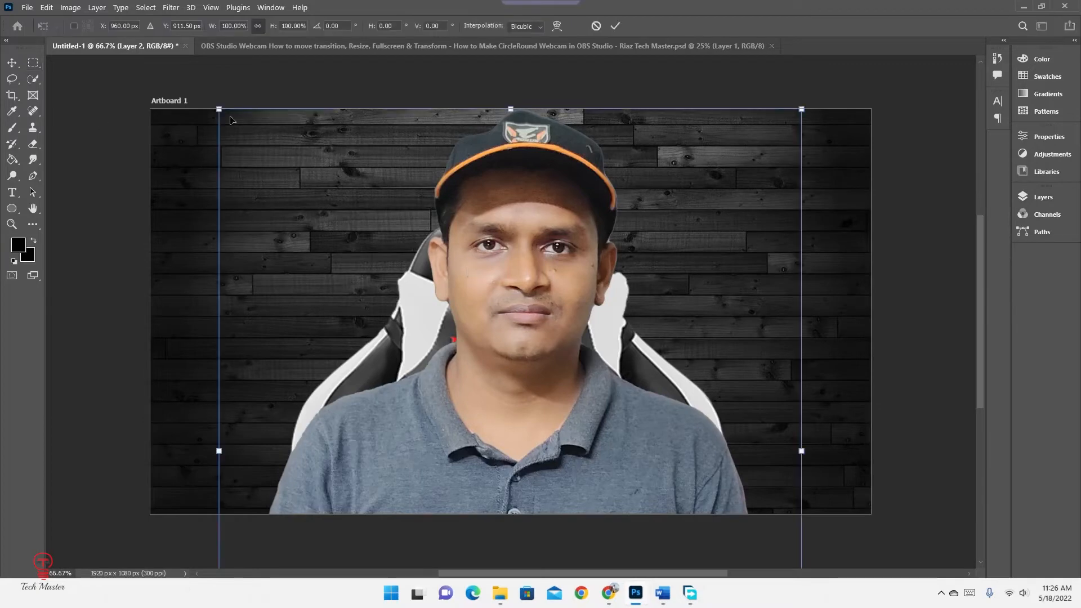
{"action": "left_click_drag", "start_coordinate": [219, 109], "coordinate": [597, 378]}
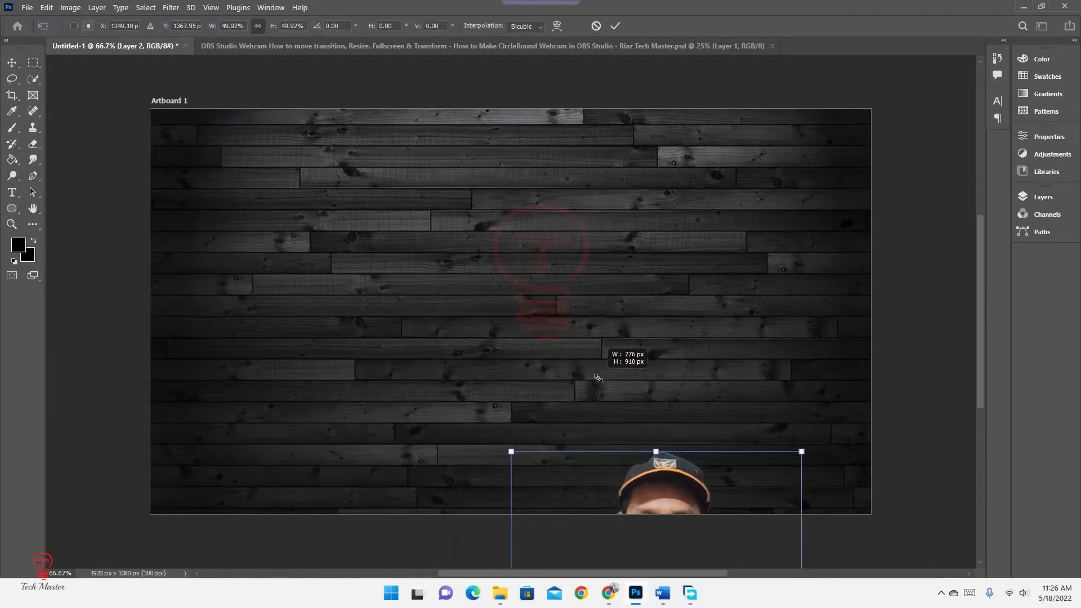
{"action": "left_click_drag", "start_coordinate": [651, 482], "coordinate": [718, 214]}
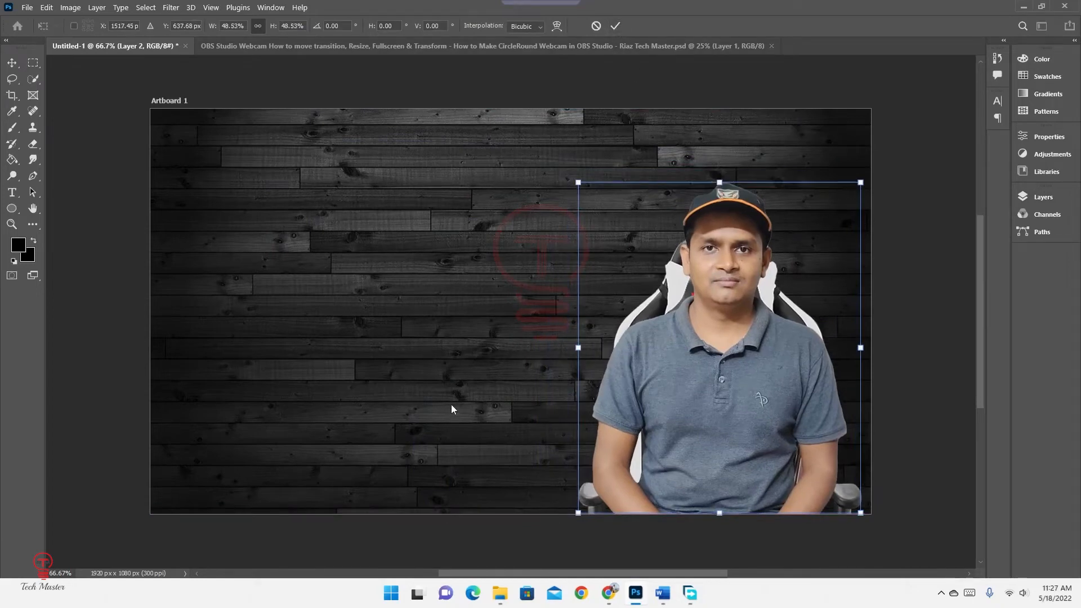
{"action": "key", "text": "Return"}
{"action": "key", "text": "m"}
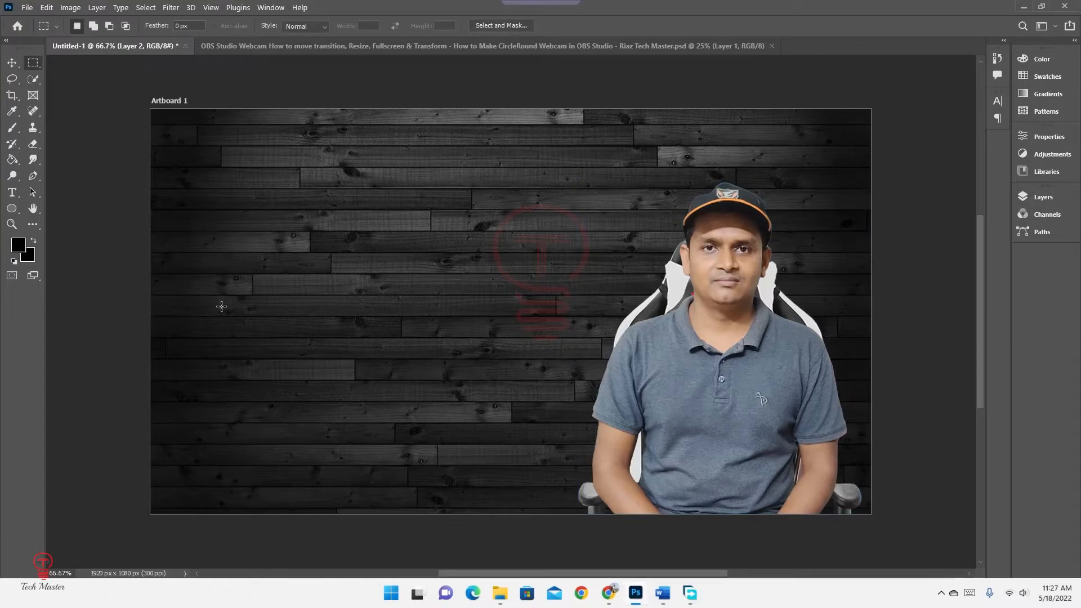
Copy the words "কিভাবে ইউটিউব ভিডিওর" from the Google Docs document in Chrome and return to Photoshop
{"action": "left_click", "coordinate": [608, 592]}
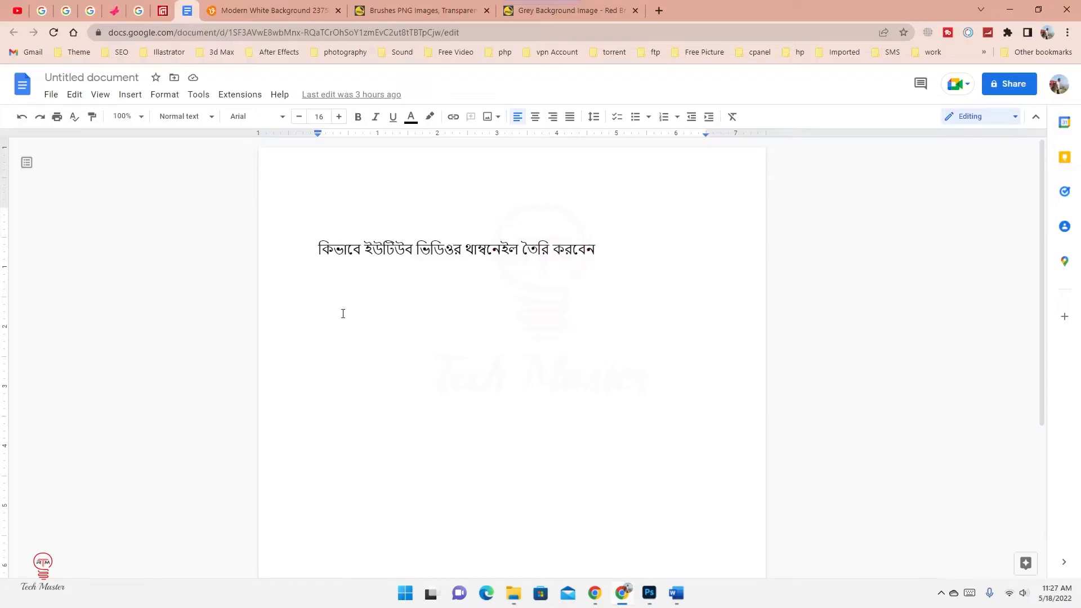
{"action": "left_click_drag", "start_coordinate": [315, 251], "coordinate": [438, 253]}
{"action": "right_click", "coordinate": [431, 251]}
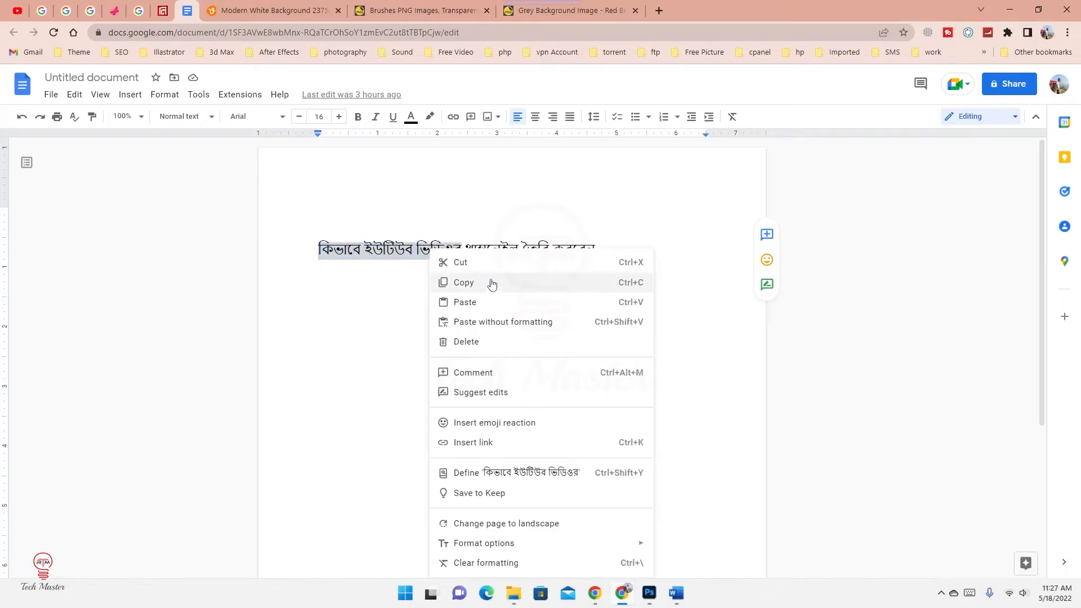
{"action": "left_click", "coordinate": [484, 284]}
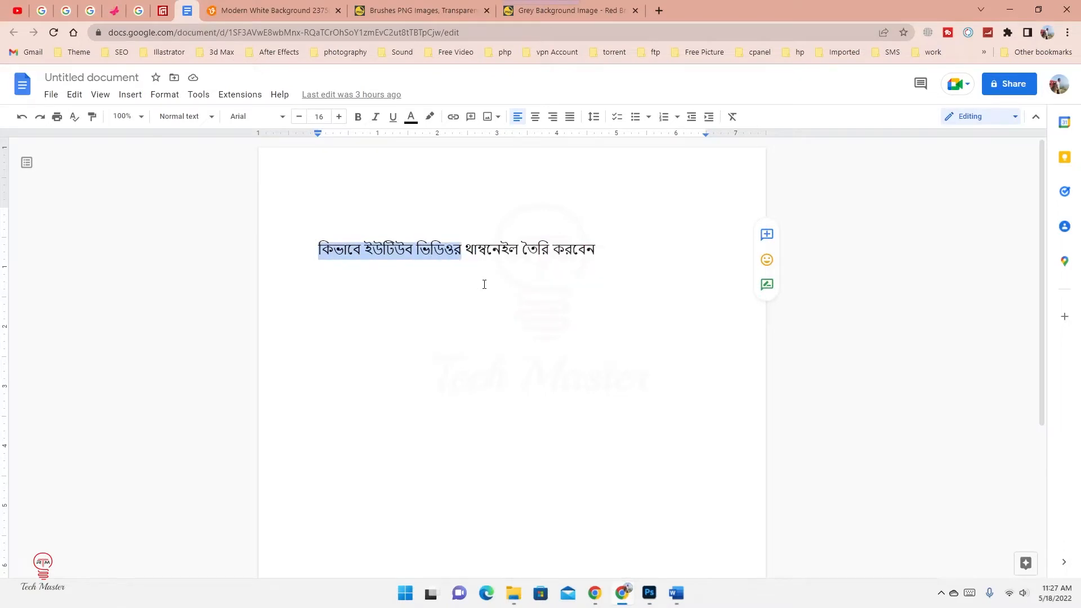
{"action": "left_click", "coordinate": [649, 598]}
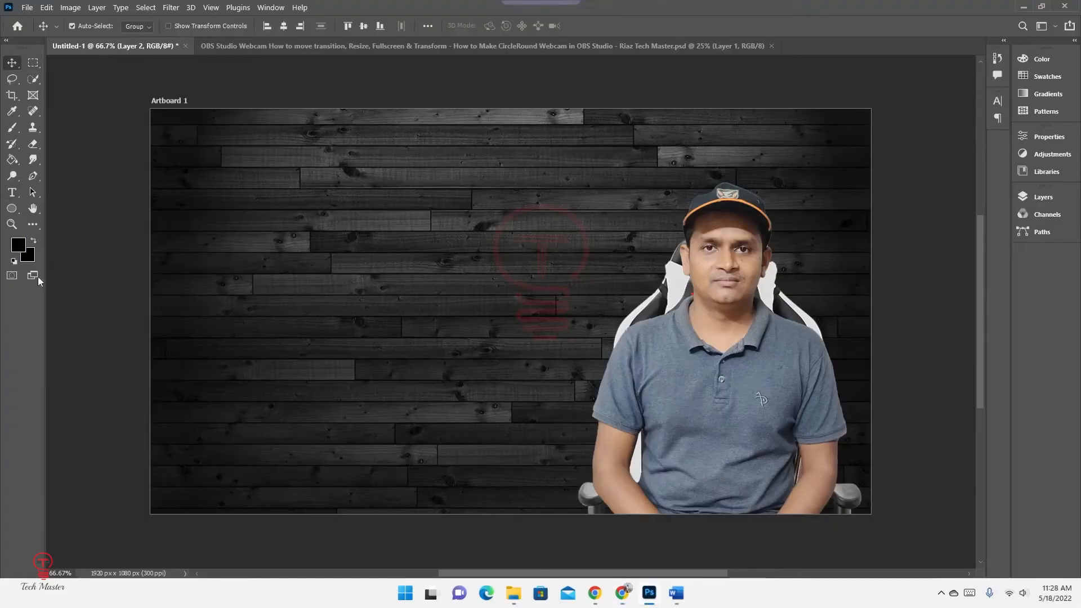
Add a point text layer on the artboard's left half containing the copied words "কিভাবে ইউটিউব ভিডিওর"
{"action": "left_click", "coordinate": [12, 193]}
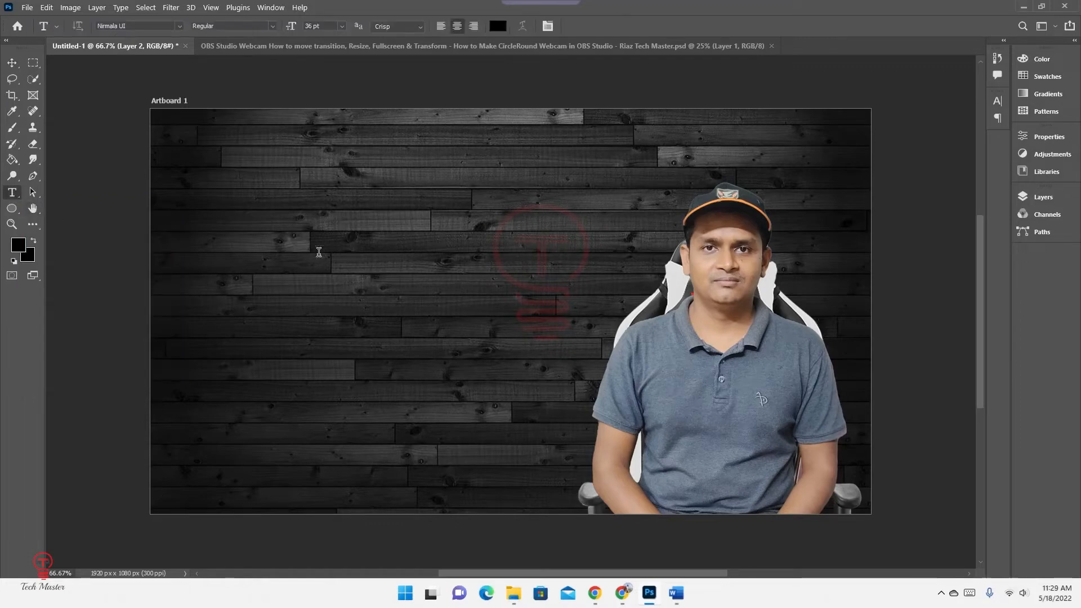
{"action": "left_click", "coordinate": [316, 247]}
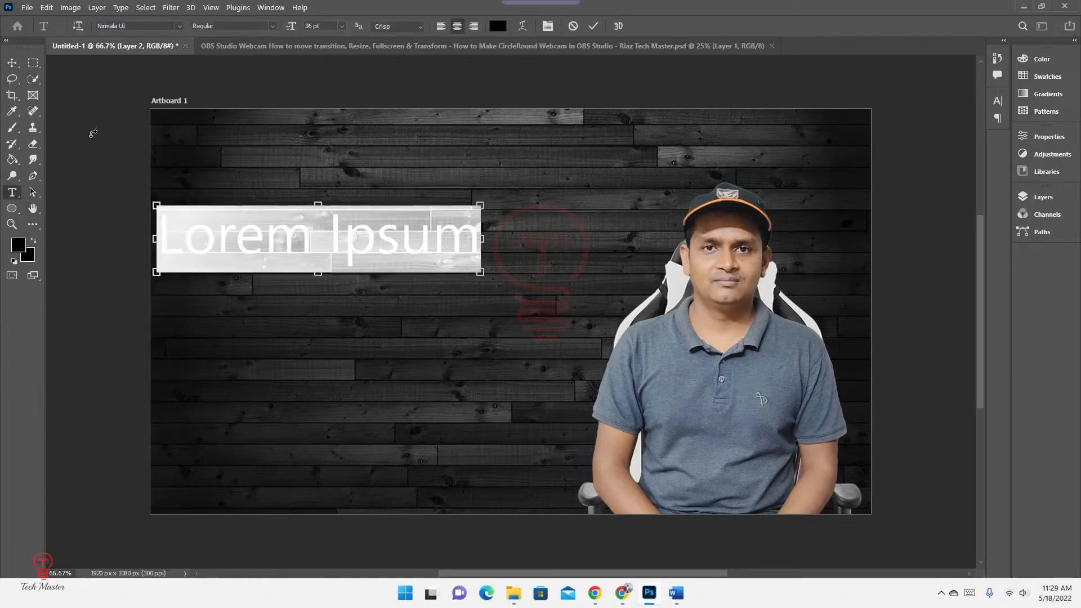
{"action": "key", "text": "ctrl+v"}
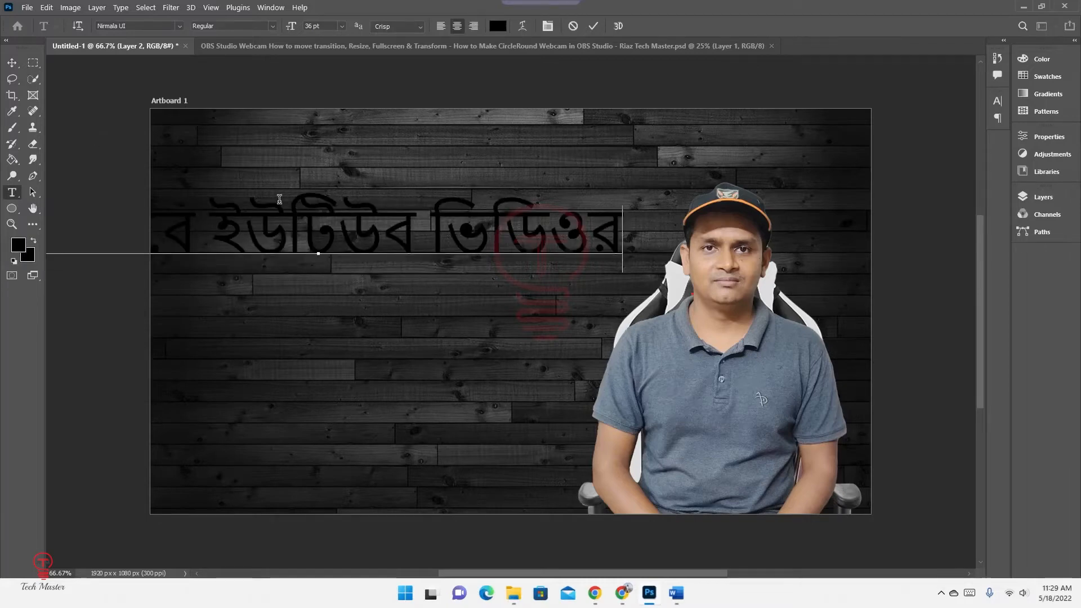
Colour the whole title text white (ffffff) and move it to the artboard's upper edge so all words fit
{"action": "key", "text": "ctrl"}
{"action": "key", "text": "ctrl+a"}
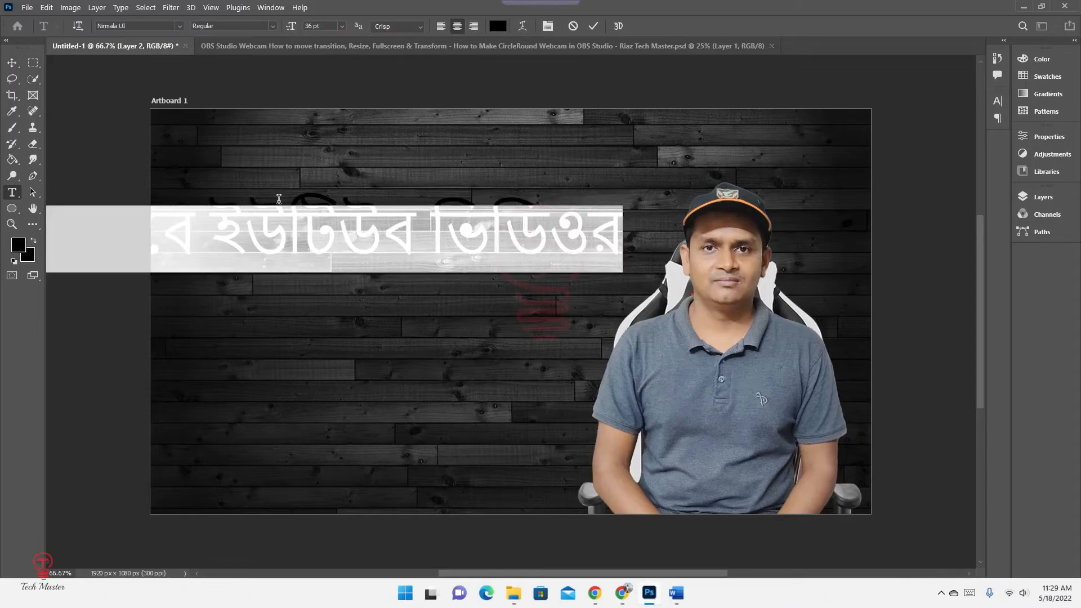
{"action": "left_click", "coordinate": [497, 26]}
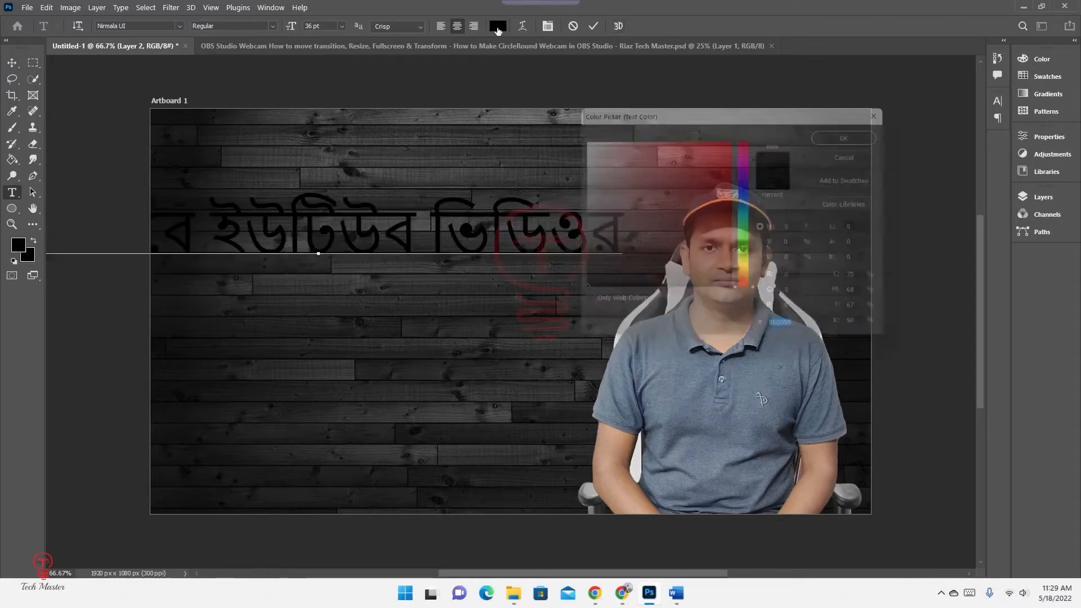
{"action": "left_click_drag", "start_coordinate": [687, 210], "coordinate": [570, 137]}
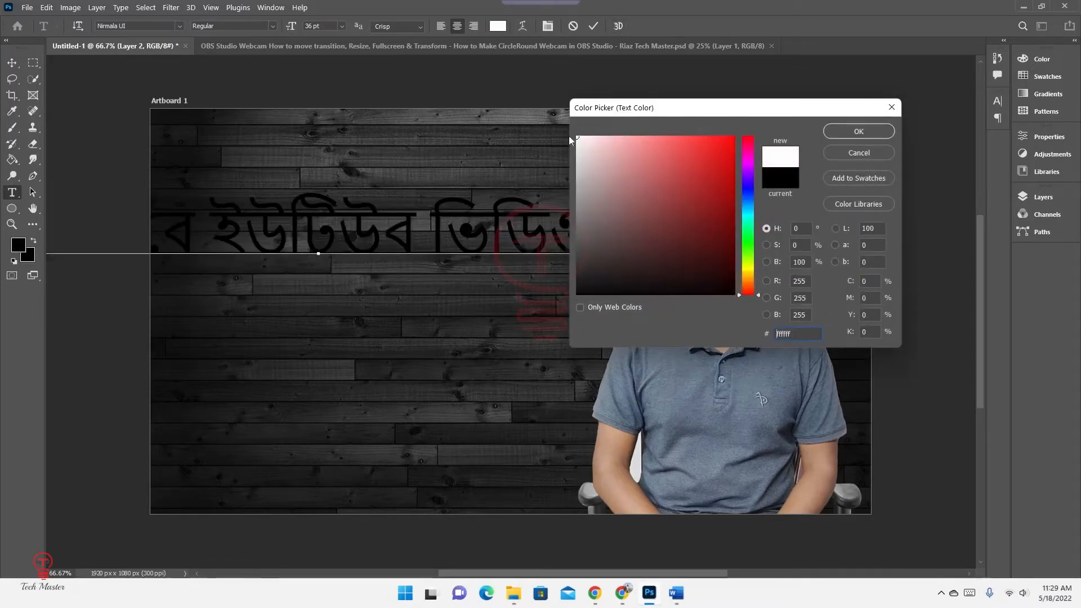
{"action": "left_click", "coordinate": [851, 134]}
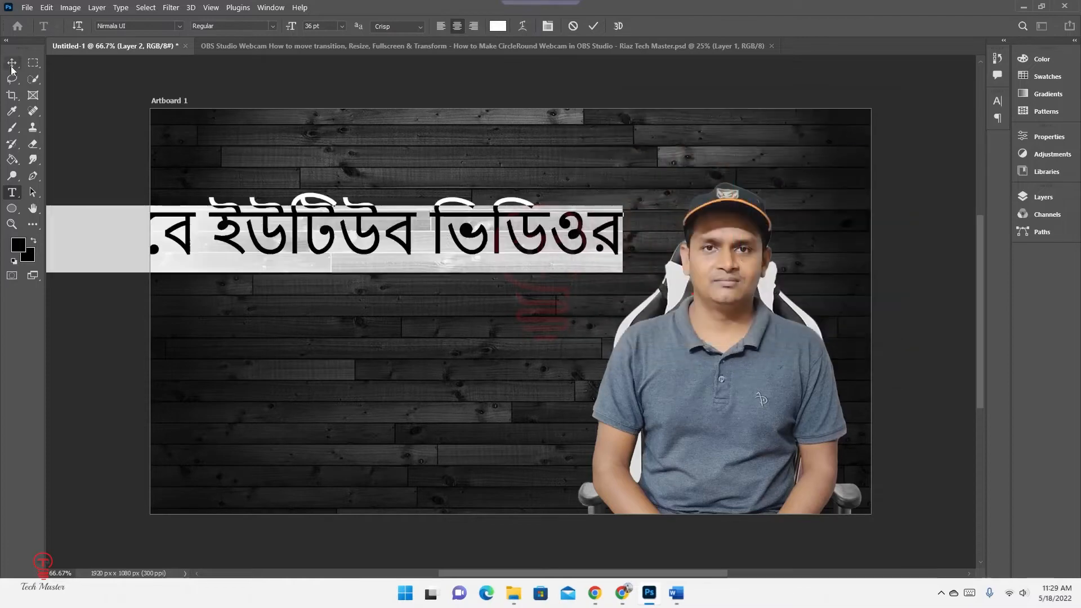
{"action": "left_click", "coordinate": [12, 62]}
{"action": "left_click_drag", "start_coordinate": [374, 222], "coordinate": [511, 157]}
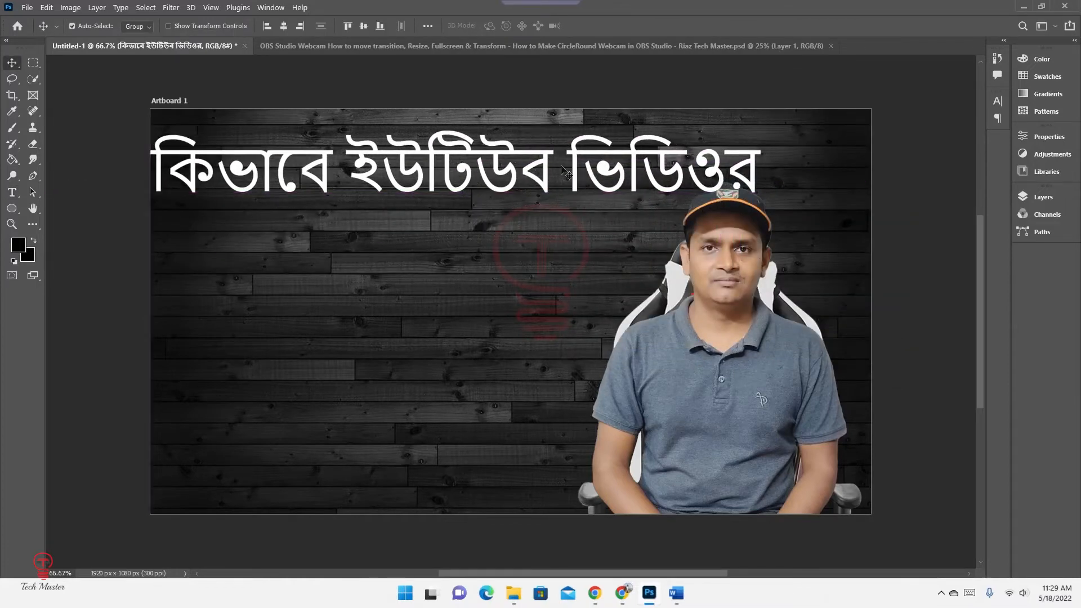
Change the title line's font to Li Alinur Oishee B2 Unicode
{"action": "double_click", "coordinate": [497, 164]}
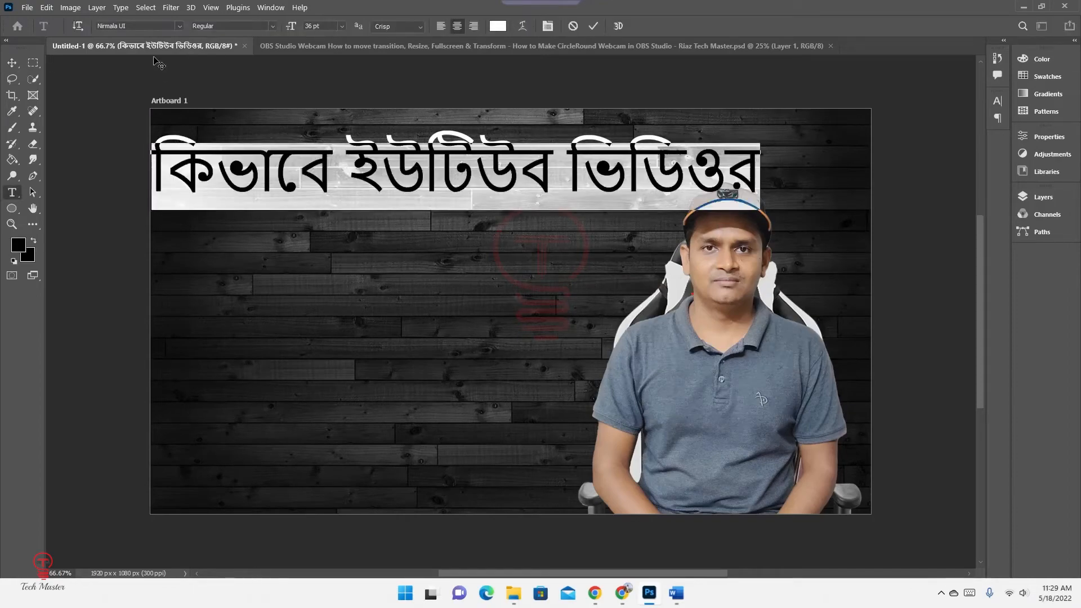
{"action": "left_click", "coordinate": [180, 26]}
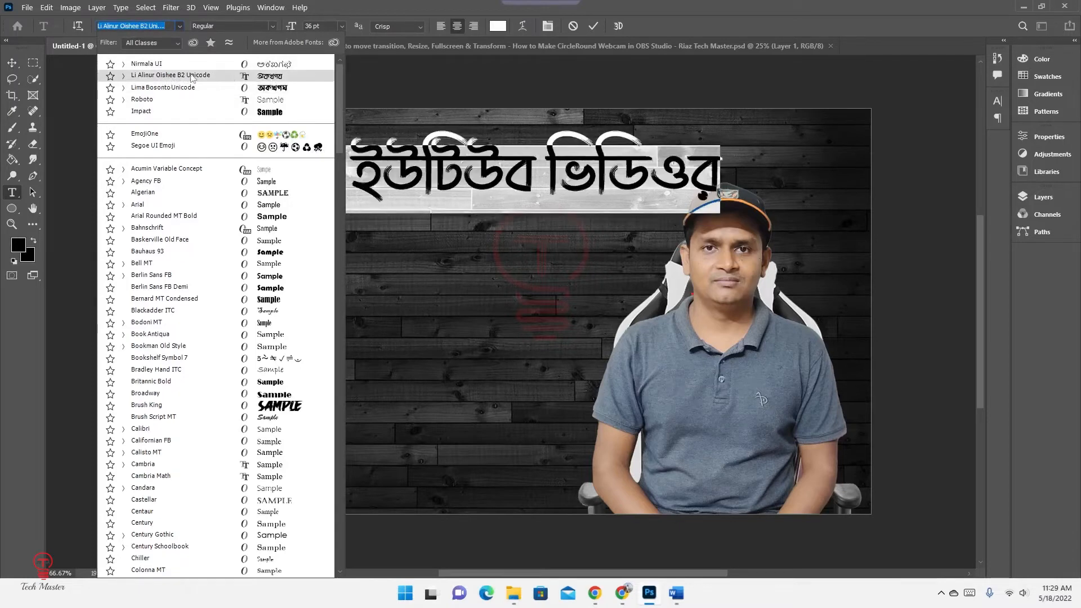
{"action": "left_click", "coordinate": [192, 76]}
{"action": "left_click", "coordinate": [12, 63]}
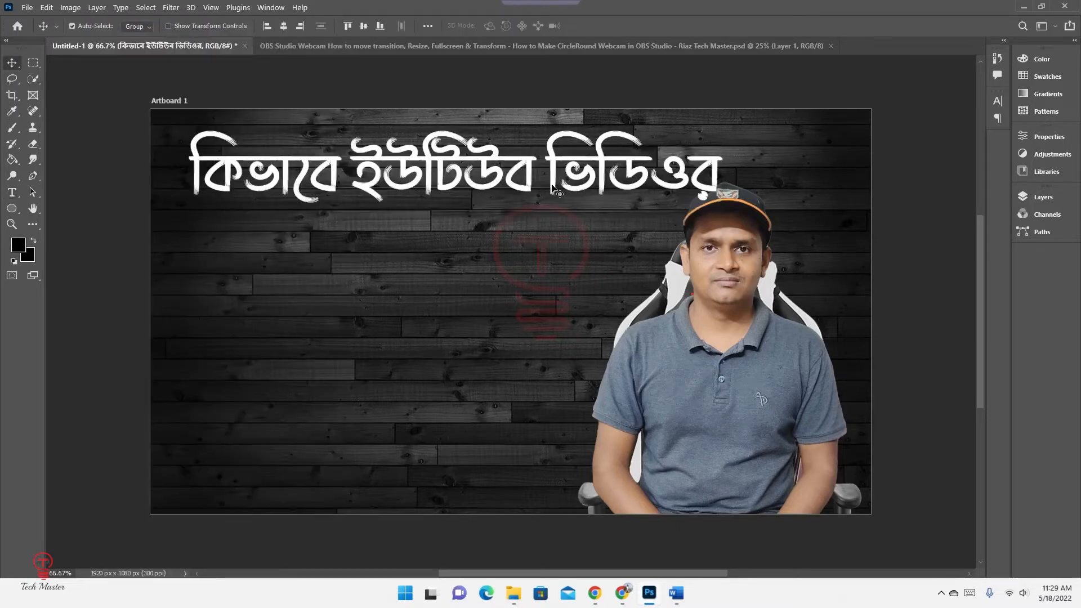
Shift the title line slightly down and left and shrink it until it ends short of the man's cap
{"action": "left_click_drag", "start_coordinate": [493, 184], "coordinate": [476, 192]}
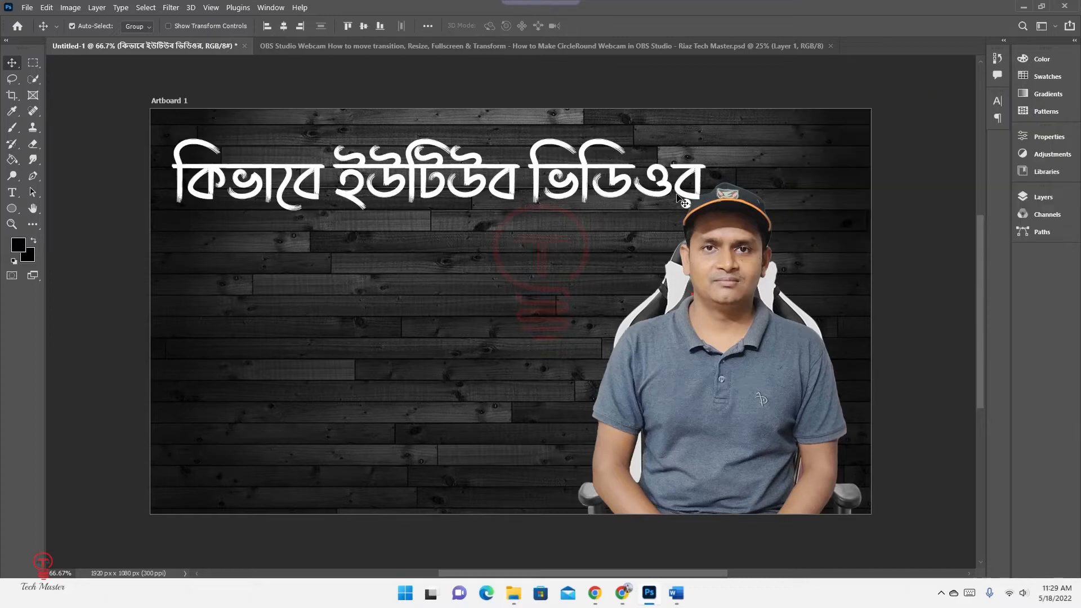
{"action": "key", "text": "ctrl+t"}
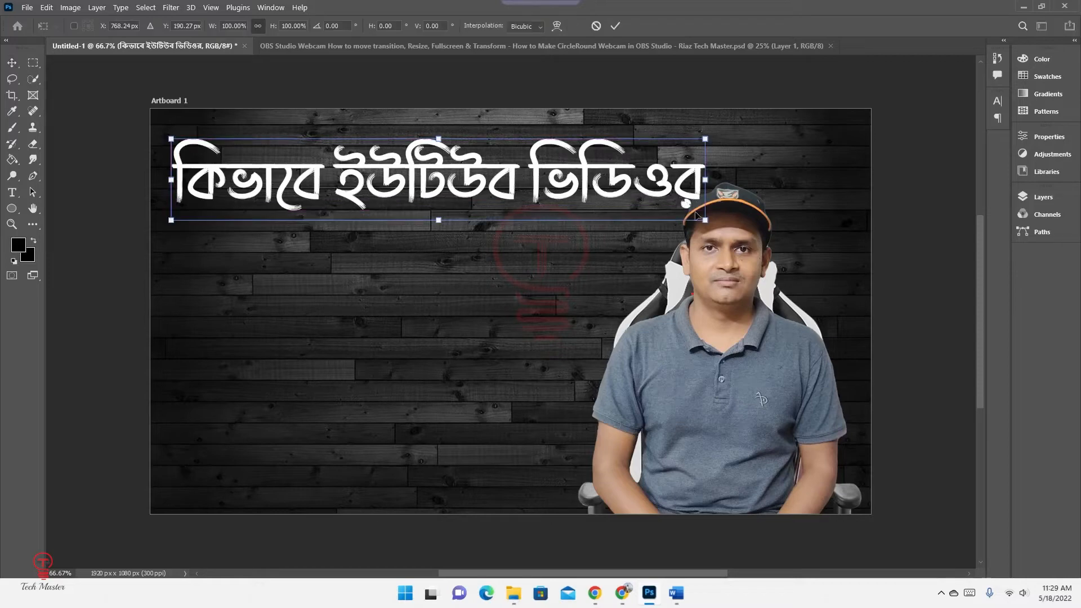
{"action": "left_click_drag", "start_coordinate": [704, 222], "coordinate": [634, 220]}
{"action": "key", "text": "Return"}
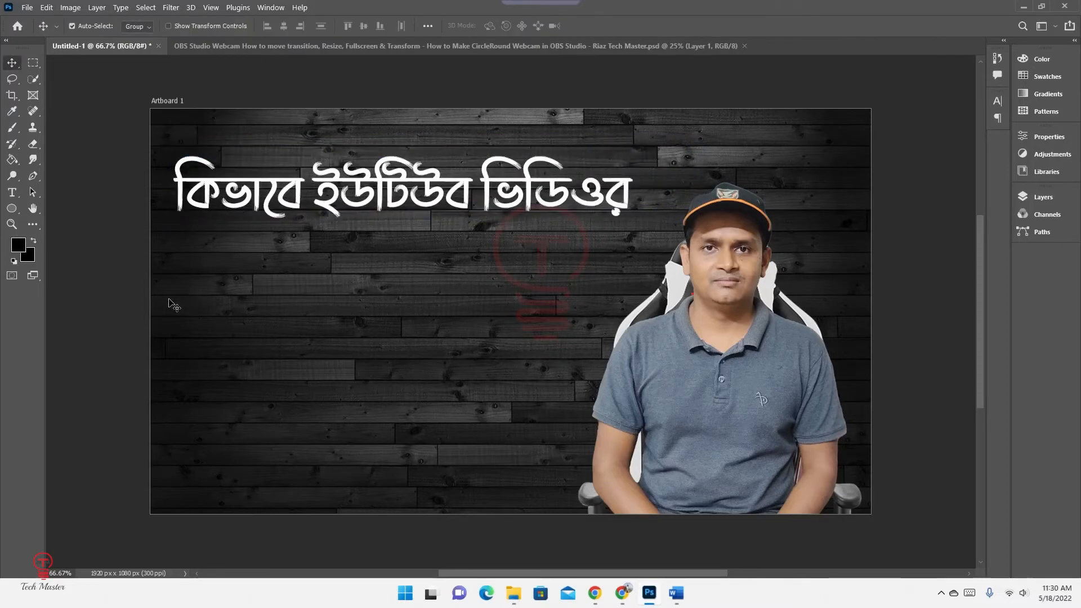
Copy the word "থাম্বনেইল" from the Google Docs document in Chrome and return to Photoshop
{"action": "left_click", "coordinate": [622, 593]}
{"action": "left_click_drag", "start_coordinate": [466, 246], "coordinate": [518, 250]}
{"action": "right_click", "coordinate": [501, 250]}
{"action": "left_click", "coordinate": [550, 282]}
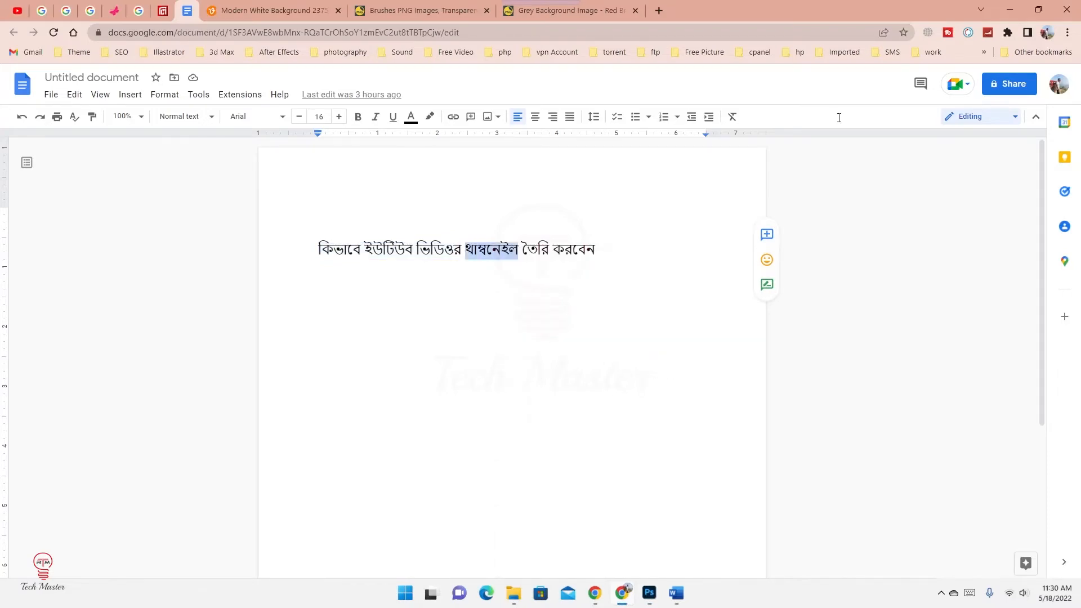
{"action": "left_click", "coordinate": [1010, 10]}
Add the copied word "থাম্বনেইল" as a new text layer and centre it beneath the first title line
{"action": "left_click", "coordinate": [11, 192]}
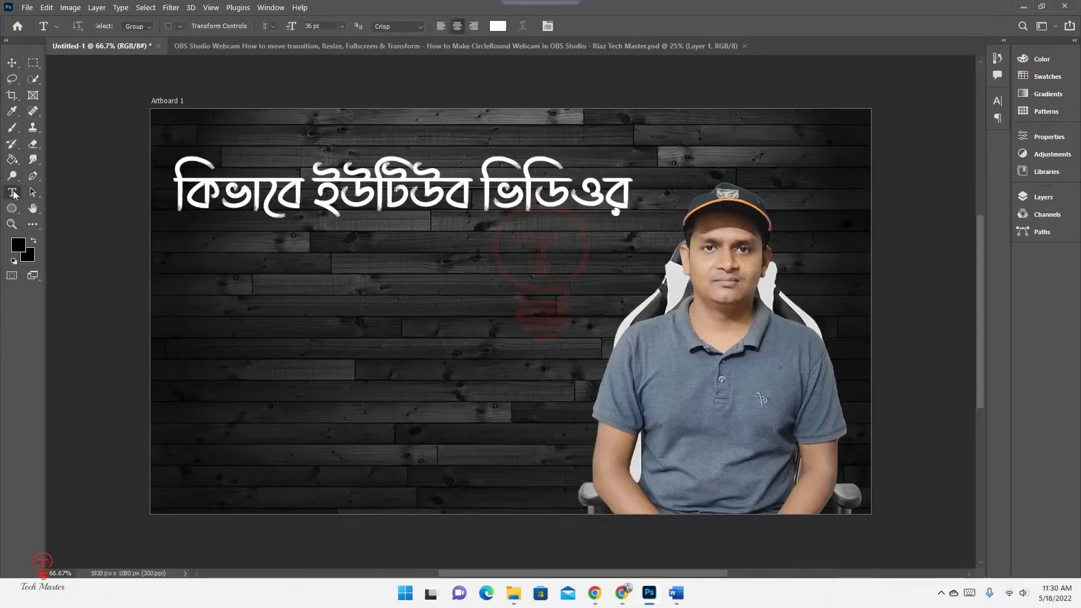
{"action": "left_click", "coordinate": [339, 285]}
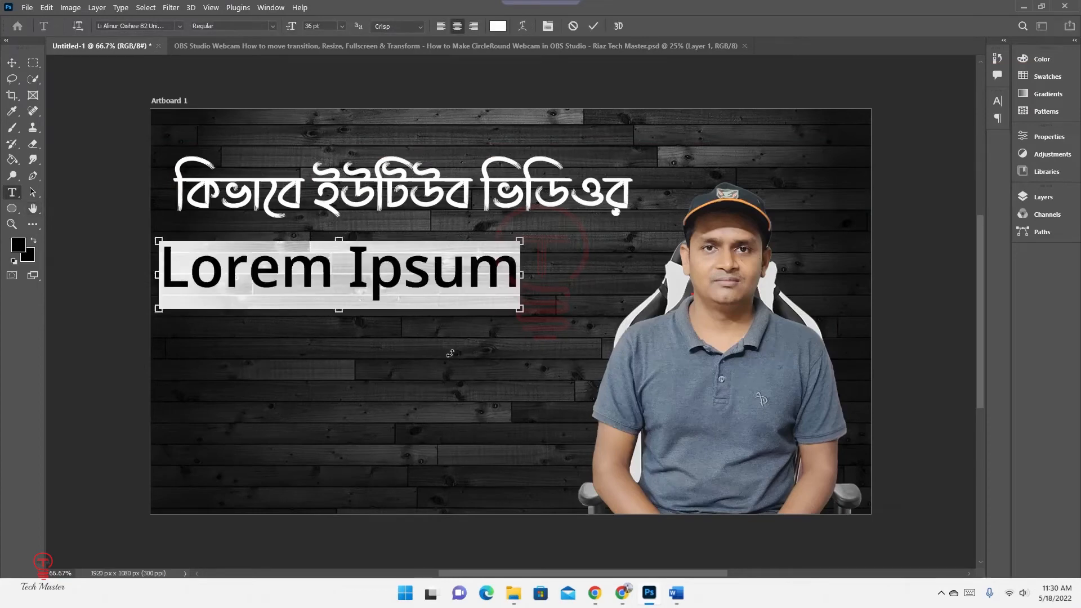
{"action": "key", "text": "ctrl+v"}
{"action": "left_click", "coordinate": [11, 62]}
{"action": "left_click_drag", "start_coordinate": [349, 274], "coordinate": [406, 276]}
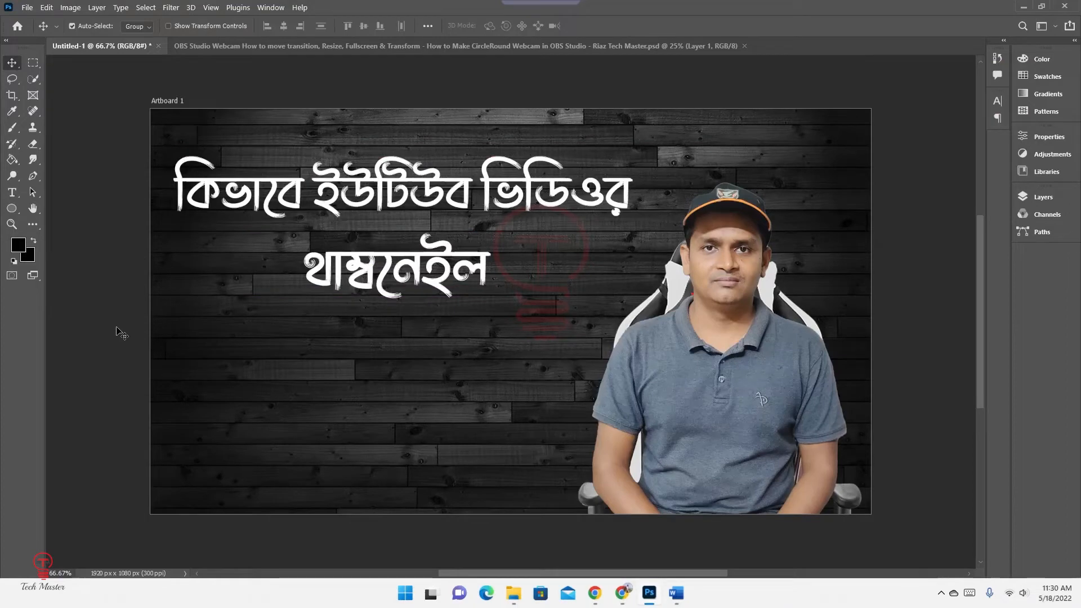
Copy the words "তৈরি করবেন" from the Google Docs document in Chrome and return to Photoshop
{"action": "left_click", "coordinate": [596, 594]}
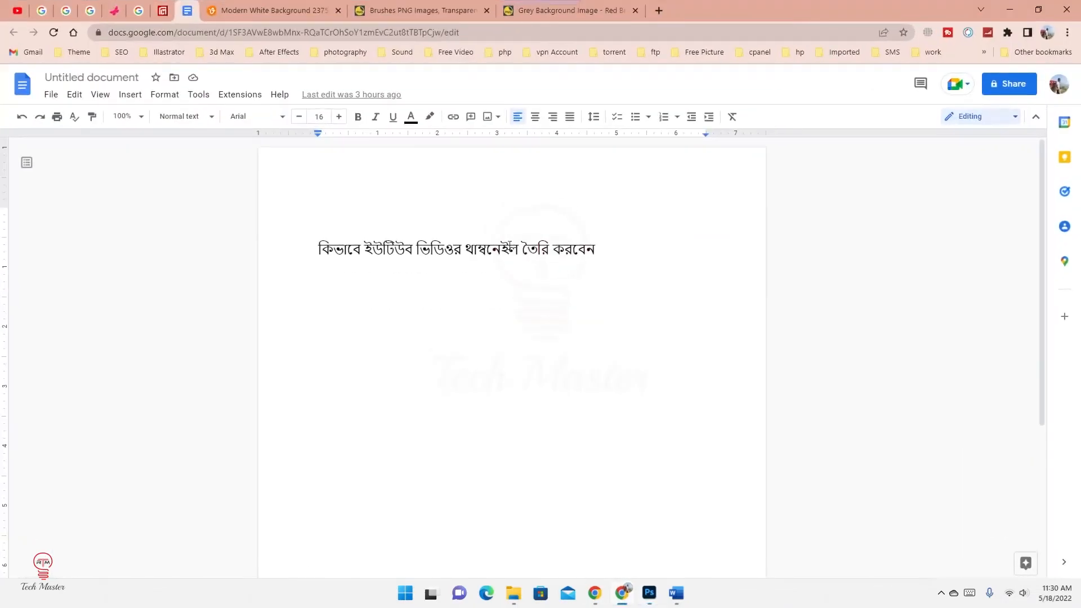
{"action": "left_click_drag", "start_coordinate": [521, 249], "coordinate": [604, 250]}
{"action": "right_click", "coordinate": [568, 258]}
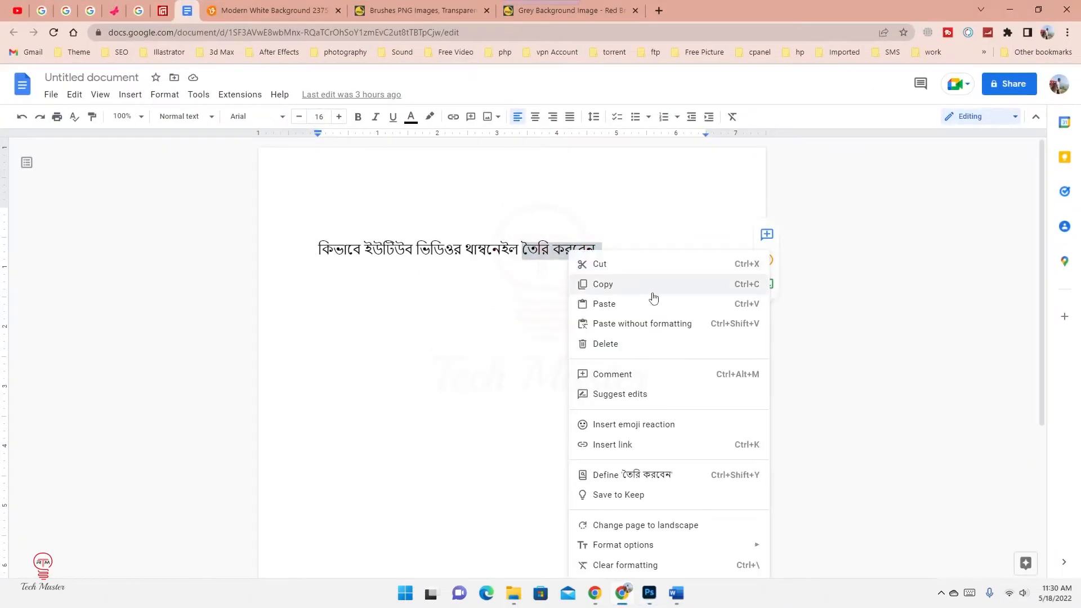
{"action": "left_click", "coordinate": [645, 287]}
{"action": "left_click", "coordinate": [1010, 9]}
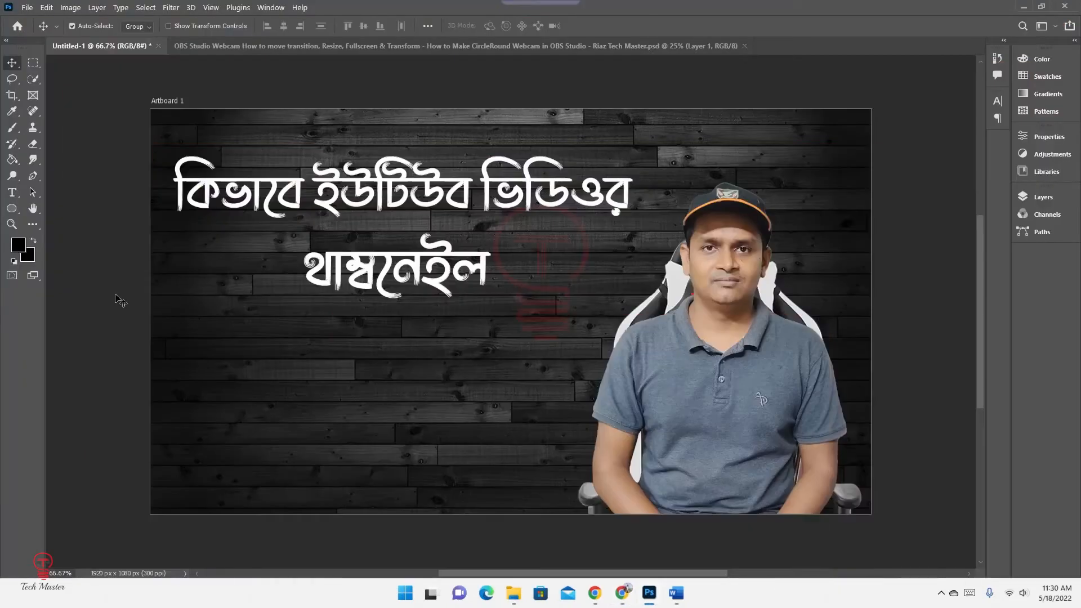
Add "তৈরি করবেন" as a third text layer and place it below "থাম্বনেইল" with a gap between the lines
{"action": "left_click", "coordinate": [12, 192]}
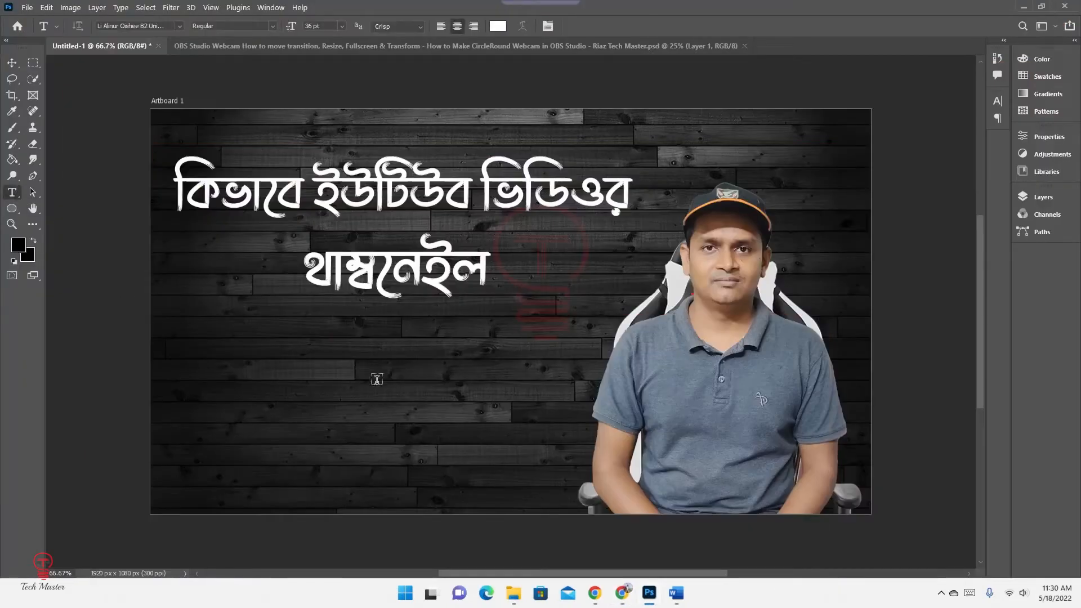
{"action": "left_click", "coordinate": [388, 352]}
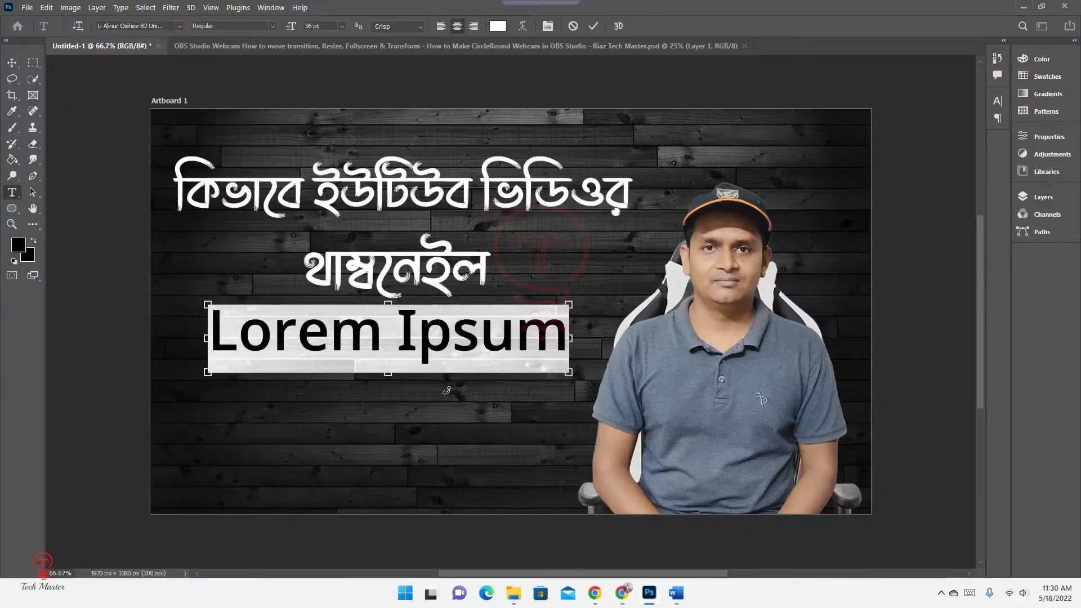
{"action": "key", "text": "ctrl+v"}
{"action": "key", "text": "ctrl+Return"}
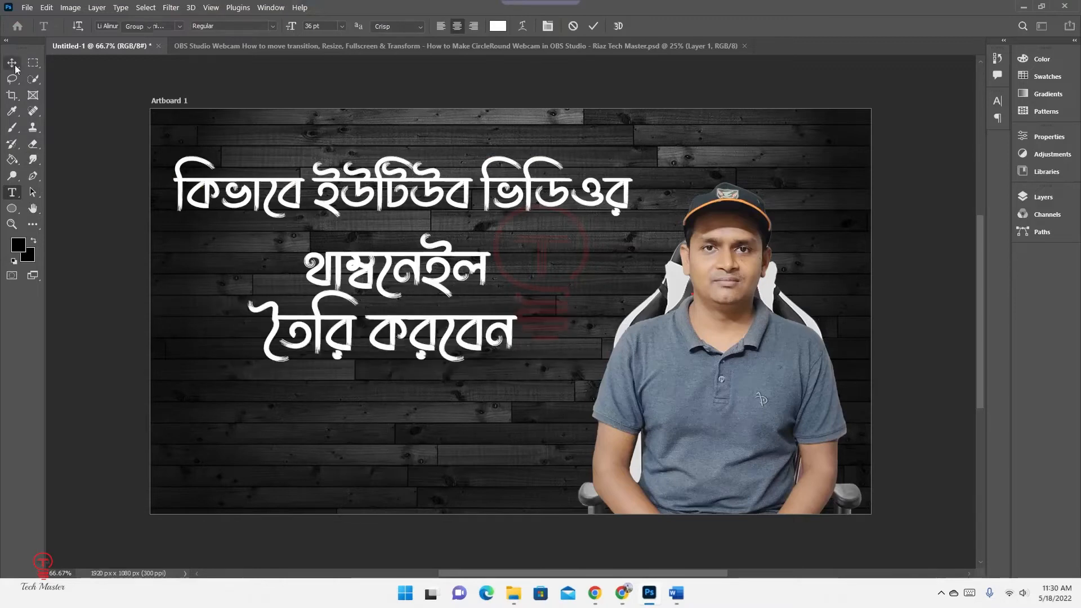
{"action": "key", "text": "v"}
{"action": "left_click_drag", "start_coordinate": [431, 354], "coordinate": [447, 381]}
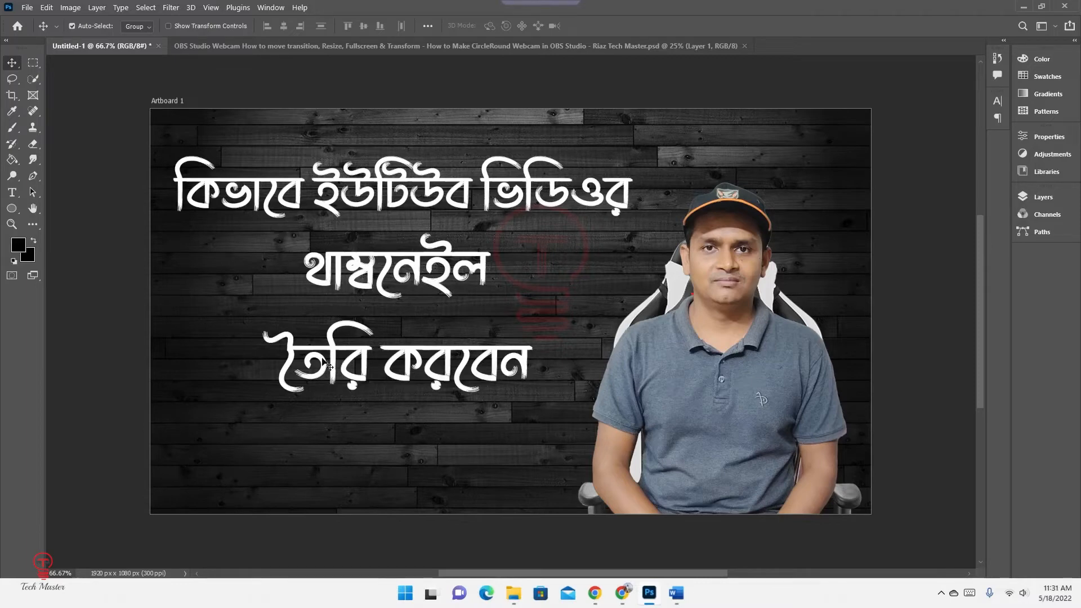
{"action": "mouse_move", "coordinate": [521, 594]}
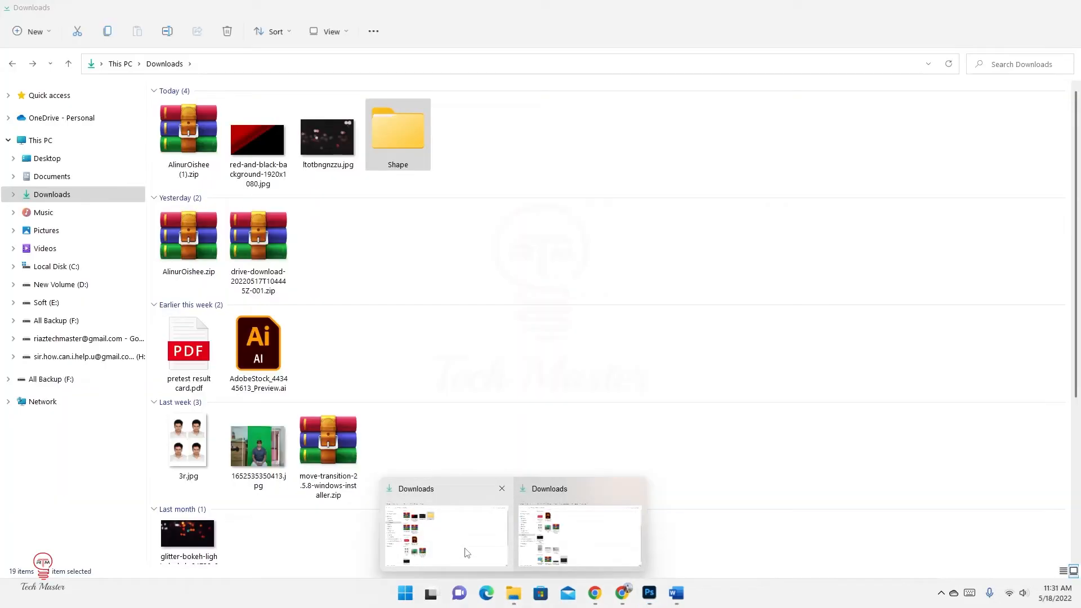
{"action": "left_click", "coordinate": [466, 550]}
{"action": "scroll", "coordinate": [349, 532], "scroll_direction": "down", "scroll_amount": 3}
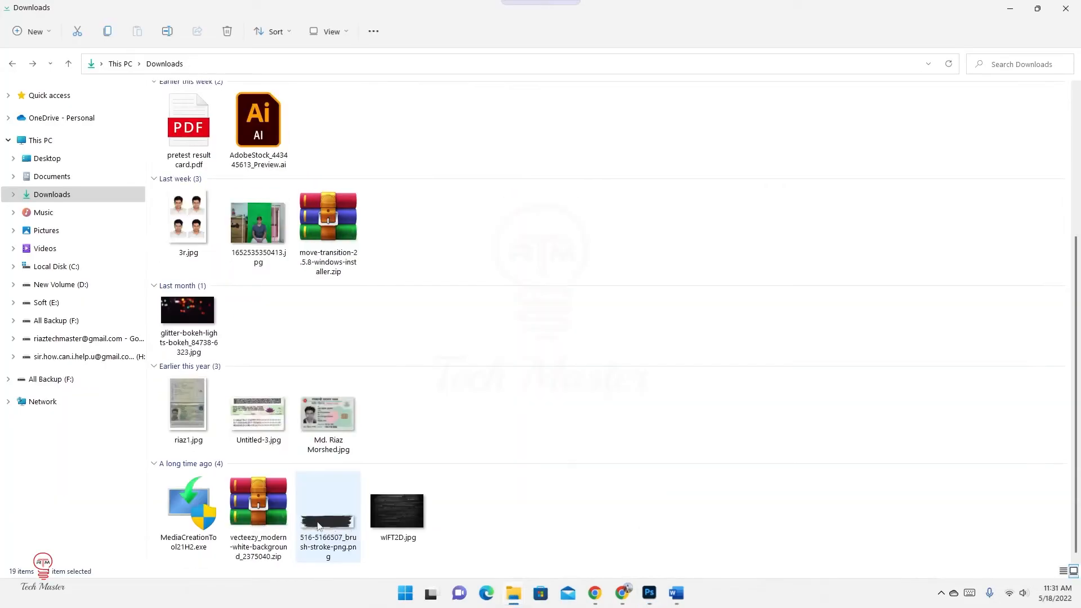
{"action": "mouse_move", "coordinate": [338, 526]}
{"action": "left_mouse_down"}
{"action": "mouse_move", "coordinate": [600, 526]}
{"action": "mouse_move", "coordinate": [587, 240]}
{"action": "mouse_move", "coordinate": [557, 14]}
{"action": "mouse_move", "coordinate": [547, 187]}
{"action": "mouse_move", "coordinate": [444, 424]}
{"action": "mouse_move", "coordinate": [455, 314]}
{"action": "left_mouse_up"}
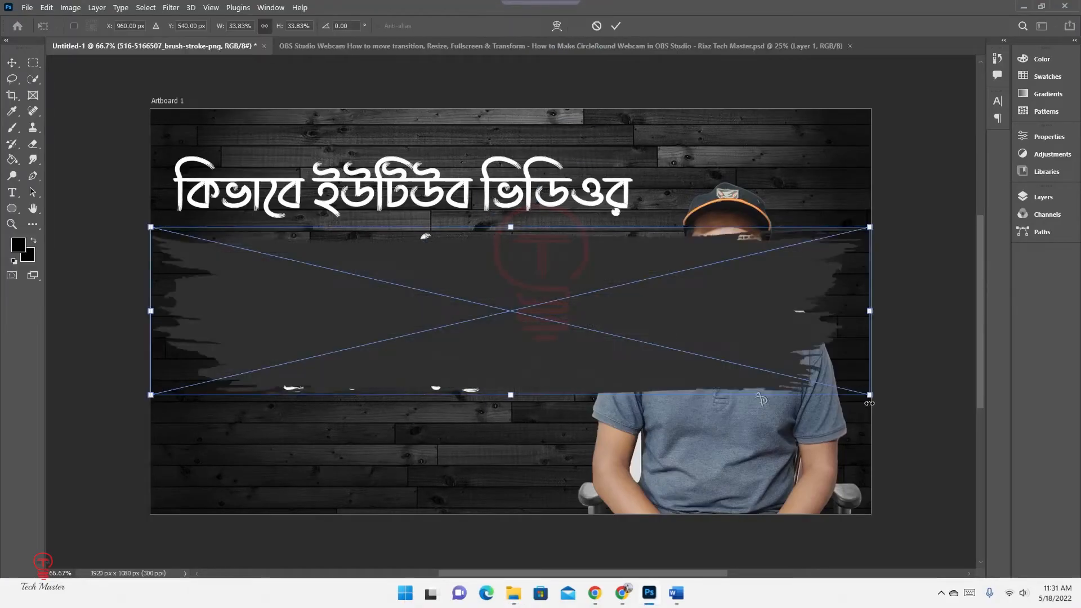
{"action": "mouse_move", "coordinate": [869, 396]}
{"action": "left_mouse_down"}
{"action": "mouse_move", "coordinate": [546, 299]}
{"action": "mouse_move", "coordinate": [549, 320]}
{"action": "left_mouse_up"}
{"action": "mouse_move", "coordinate": [150, 227]}
{"action": "left_mouse_down"}
{"action": "mouse_move", "coordinate": [217, 234]}
{"action": "mouse_move", "coordinate": [178, 233]}
{"action": "left_mouse_up"}
{"action": "left_click_drag", "start_coordinate": [310, 275], "coordinate": [338, 266]}
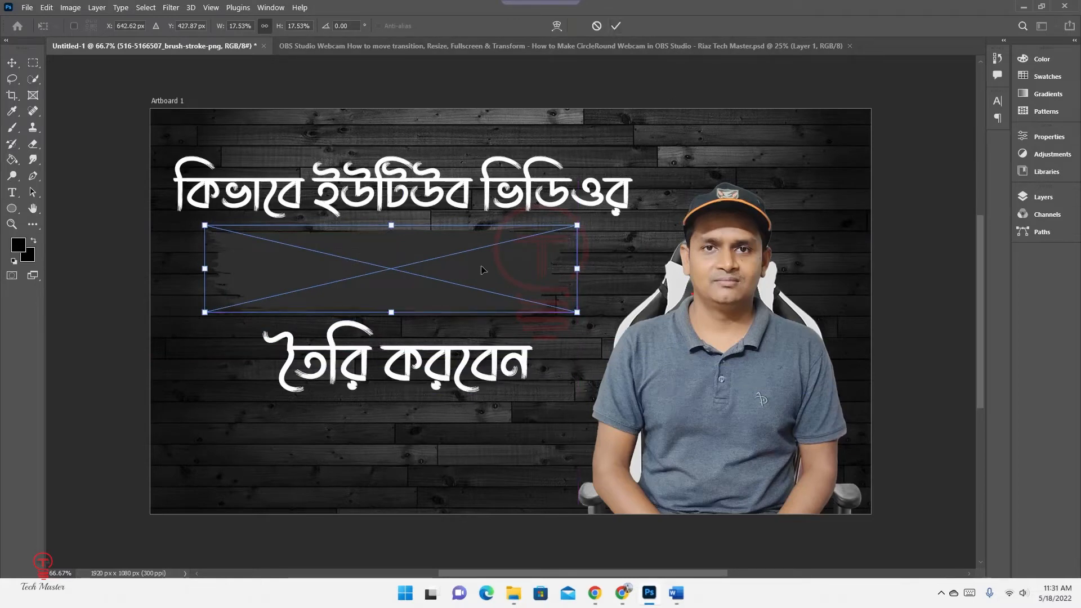
{"action": "left_click", "coordinate": [616, 27]}
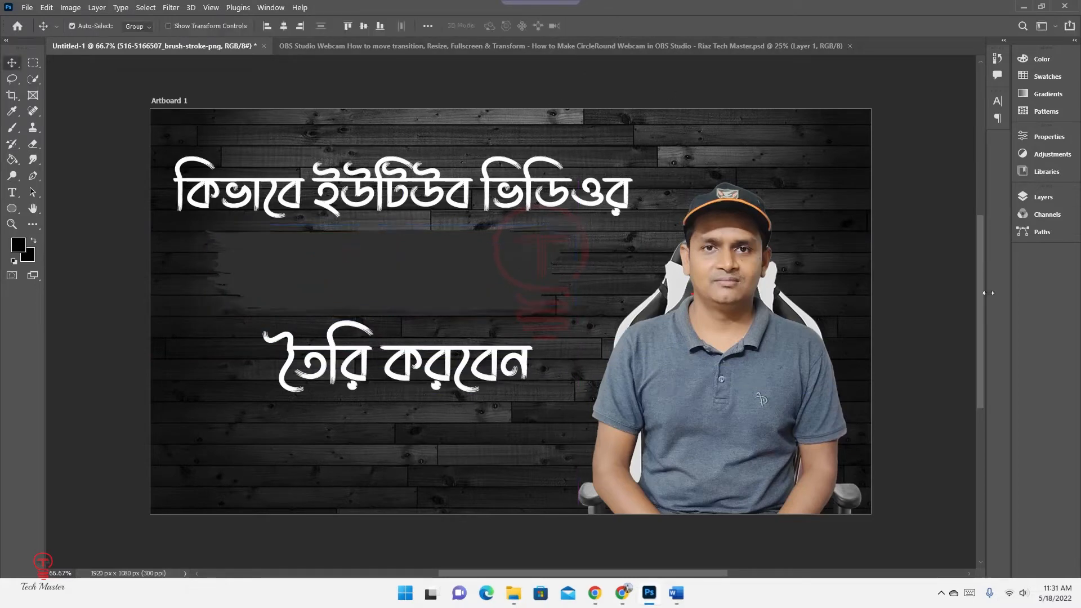
Move the brush-stroke layer below the three title text layers and give it an orange (ffae00) Color Overlay
{"action": "left_click", "coordinate": [1026, 197]}
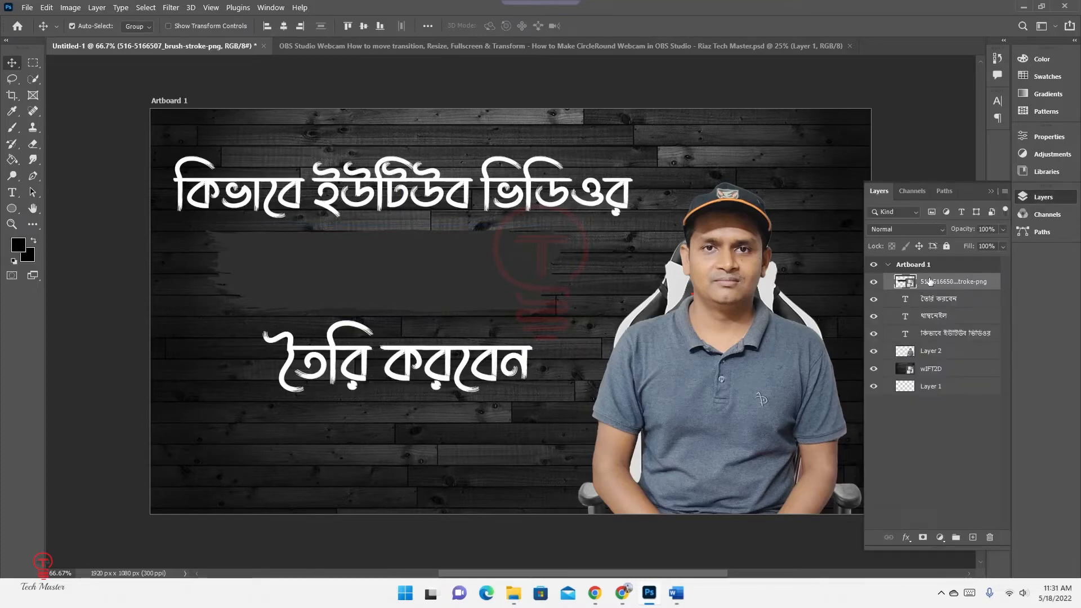
{"action": "left_click_drag", "start_coordinate": [929, 281], "coordinate": [939, 338]}
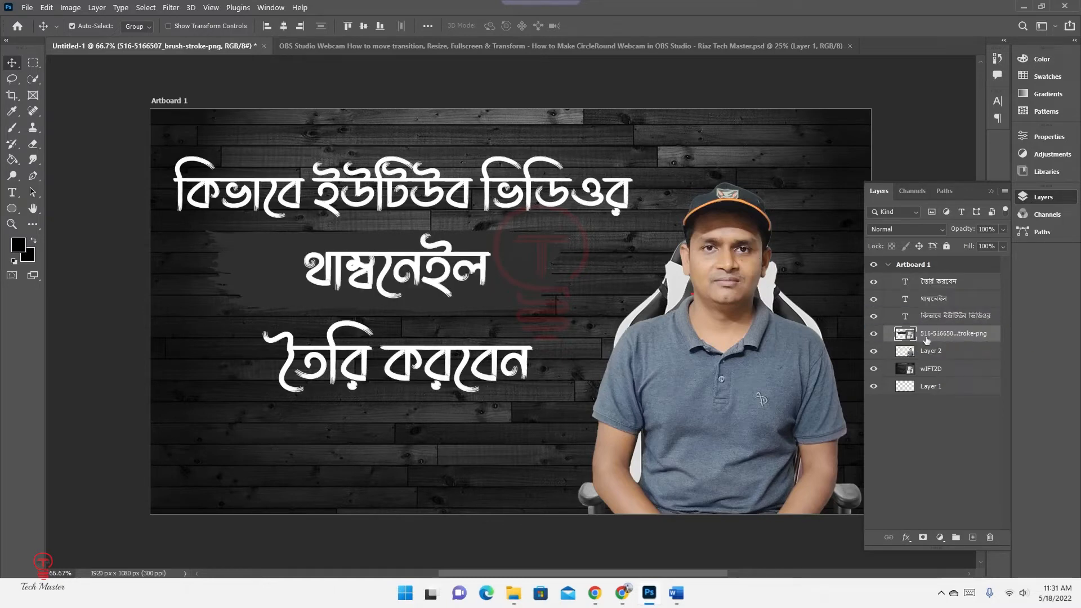
{"action": "left_click", "coordinate": [907, 538]}
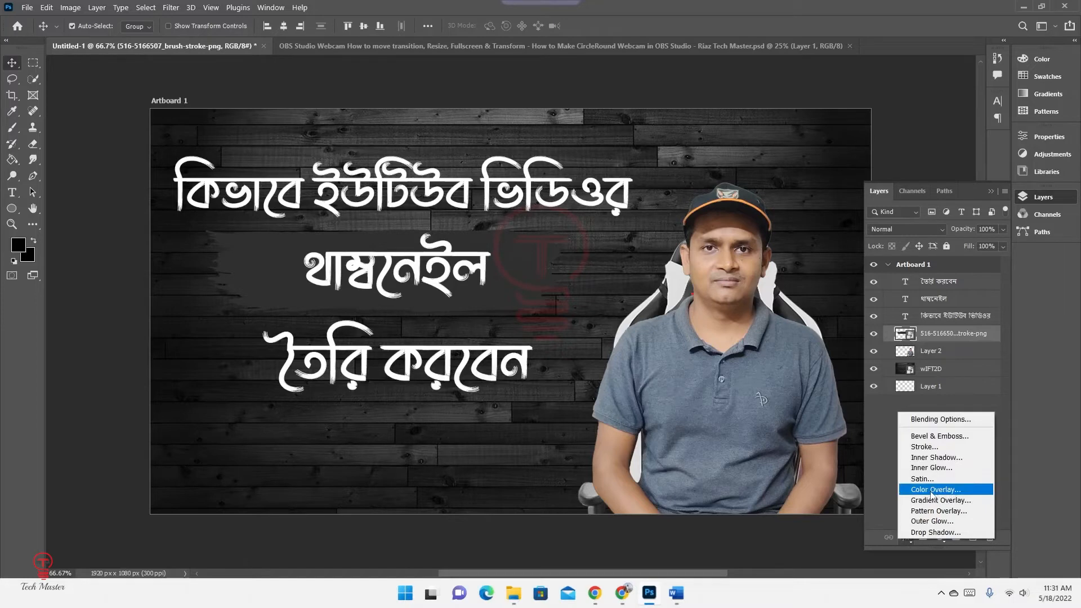
{"action": "left_click", "coordinate": [962, 489]}
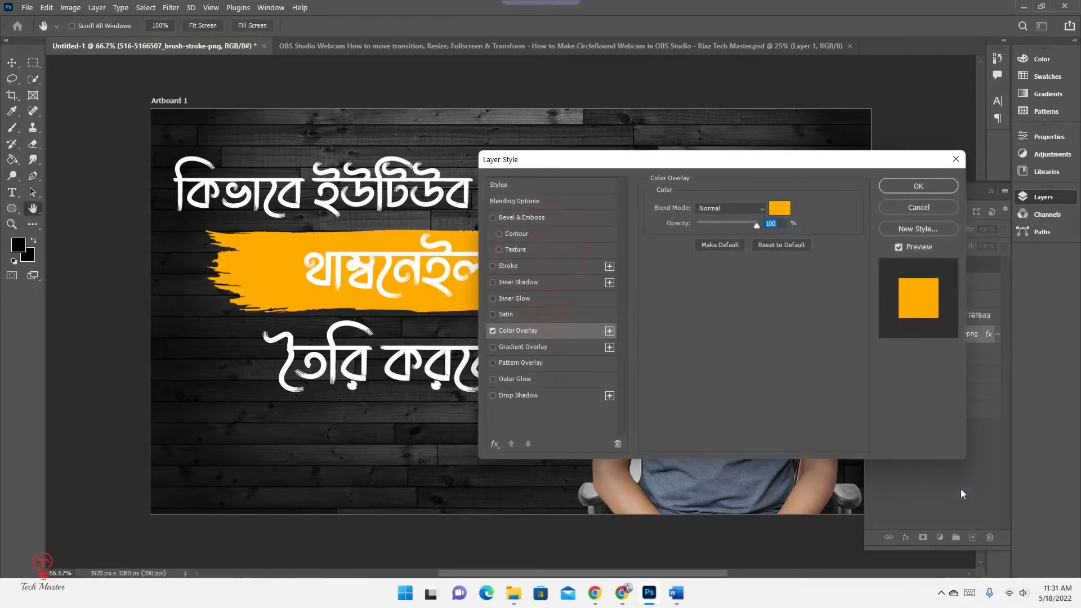
{"action": "left_click_drag", "start_coordinate": [635, 168], "coordinate": [766, 167]}
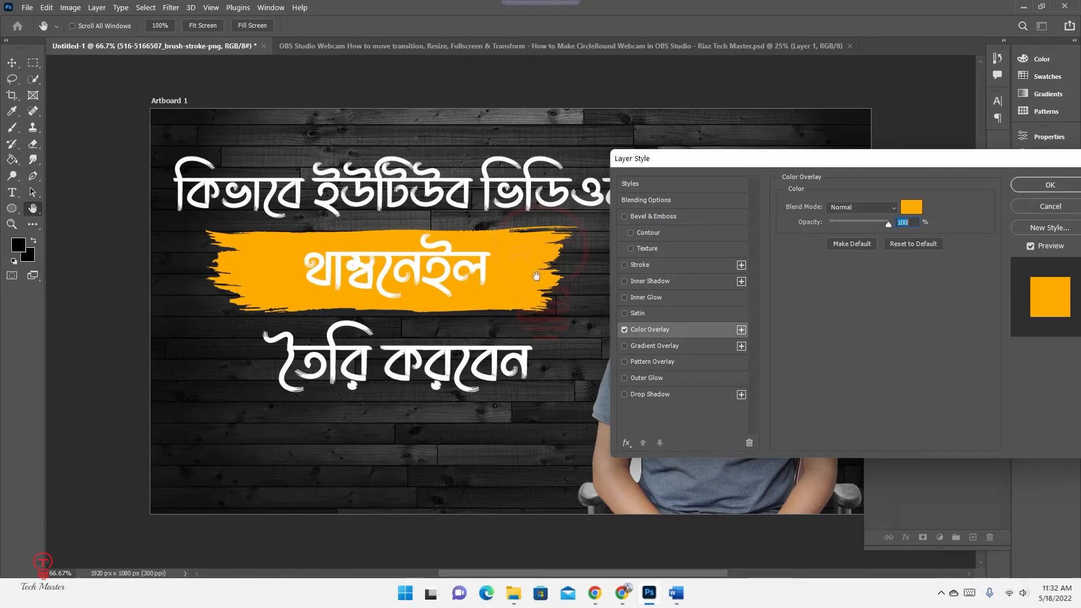
{"action": "left_click", "coordinate": [913, 208]}
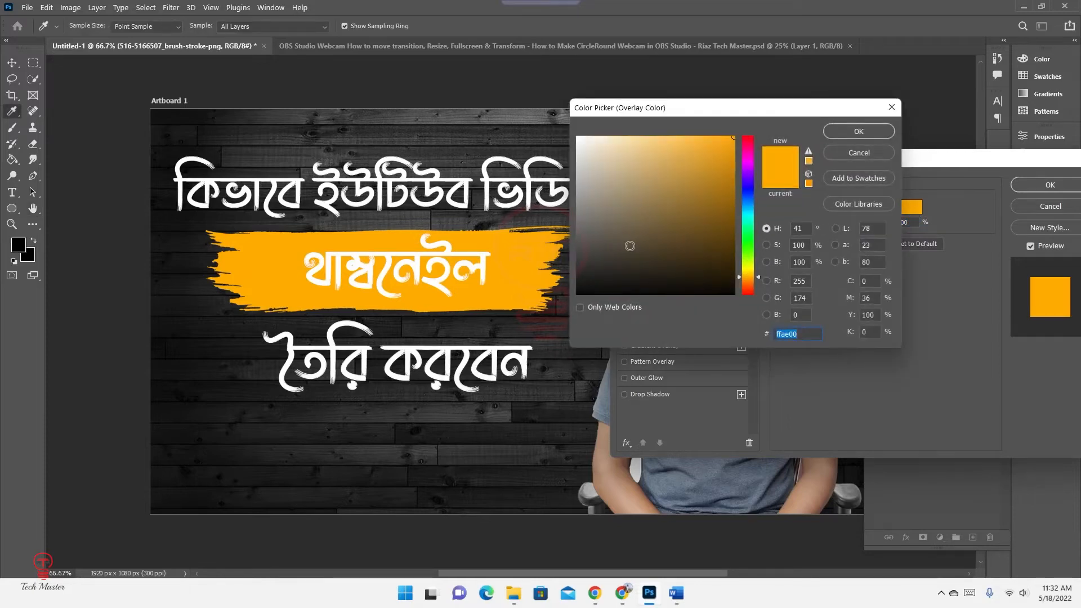
{"action": "left_click", "coordinate": [863, 153]}
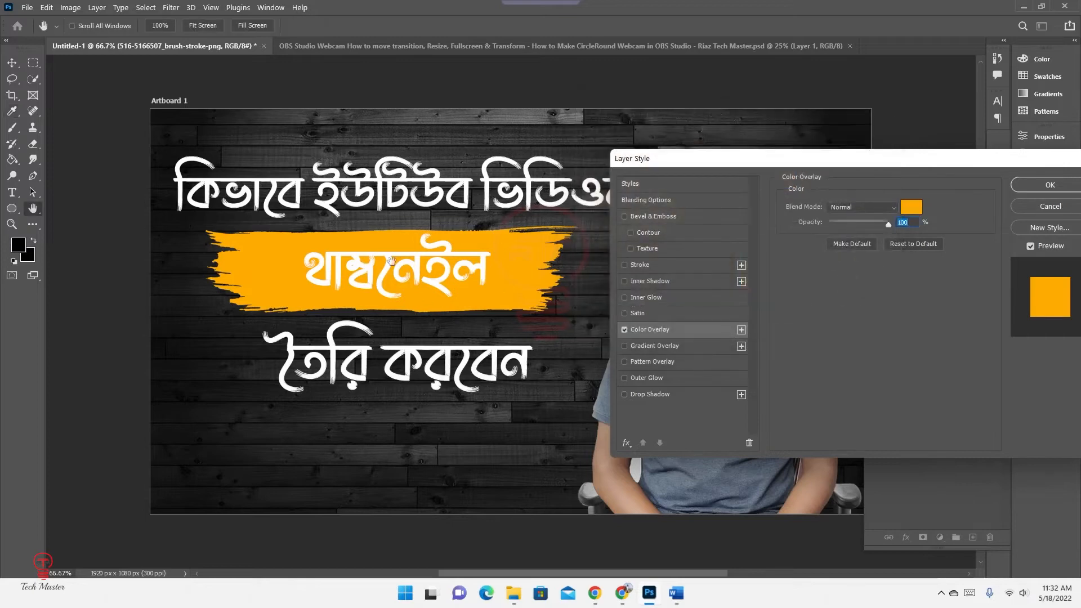
{"action": "left_click", "coordinate": [1048, 189]}
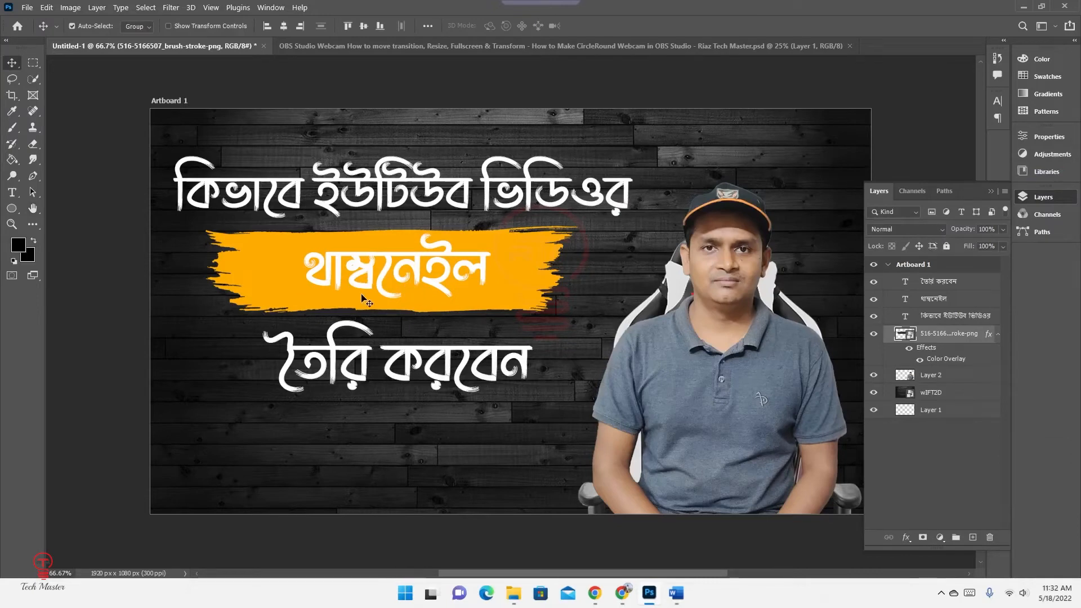
Change the text colour of the middle title line "থাম্বনেইল" to black (000000)
{"action": "double_click", "coordinate": [416, 269]}
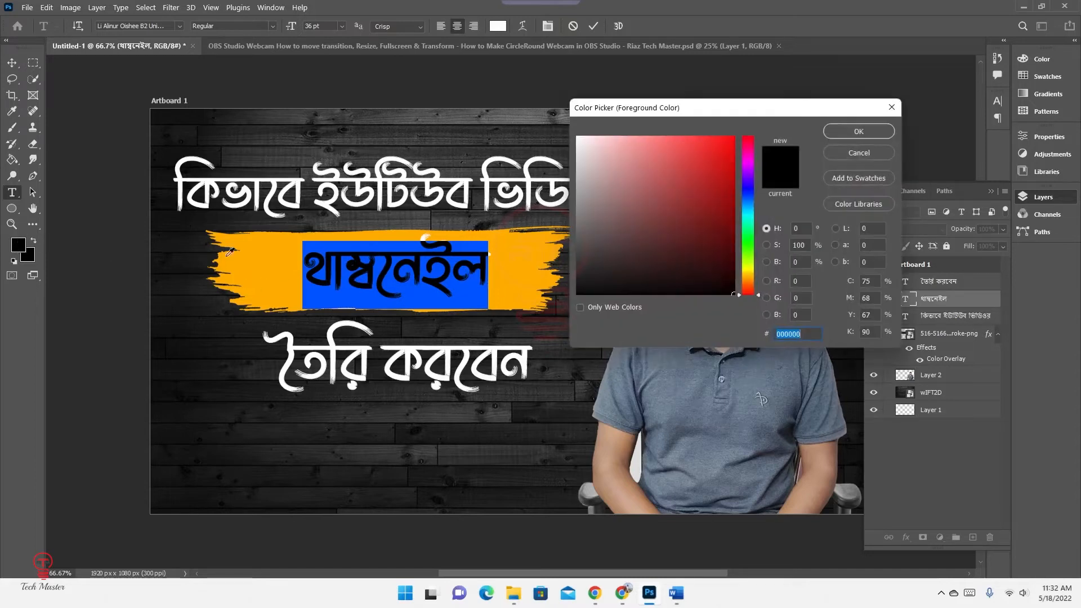
{"action": "left_click", "coordinate": [852, 157]}
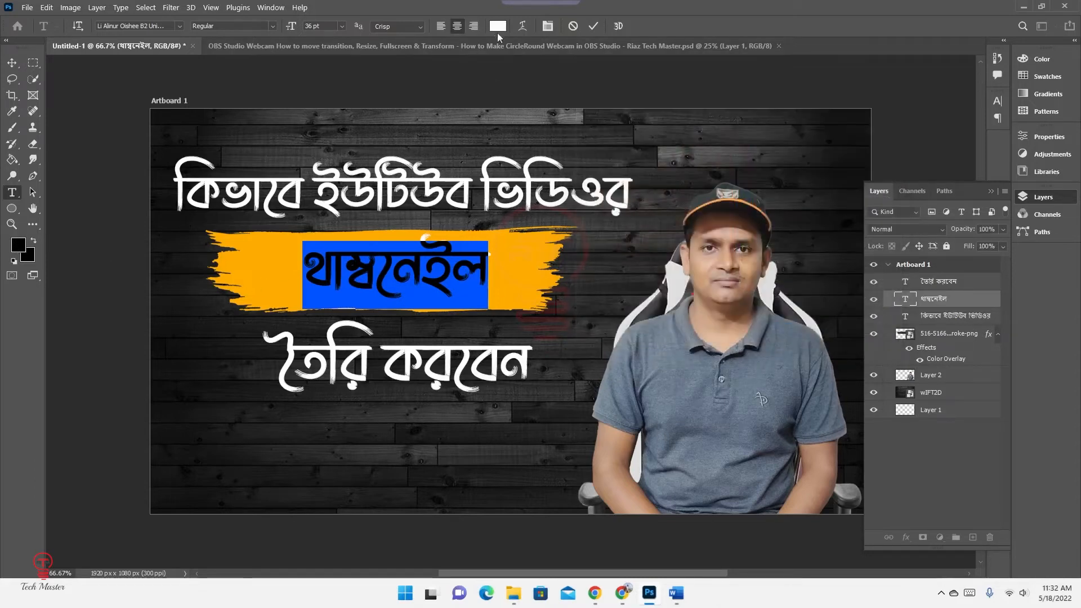
{"action": "left_click", "coordinate": [497, 26]}
{"action": "left_click_drag", "start_coordinate": [645, 190], "coordinate": [736, 304]}
{"action": "left_click", "coordinate": [858, 135]}
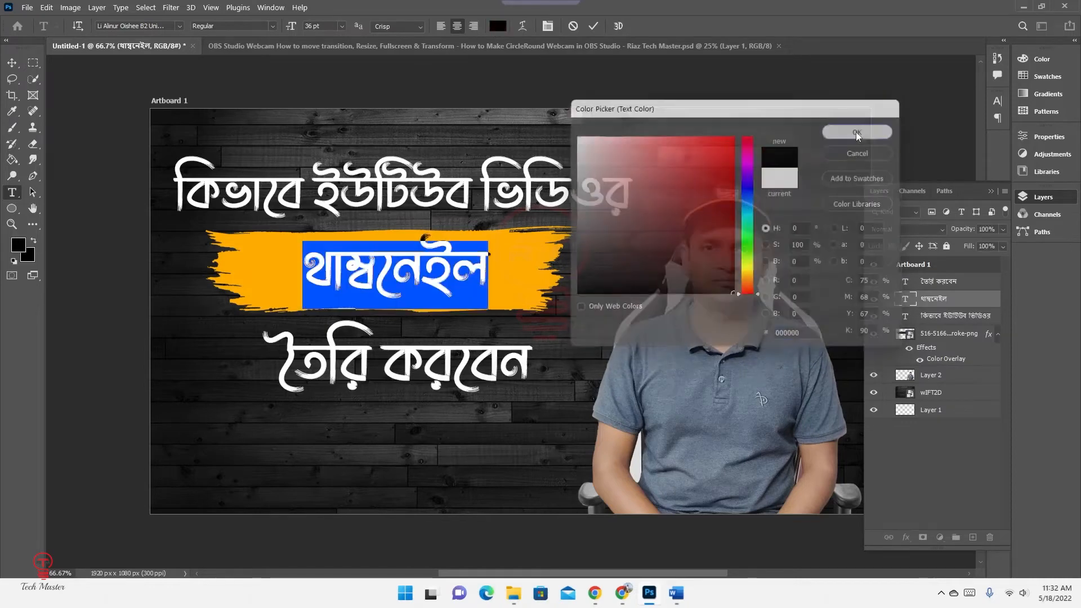
{"action": "left_click", "coordinate": [11, 63]}
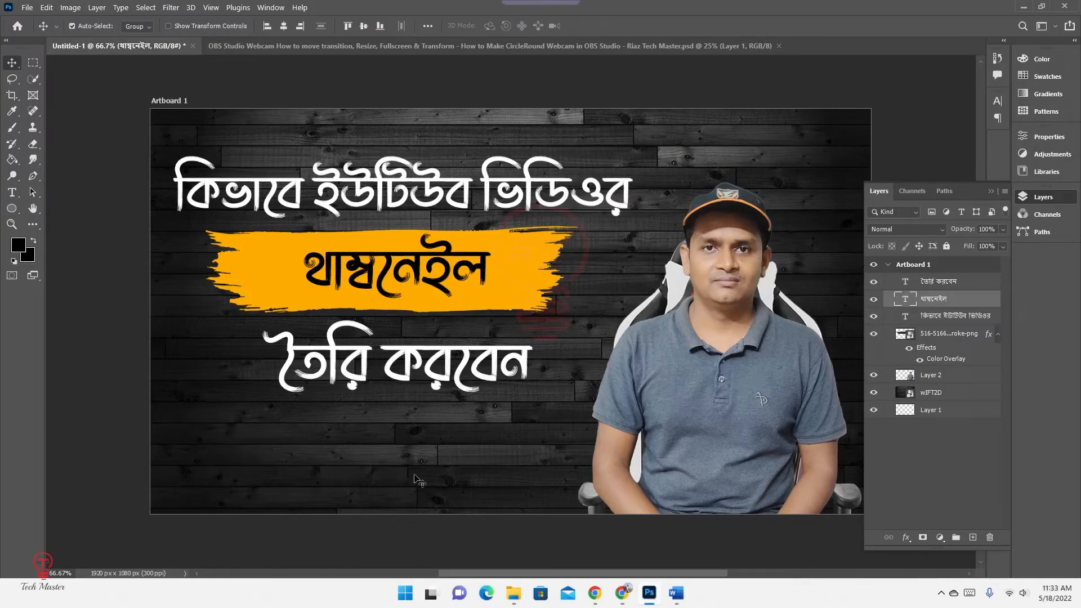
Place the paper-plane image 1 (14).png from the Shape folder in Downloads, scaled down beneath the third title line beside the photo
{"action": "mouse_move", "coordinate": [508, 606]}
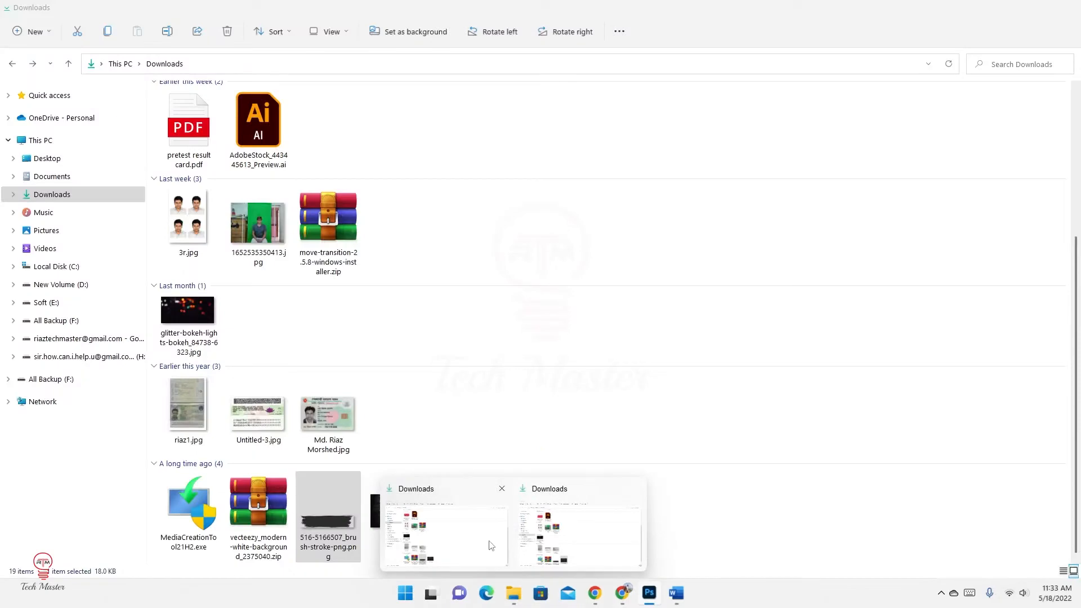
{"action": "left_click", "coordinate": [491, 544]}
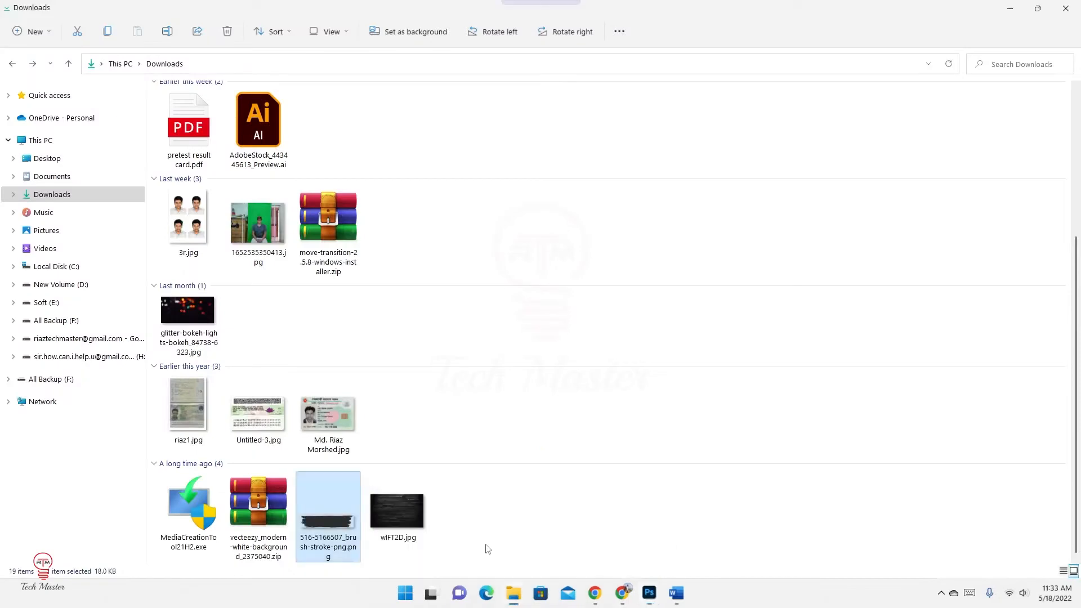
{"action": "scroll", "coordinate": [363, 330], "scroll_direction": "up", "scroll_amount": 4}
{"action": "double_click", "coordinate": [397, 136]}
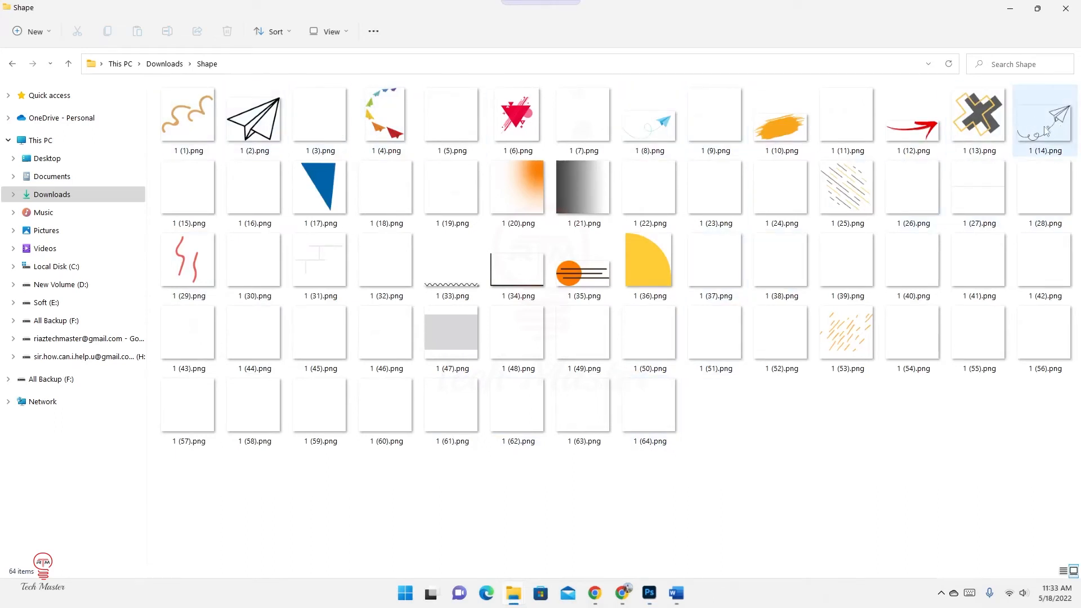
{"action": "left_click_drag", "start_coordinate": [1024, 137], "coordinate": [398, 430]}
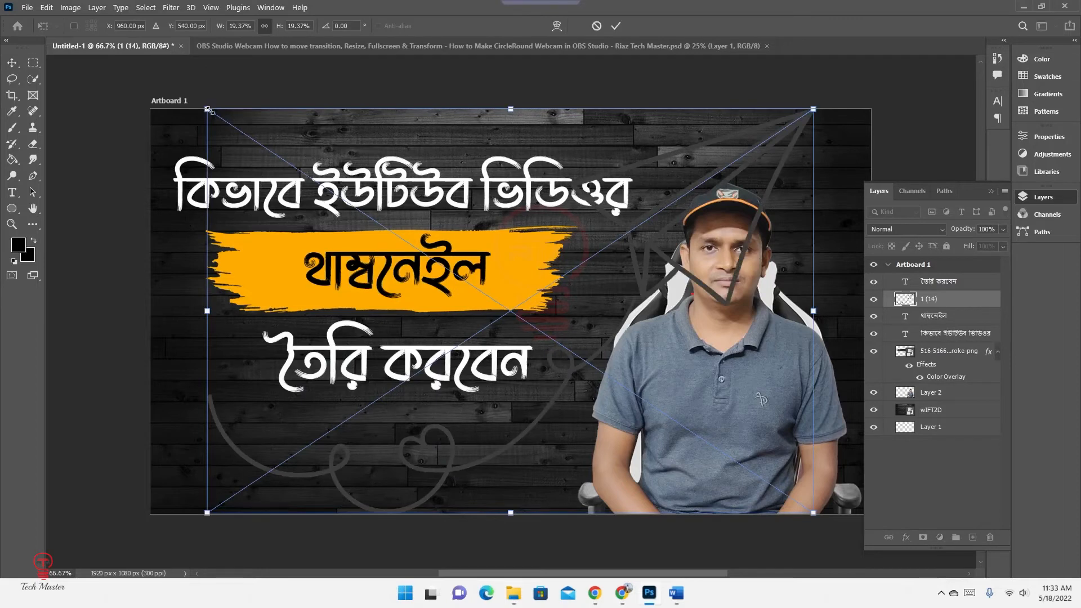
{"action": "left_click_drag", "start_coordinate": [208, 110], "coordinate": [628, 399]}
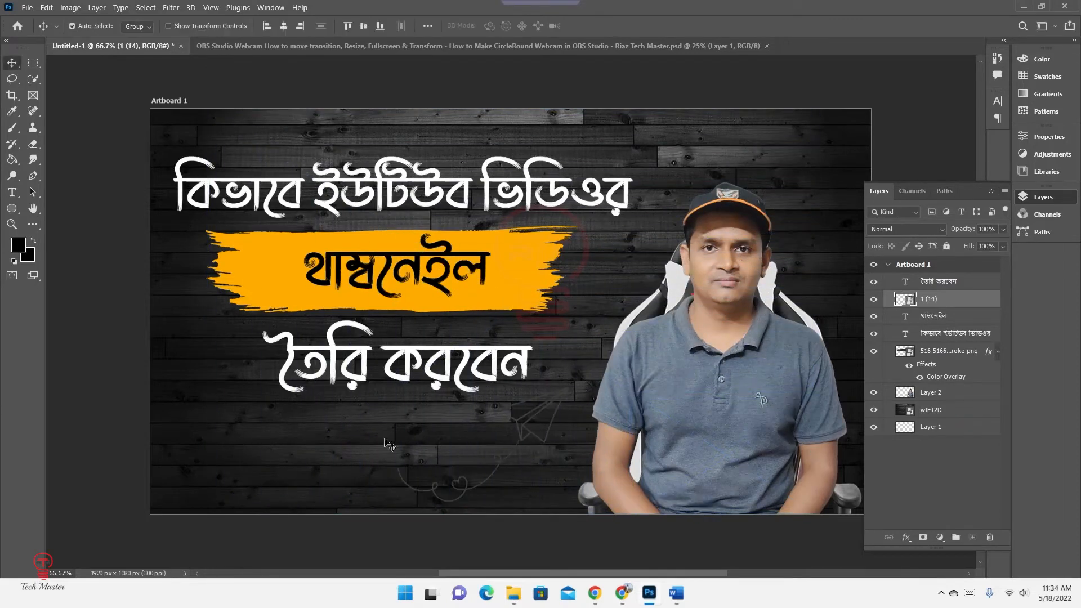
Apply an orange Color Overlay at 100% opacity to the paper-plane layer 1 (14)
{"action": "left_click", "coordinate": [907, 538]}
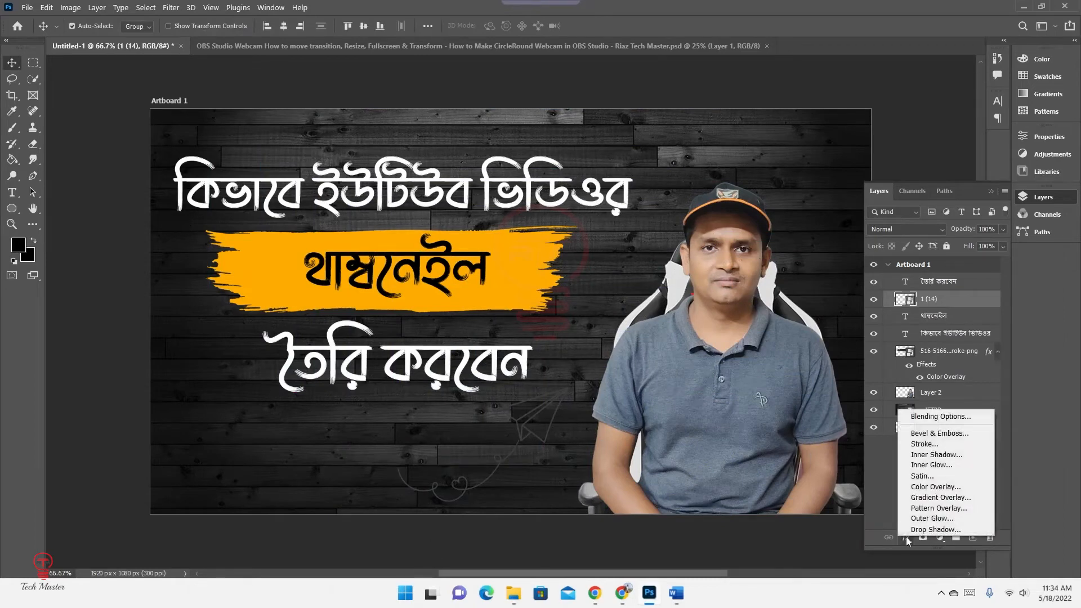
{"action": "left_click", "coordinate": [953, 488]}
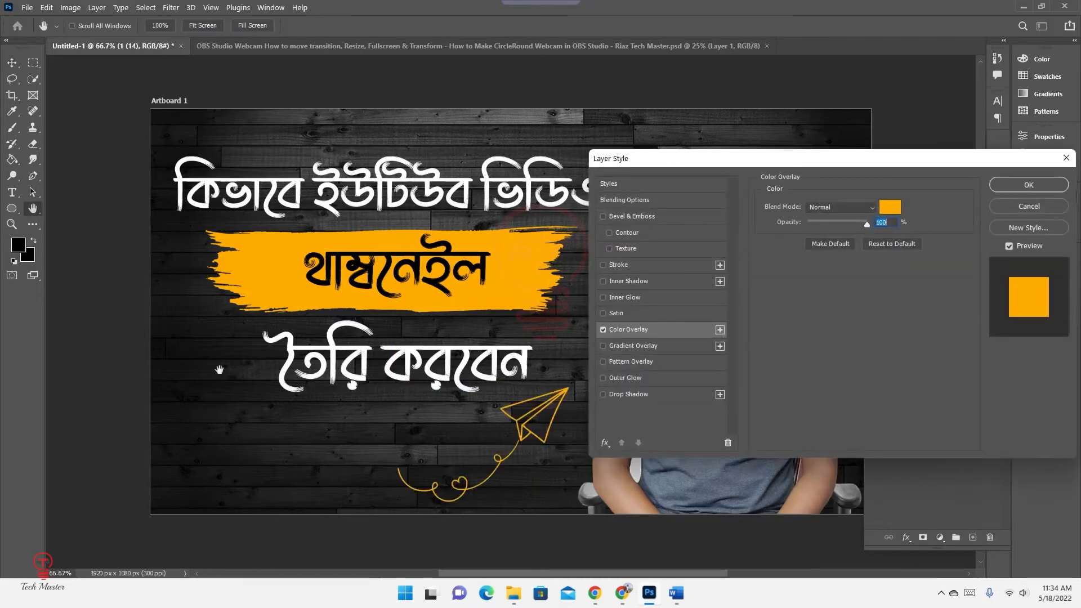
{"action": "left_click", "coordinate": [1028, 185]}
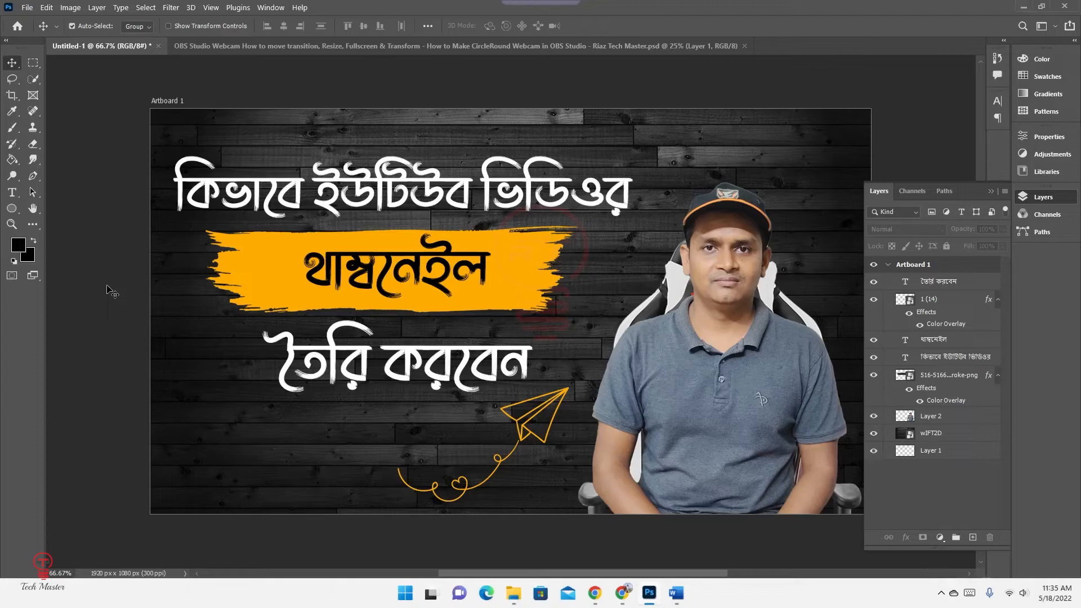
Save the document to the Desktop in Photoshop format as thumbnail1
{"action": "left_click", "coordinate": [28, 8]}
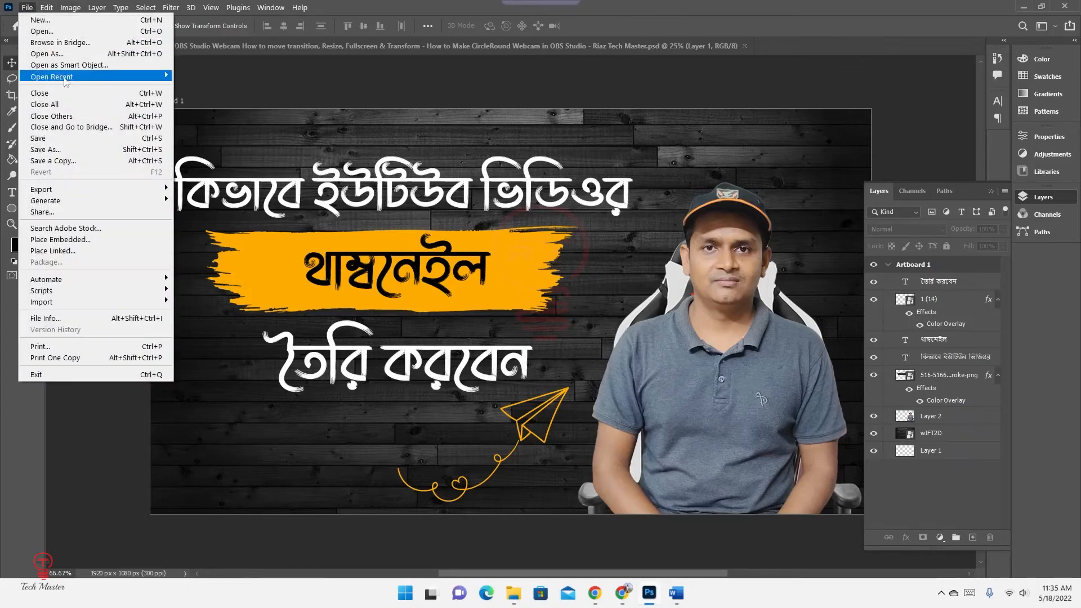
{"action": "left_click", "coordinate": [71, 138]}
{"action": "type", "text": "thumbnail"}
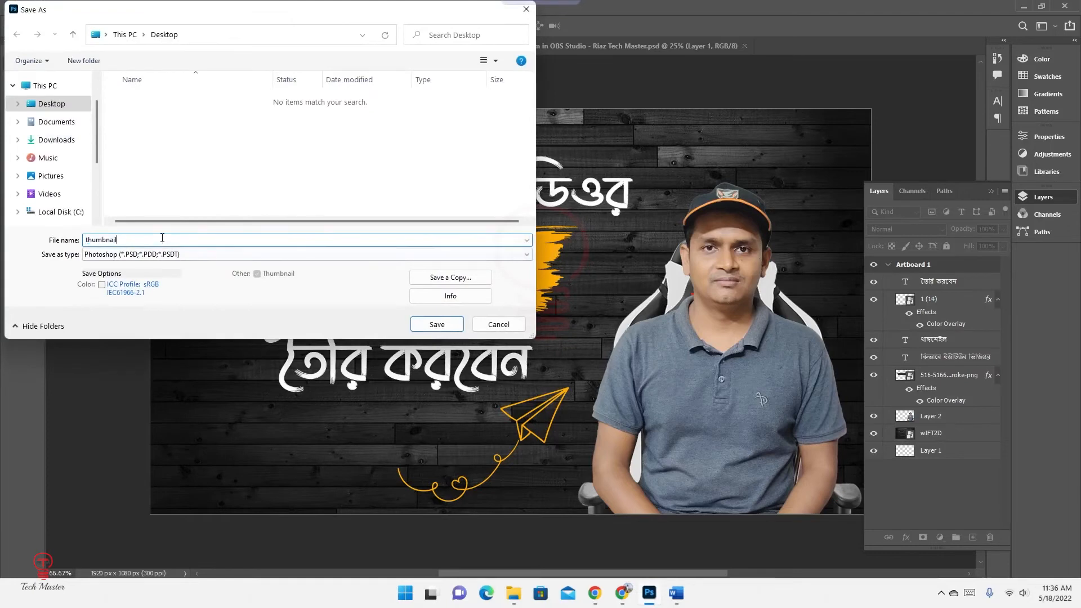
{"action": "type", "text": "1"}
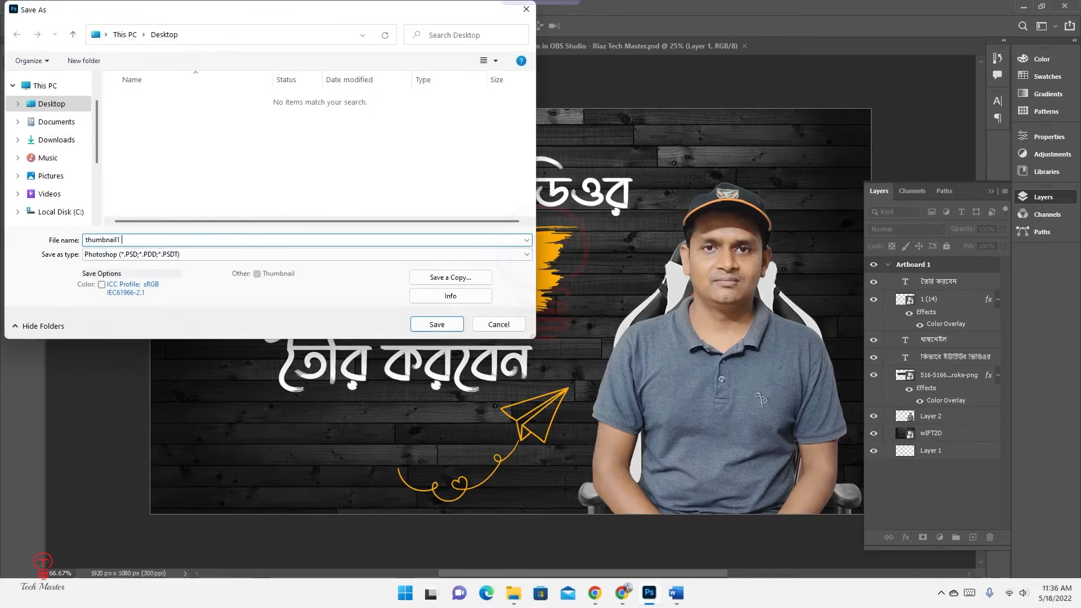
{"action": "key", "text": "Return"}
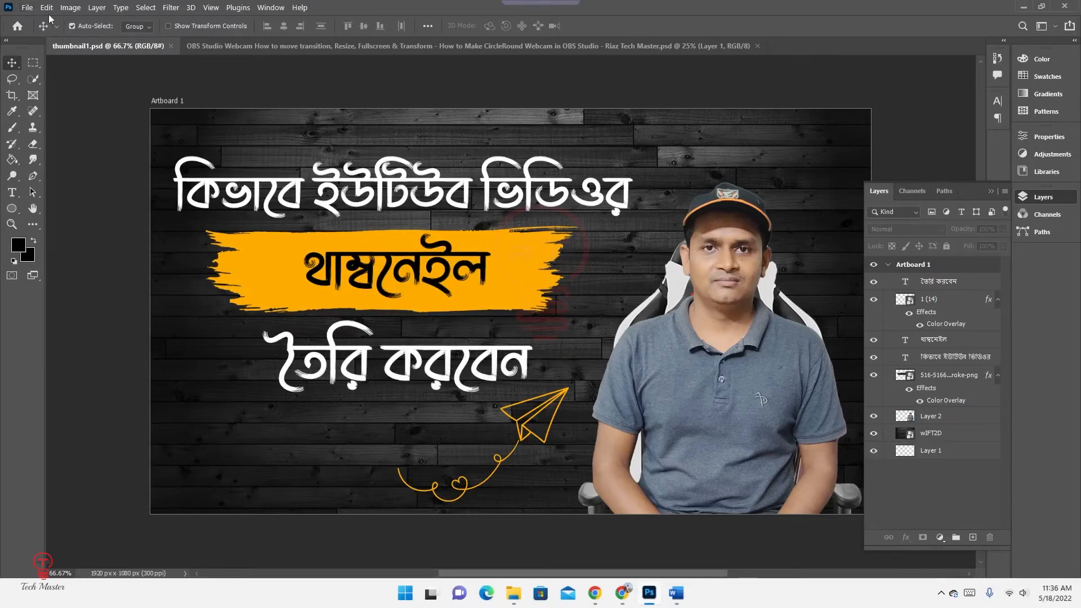
Save the document again to the Desktop under the new name thumbnail2.psd, with Maximize Compatibility on
{"action": "left_click", "coordinate": [27, 7]}
{"action": "left_click", "coordinate": [67, 161]}
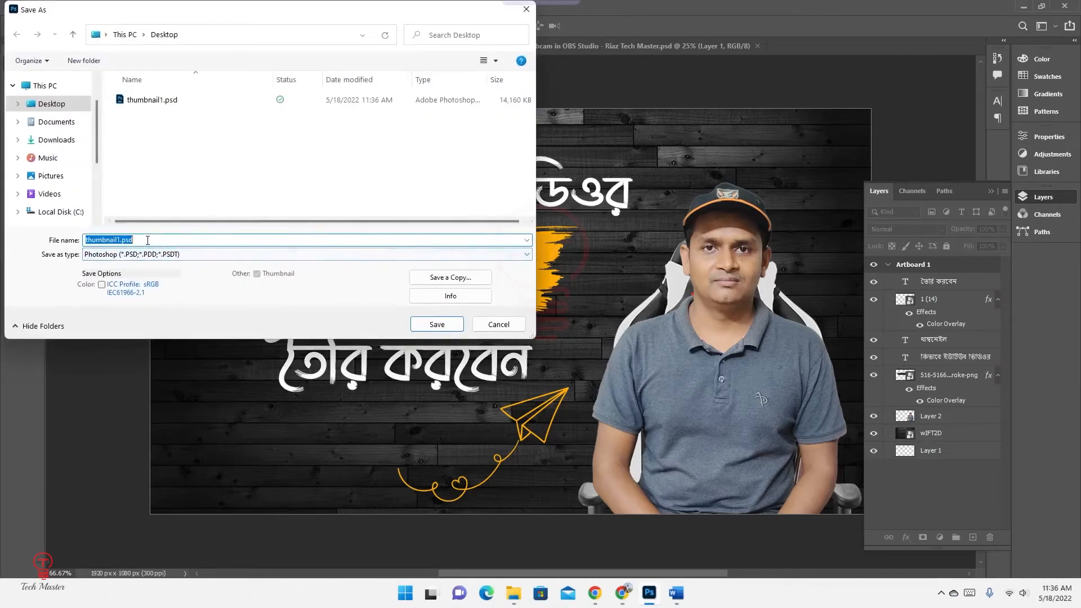
{"action": "left_click", "coordinate": [203, 236]}
{"action": "key", "text": "BackSpace"}
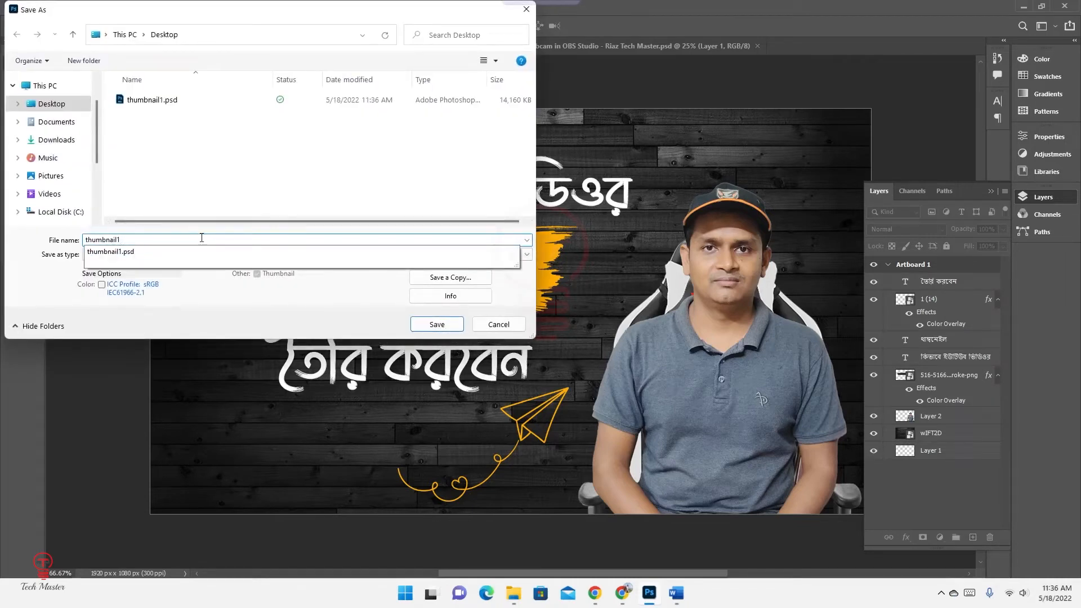
{"action": "type", "text": "1"}
{"action": "key", "text": "Return"}
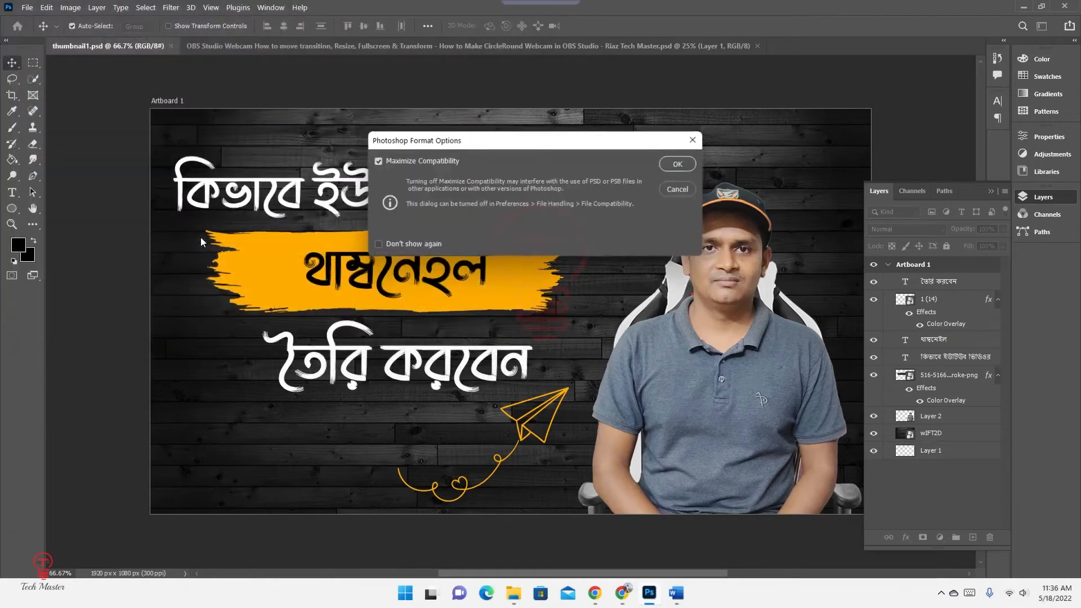
{"action": "left_click", "coordinate": [678, 164]}
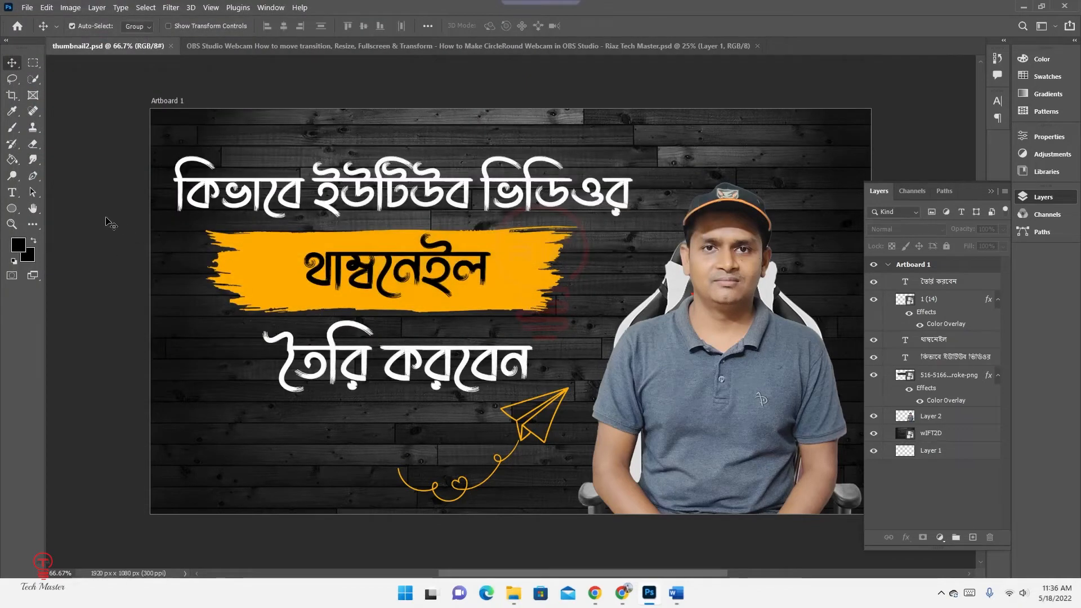
Delete the wood background layer wIFT2D from the artboard
{"action": "left_click", "coordinate": [205, 403]}
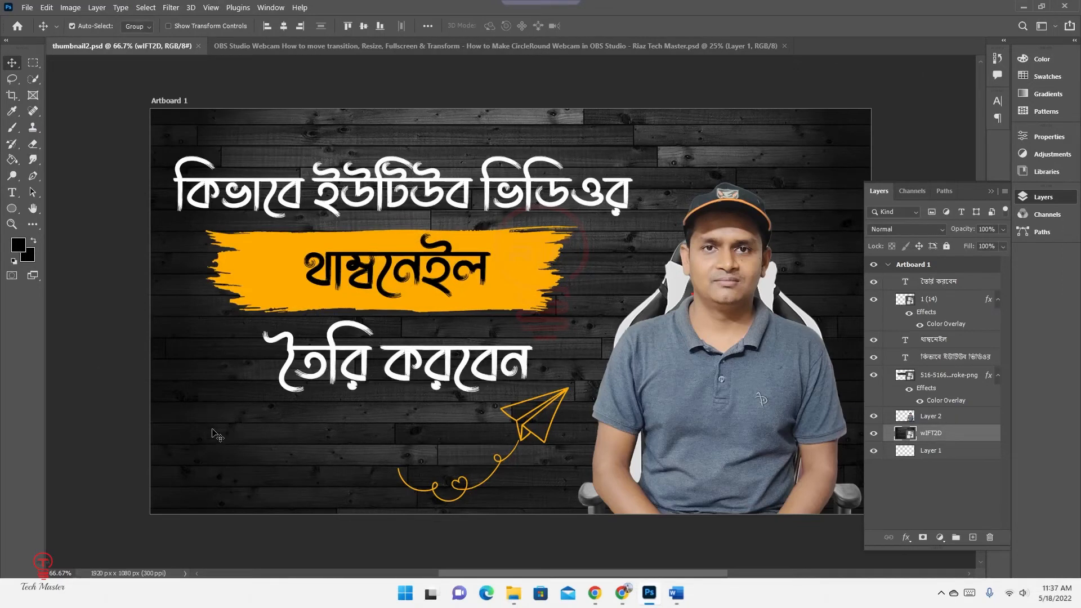
{"action": "key", "text": "Delete"}
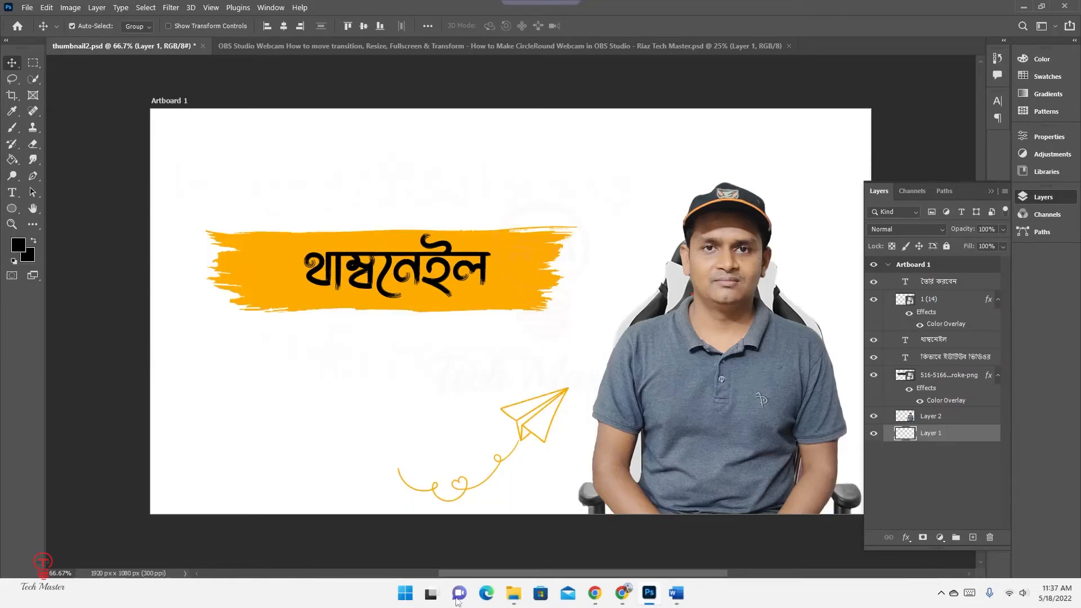
{"action": "left_click", "coordinate": [92, 298]}
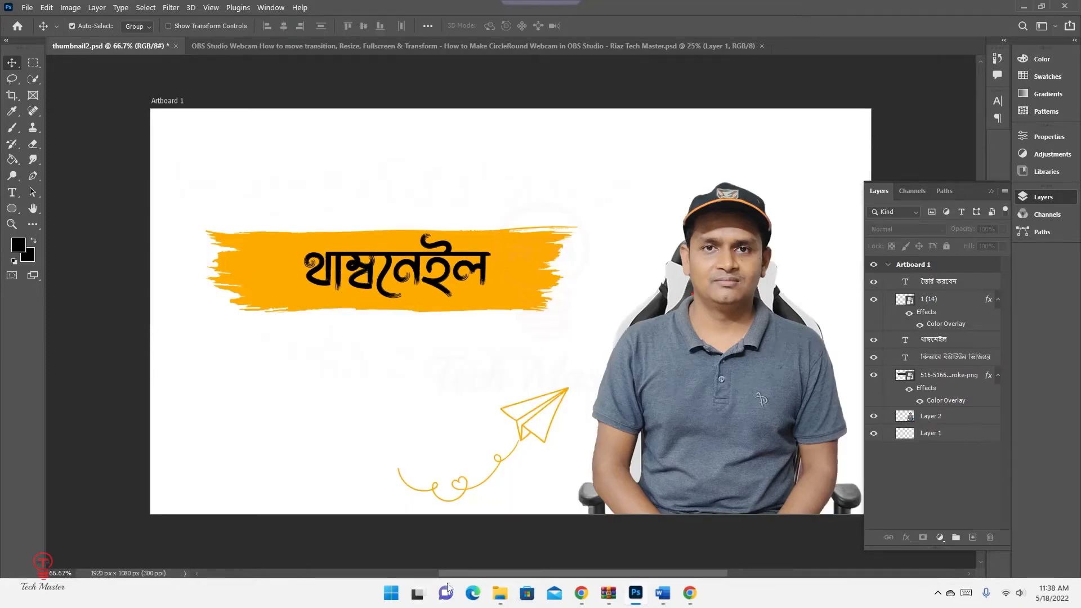
Place VecteezyWhite-Background-02RD0421-rev-01 from Downloads directly beneath Layer 2 and enlarge it to cover the whole artboard
{"action": "left_click", "coordinate": [501, 594]}
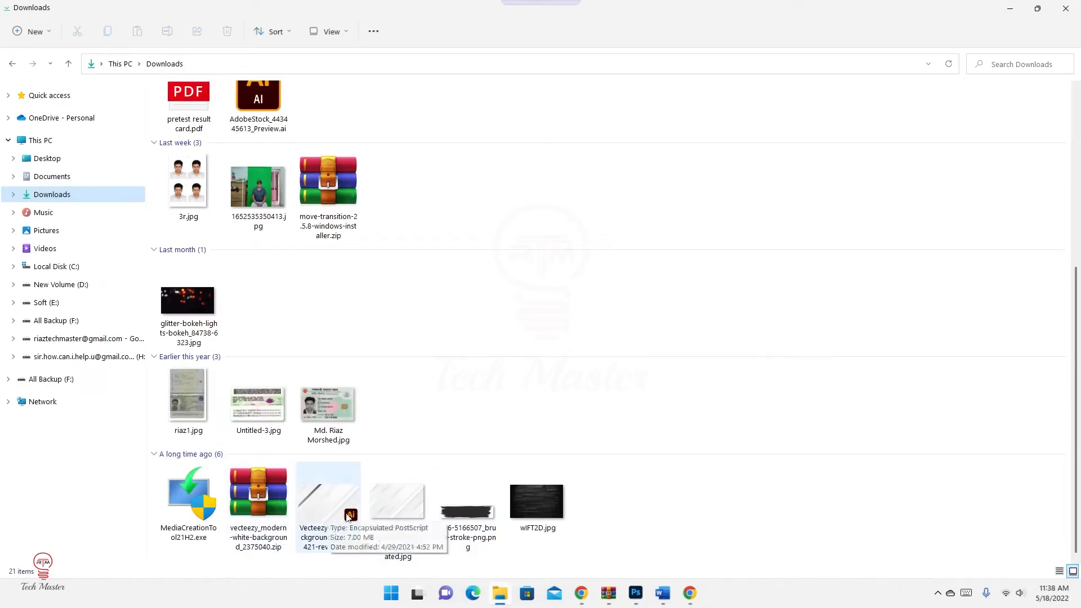
{"action": "left_click_drag", "start_coordinate": [329, 515], "coordinate": [601, 304]}
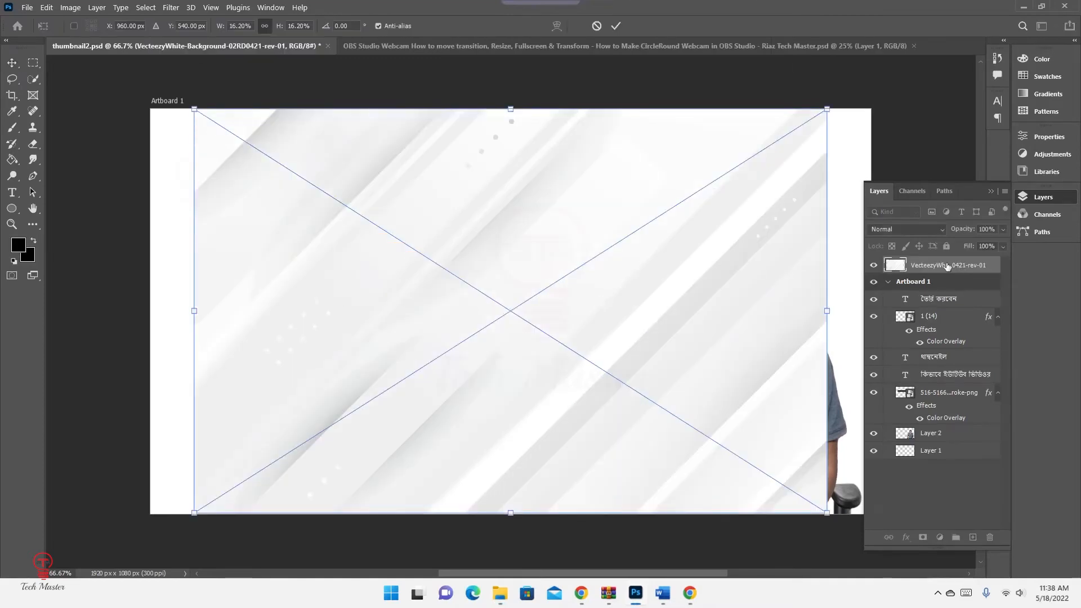
{"action": "left_click_drag", "start_coordinate": [948, 266], "coordinate": [959, 442]}
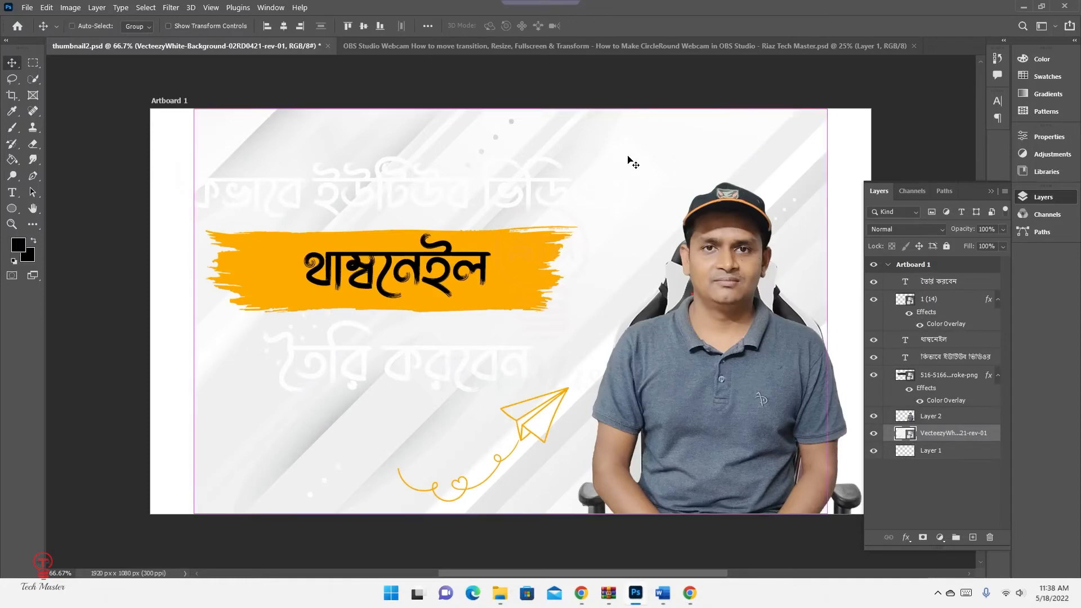
{"action": "key", "text": "ctrl+t"}
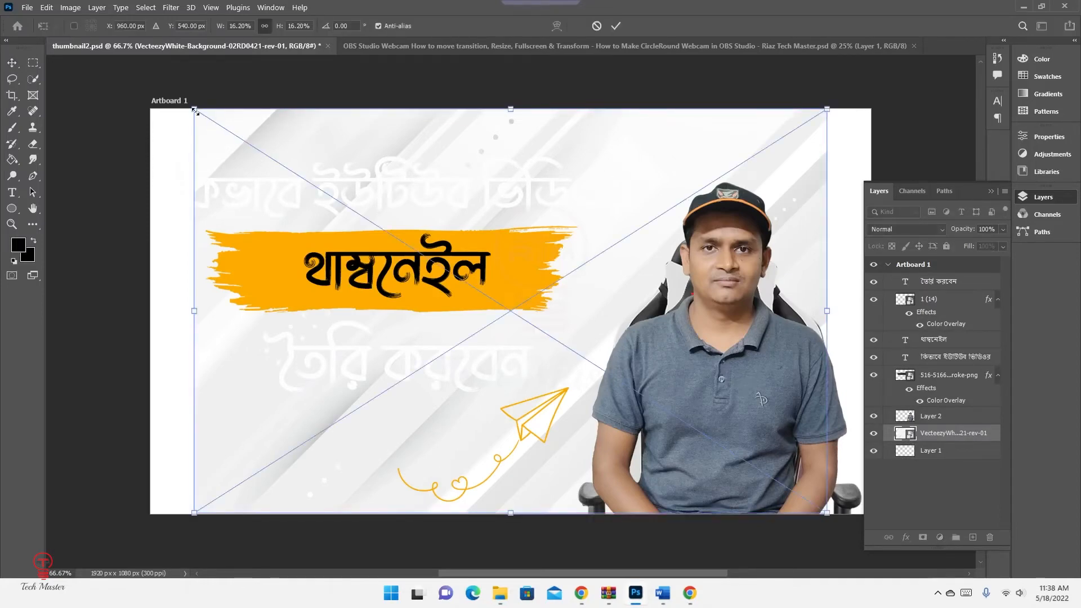
{"action": "left_click_drag", "start_coordinate": [194, 110], "coordinate": [147, 78]}
{"action": "key", "text": "Return"}
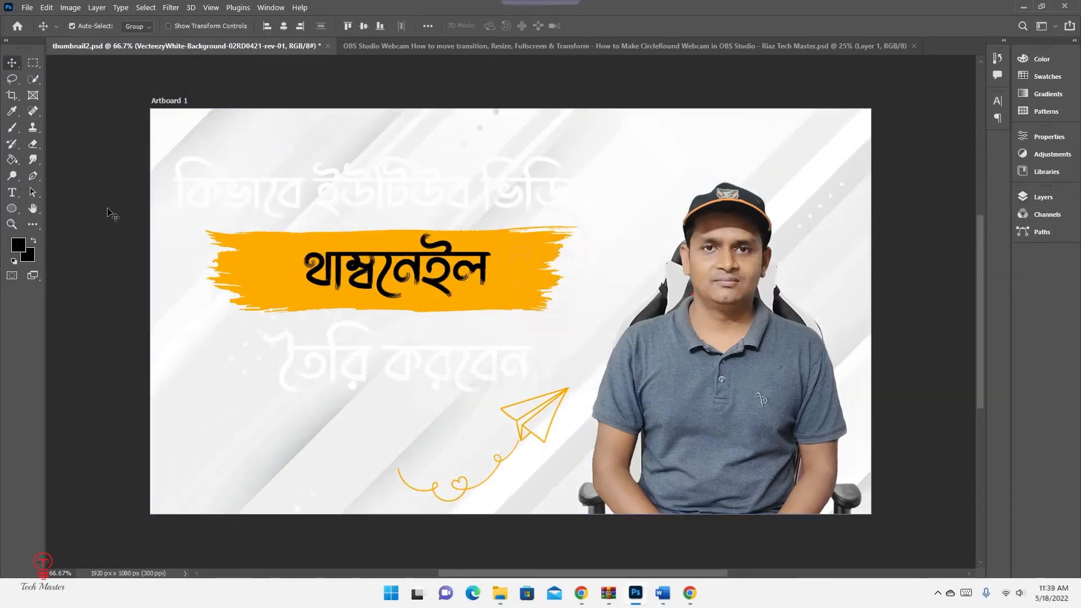
Change the text color of the top title line কিভাবে ইউটিউব ভিডিওর to black (000000)
{"action": "double_click", "coordinate": [396, 189]}
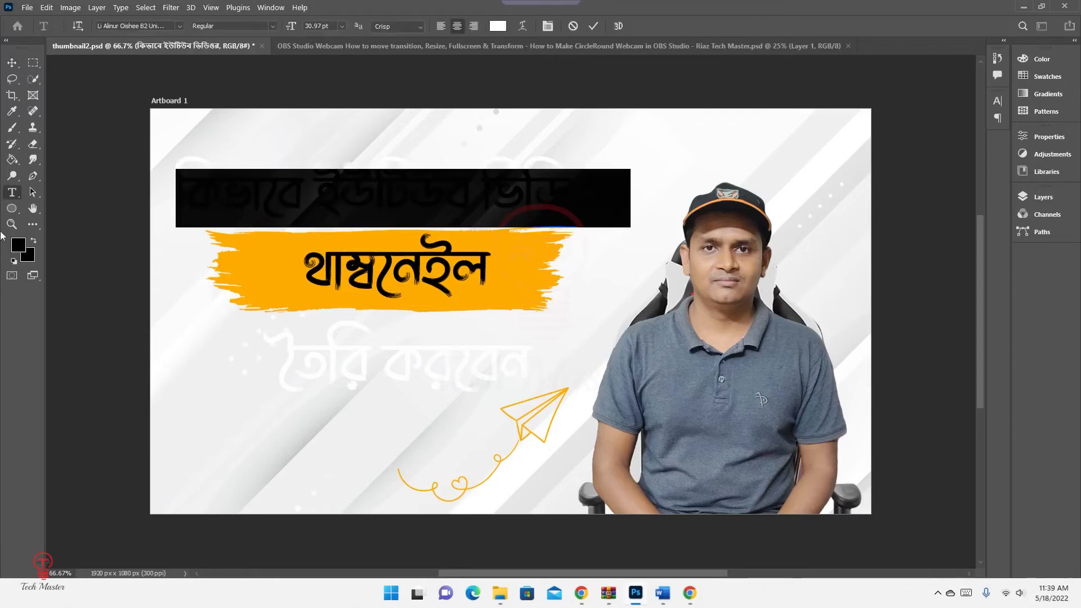
{"action": "left_click", "coordinate": [498, 26]}
{"action": "type", "text": "ff0000"}
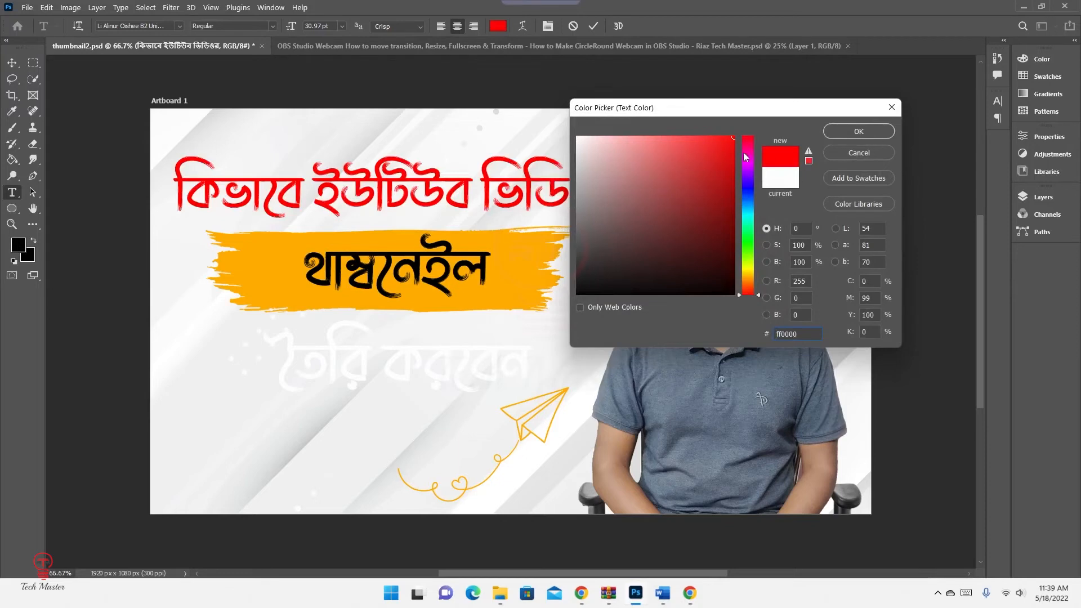
{"action": "mouse_move", "coordinate": [734, 140]}
{"action": "left_mouse_down"}
{"action": "mouse_move", "coordinate": [741, 271]}
{"action": "mouse_move", "coordinate": [749, 169]}
{"action": "mouse_move", "coordinate": [754, 175]}
{"action": "left_mouse_up"}
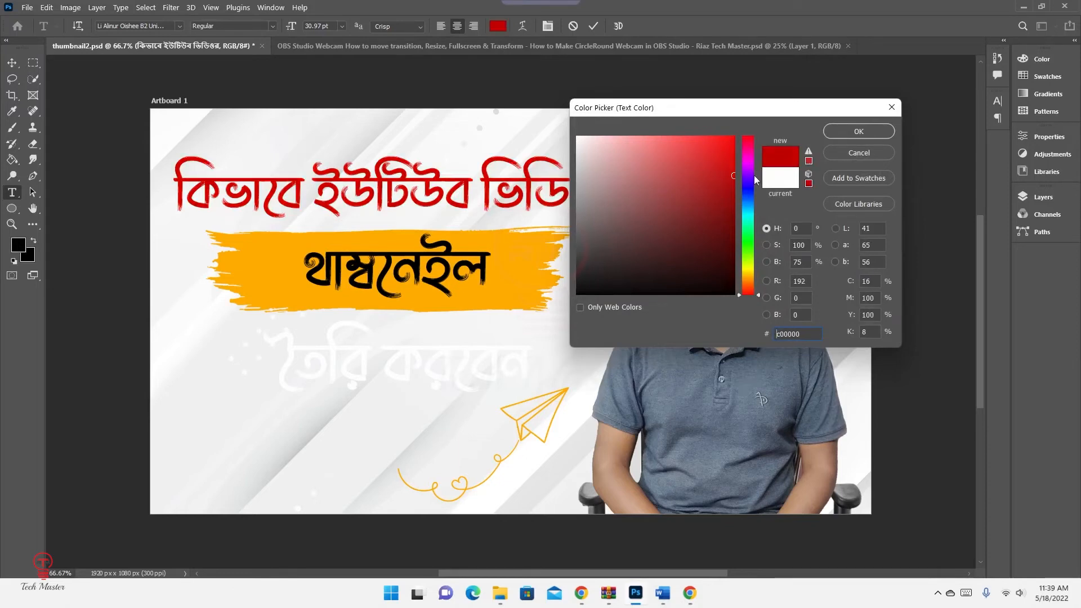
{"action": "left_click", "coordinate": [734, 294]}
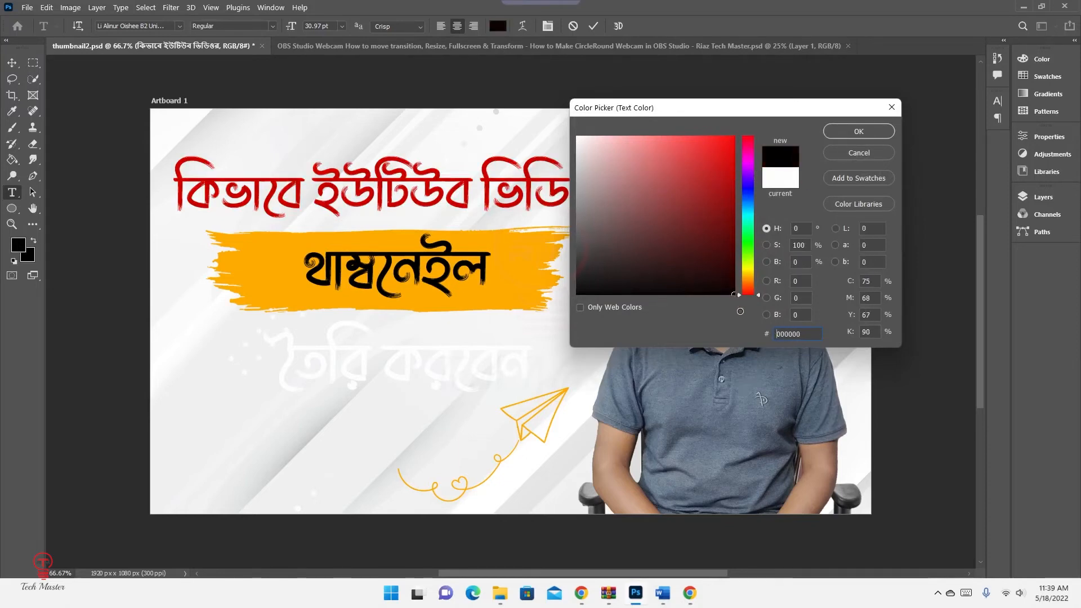
{"action": "left_click", "coordinate": [859, 131]}
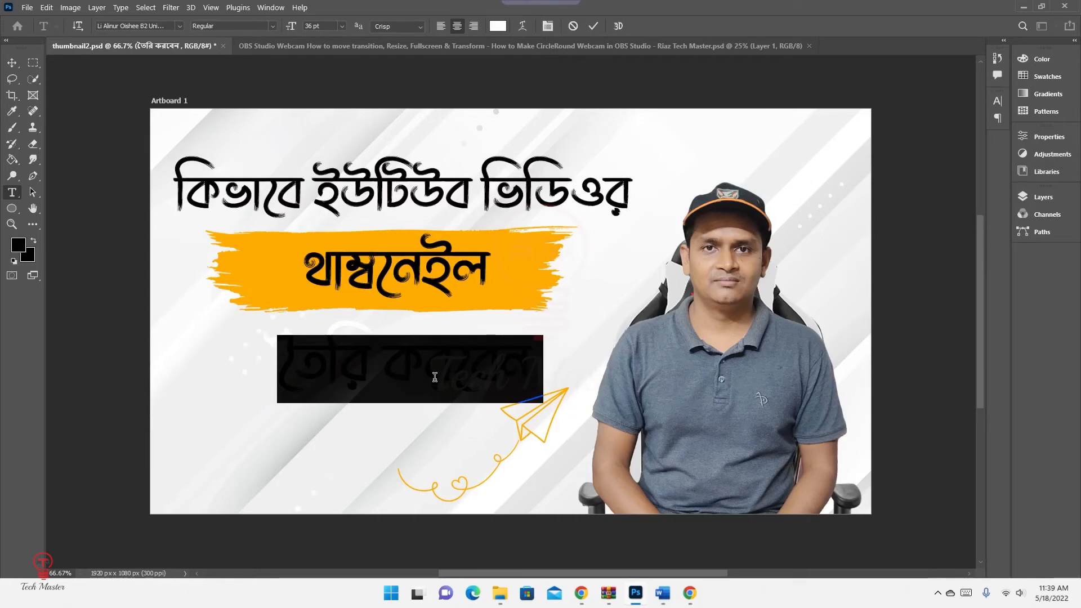
Change the text color of the bottom title line তৈরি করবেন to black (000000)
{"action": "left_click", "coordinate": [498, 26]}
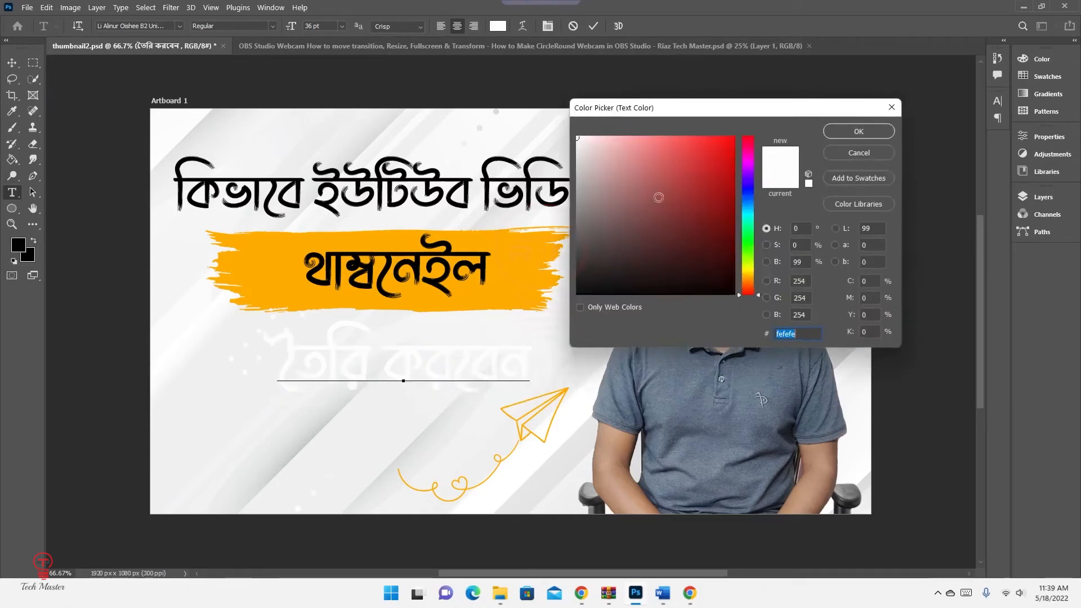
{"action": "type", "text": "000000"}
{"action": "key", "text": "Return"}
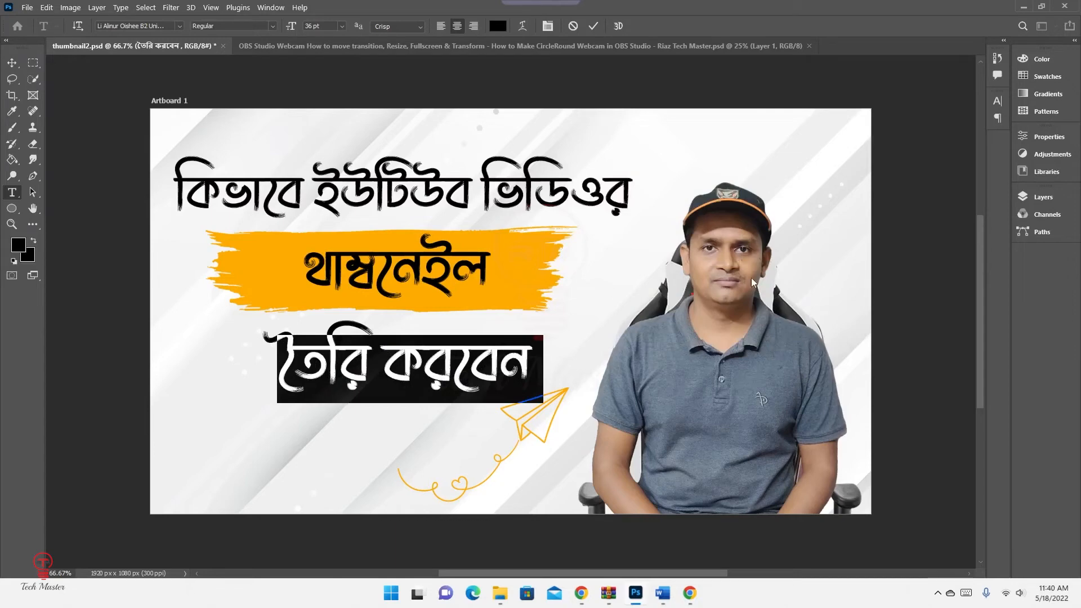
Change the brush-stroke layer's Color Overlay to red (ff1a1a) at 100% opacity
{"action": "left_click", "coordinate": [1060, 203]}
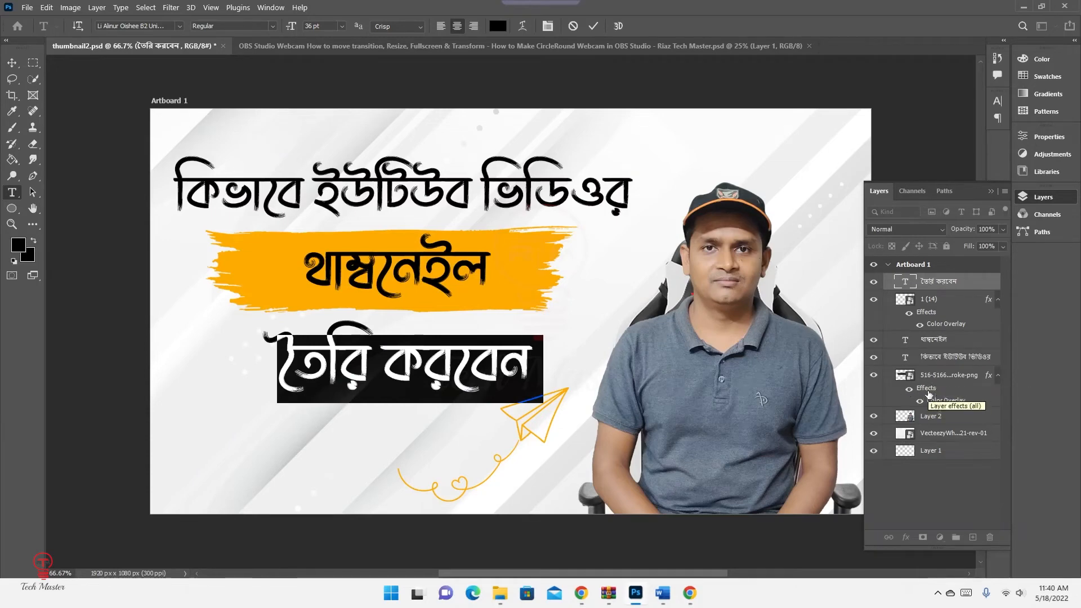
{"action": "double_click", "coordinate": [927, 389]}
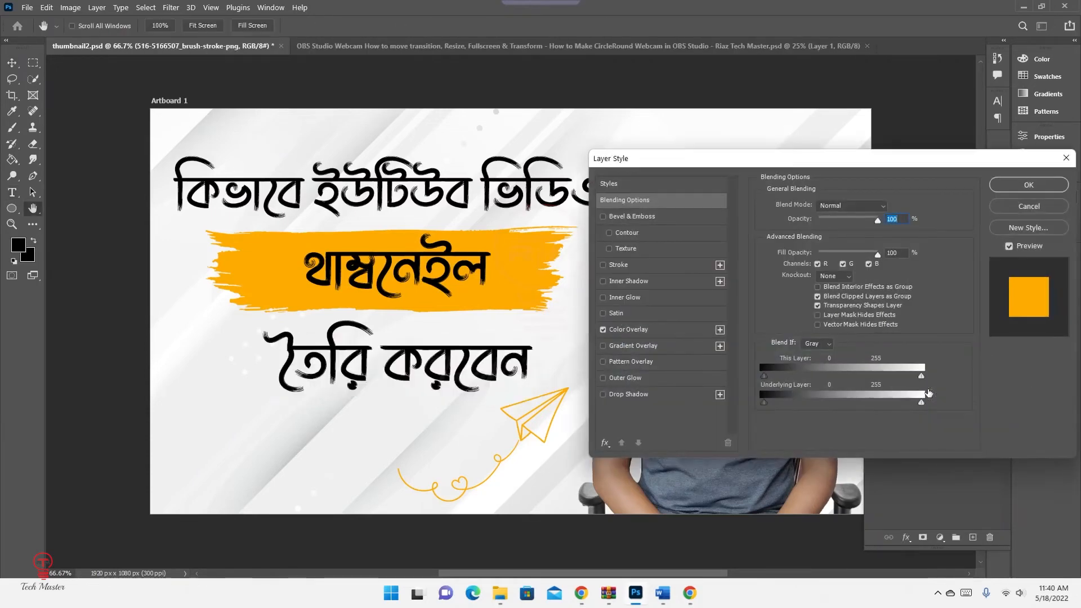
{"action": "left_click", "coordinate": [638, 334]}
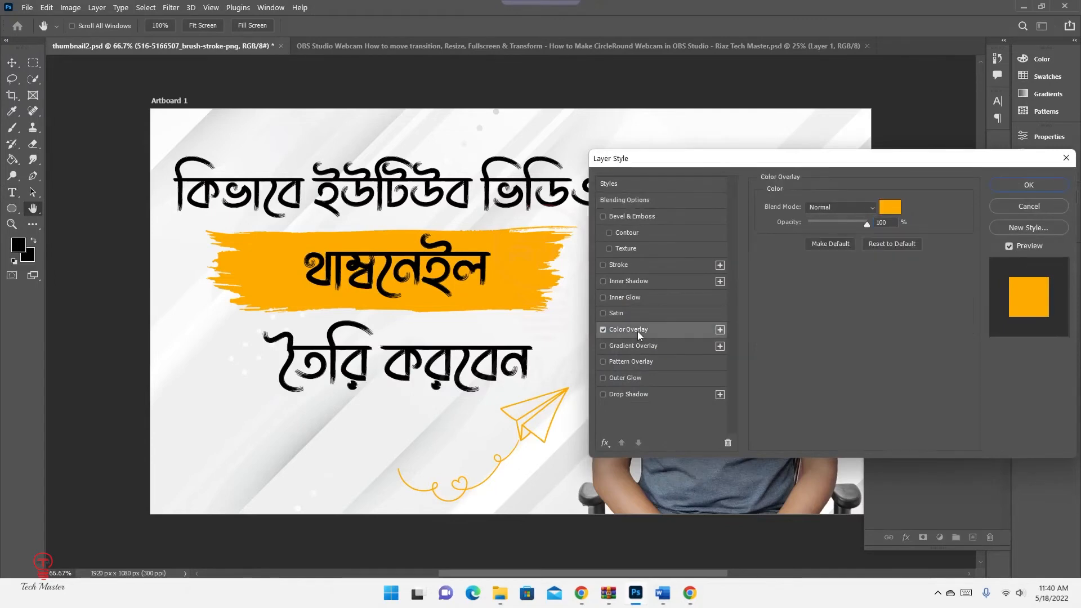
{"action": "left_click", "coordinate": [889, 208]}
{"action": "mouse_move", "coordinate": [748, 144]}
{"action": "left_mouse_down"}
{"action": "mouse_move", "coordinate": [748, 130]}
{"action": "mouse_move", "coordinate": [735, 167]}
{"action": "mouse_move", "coordinate": [718, 137]}
{"action": "left_mouse_up"}
{"action": "left_click", "coordinate": [735, 157]}
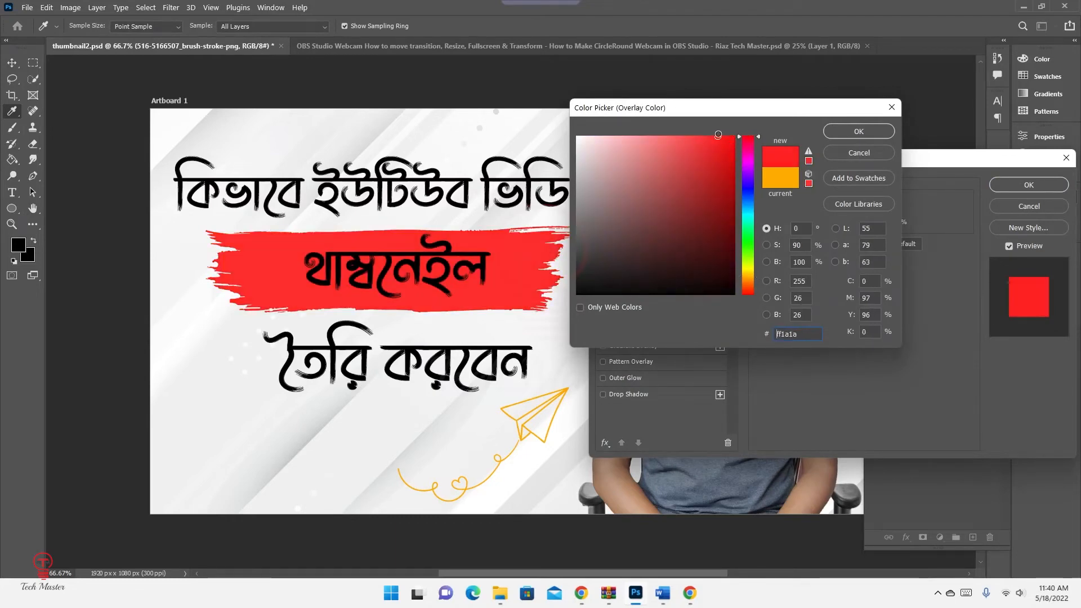
{"action": "left_click", "coordinate": [853, 134]}
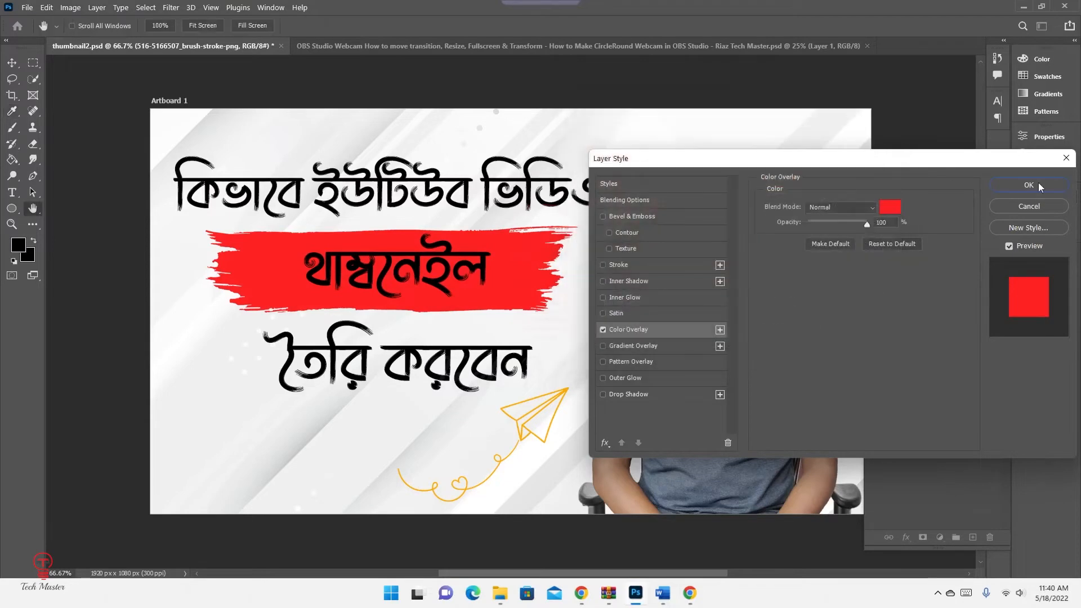
{"action": "left_click", "coordinate": [1028, 185]}
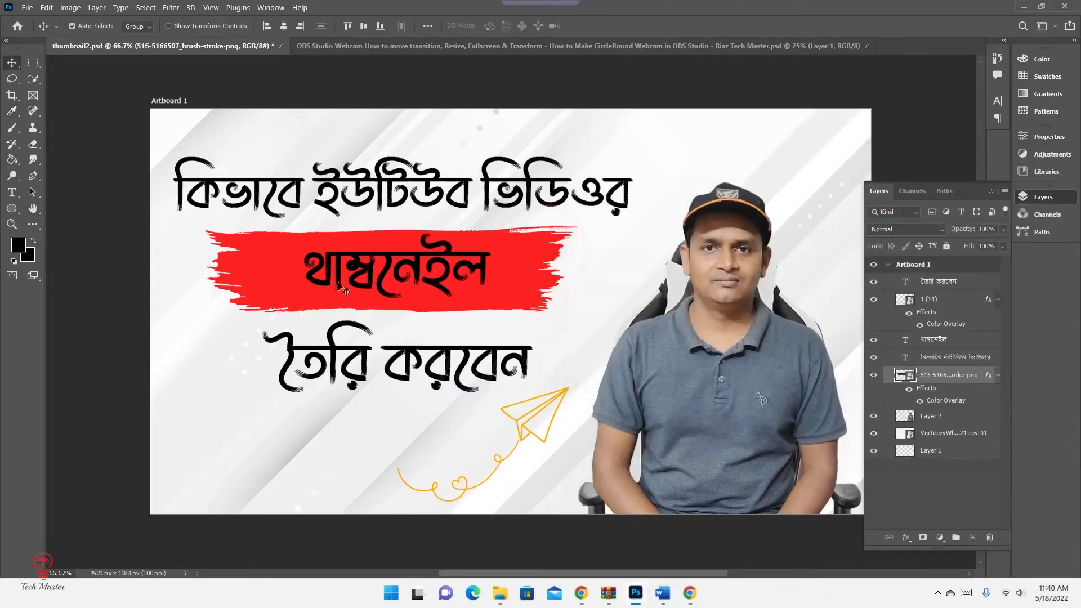
Change the text color of the word থাম্বনেইল on the brush stroke to white (ffffff)
{"action": "double_click", "coordinate": [440, 272]}
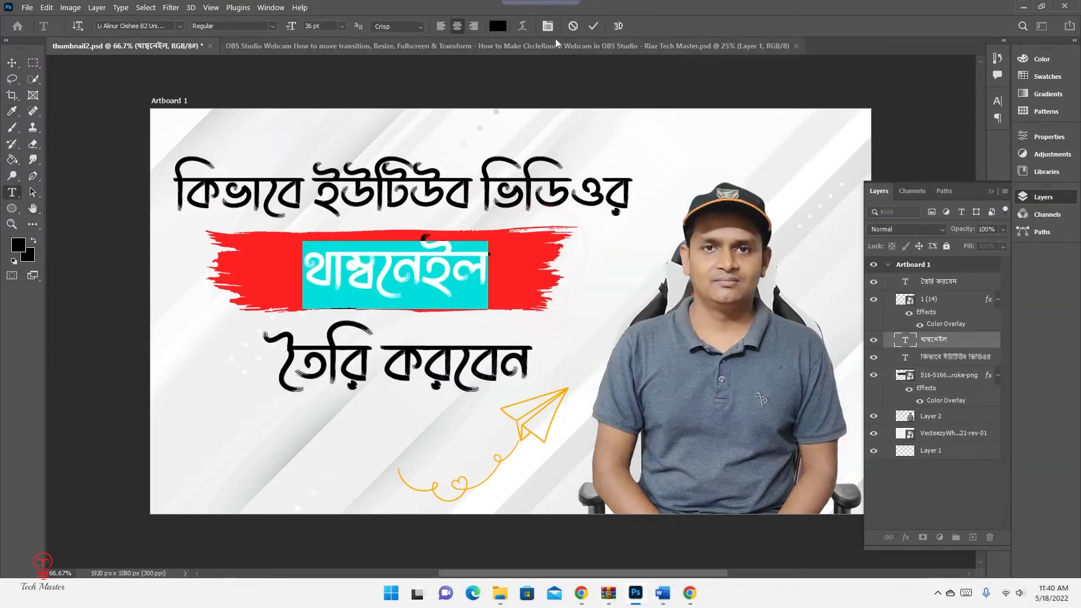
{"action": "left_click", "coordinate": [498, 26]}
{"action": "type", "text": "ffffff"}
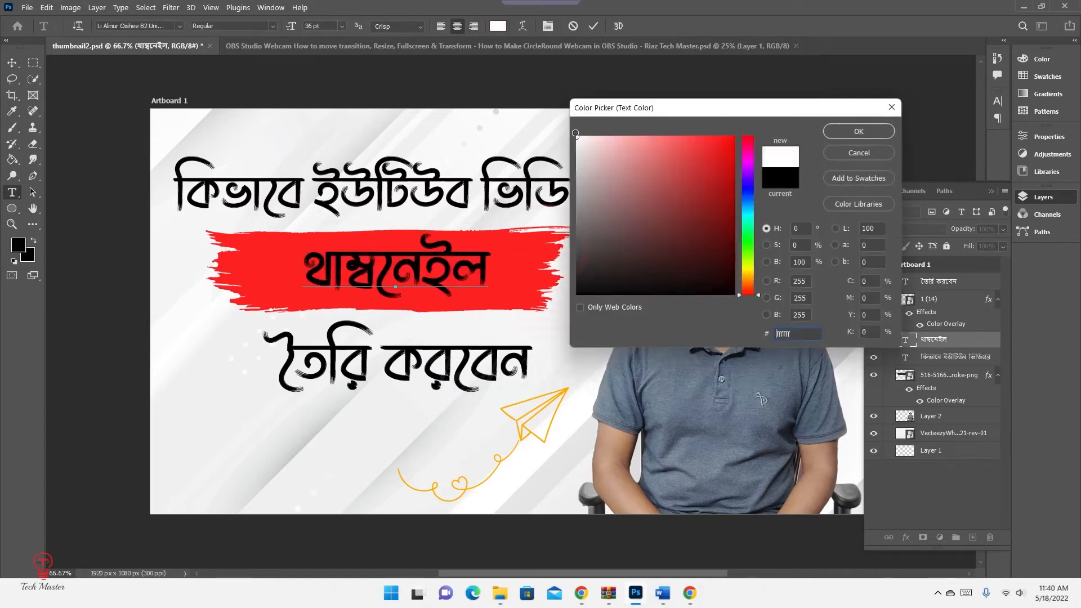
{"action": "left_click", "coordinate": [858, 131]}
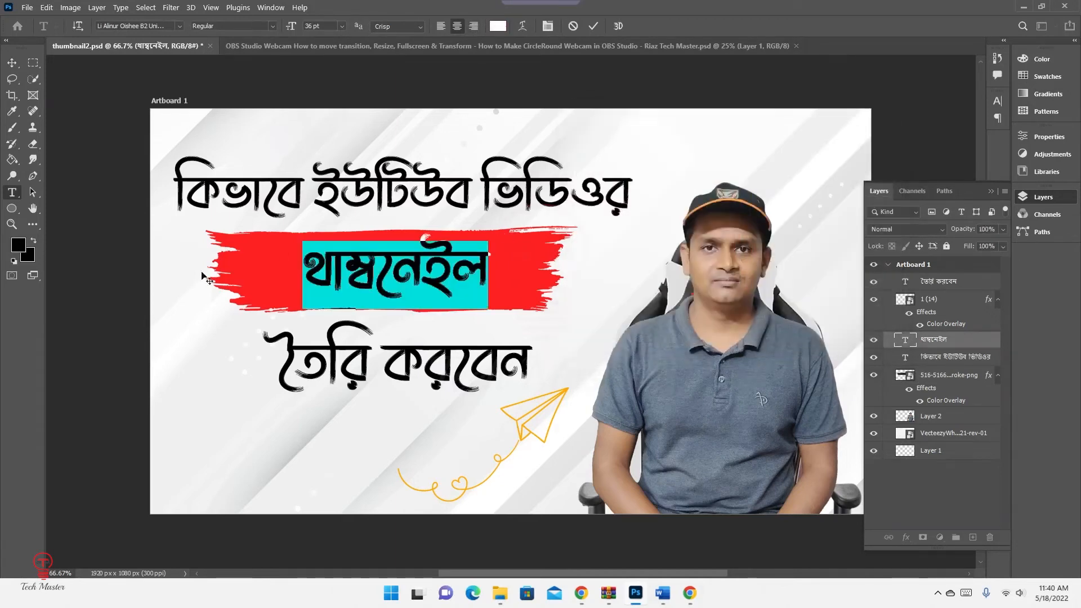
{"action": "left_click", "coordinate": [11, 62]}
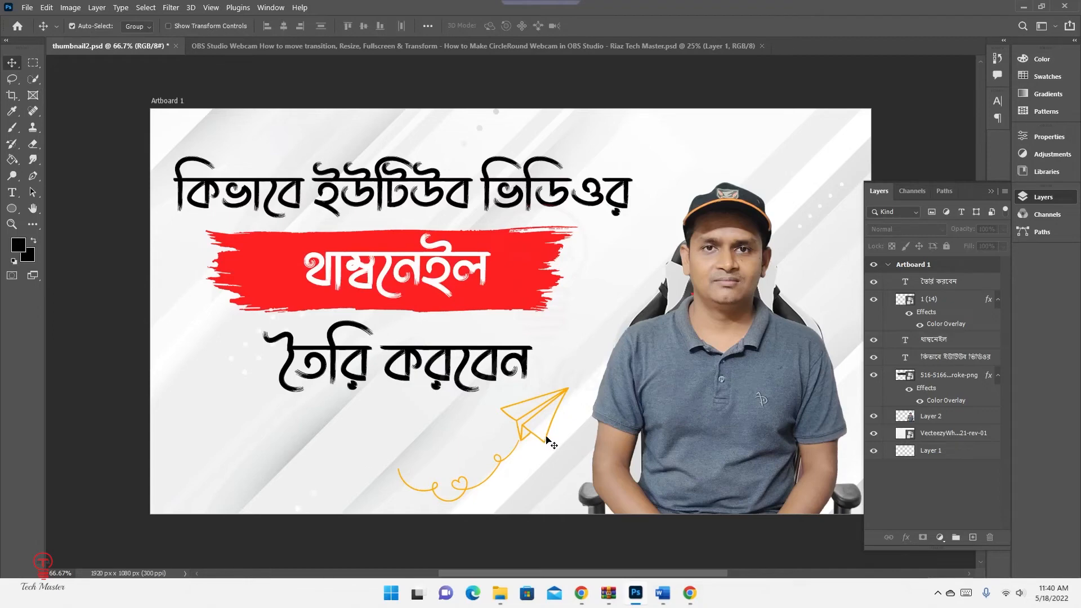
Hide the paper-plane layer 1 (14)
{"action": "left_click_drag", "start_coordinate": [547, 438], "coordinate": [549, 439]}
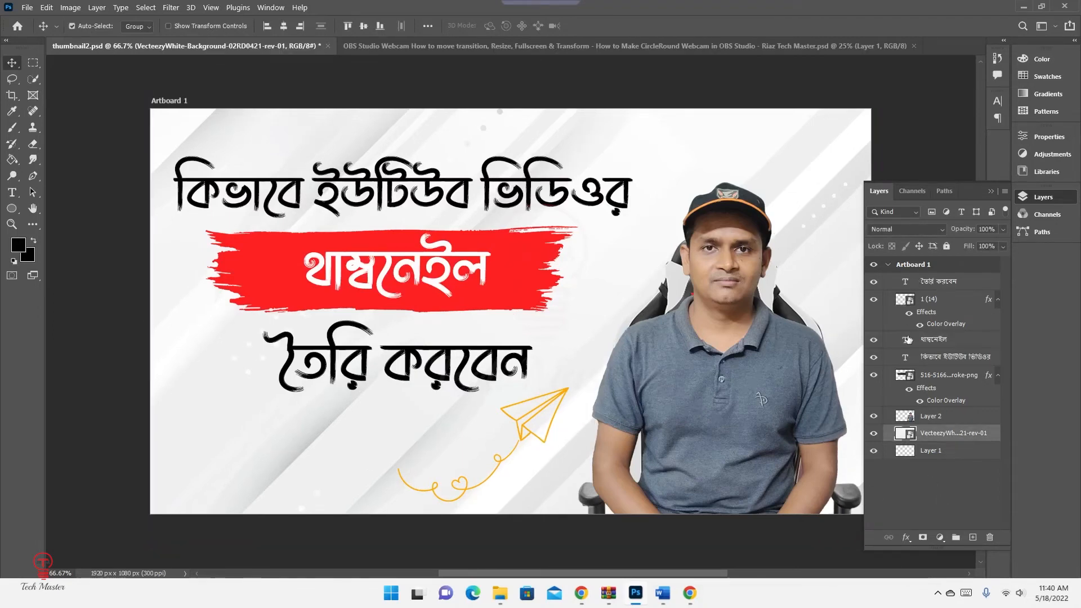
{"action": "left_click", "coordinate": [875, 302]}
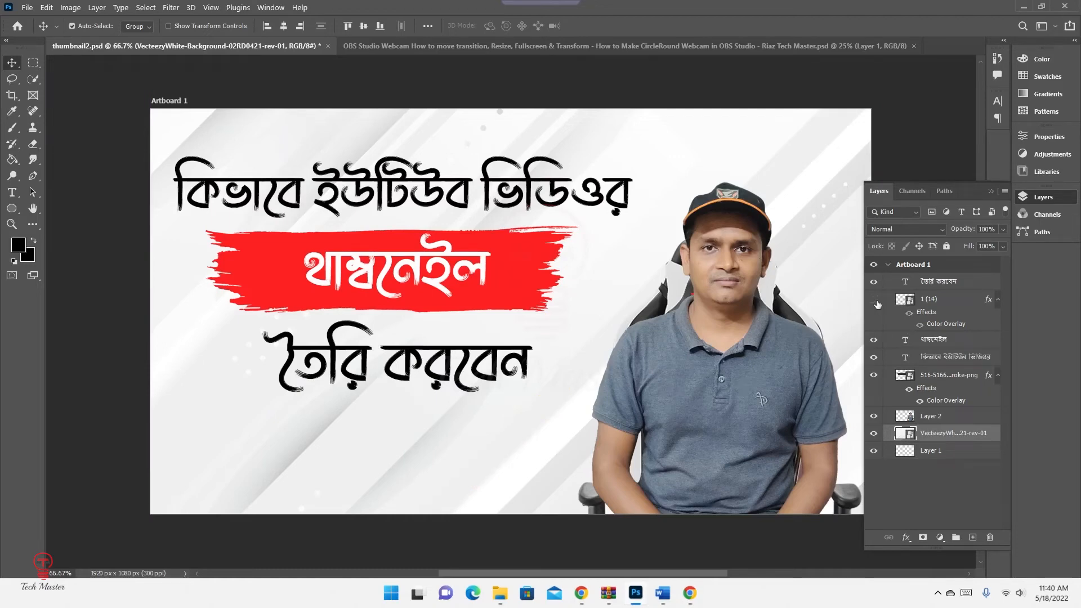
{"action": "left_click", "coordinate": [876, 303]}
{"action": "left_click", "coordinate": [874, 302]}
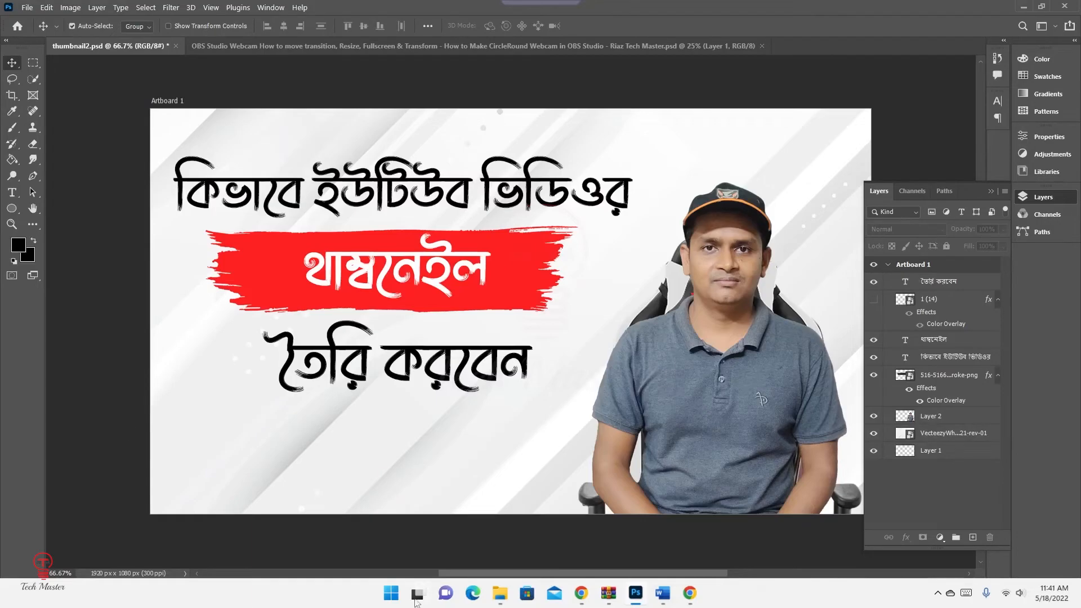
Place the triangle graphic 1 (6).png from the Downloads Shape folder and shrink it to a small accent centered below the title
{"action": "left_click", "coordinate": [501, 594]}
{"action": "scroll", "coordinate": [454, 316], "scroll_direction": "up", "scroll_amount": 10}
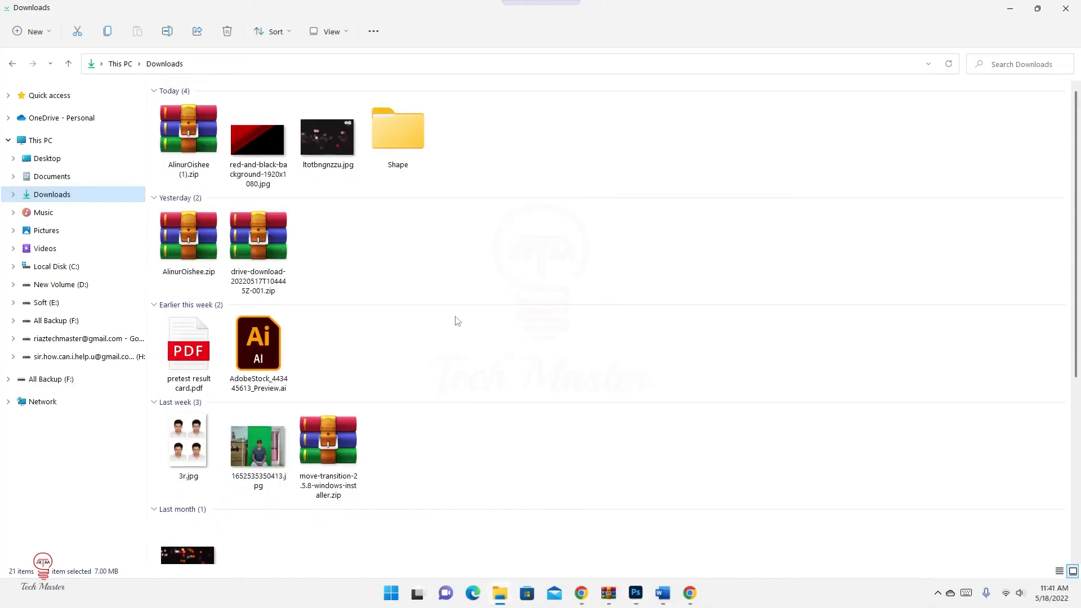
{"action": "double_click", "coordinate": [398, 138]}
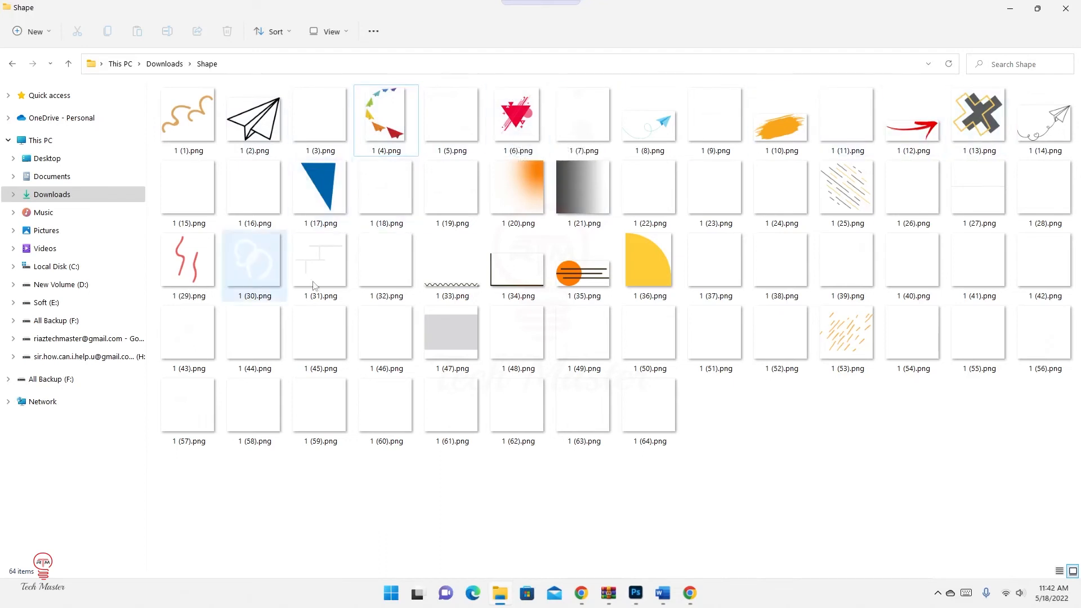
{"action": "left_click_drag", "start_coordinate": [517, 122], "coordinate": [305, 470]}
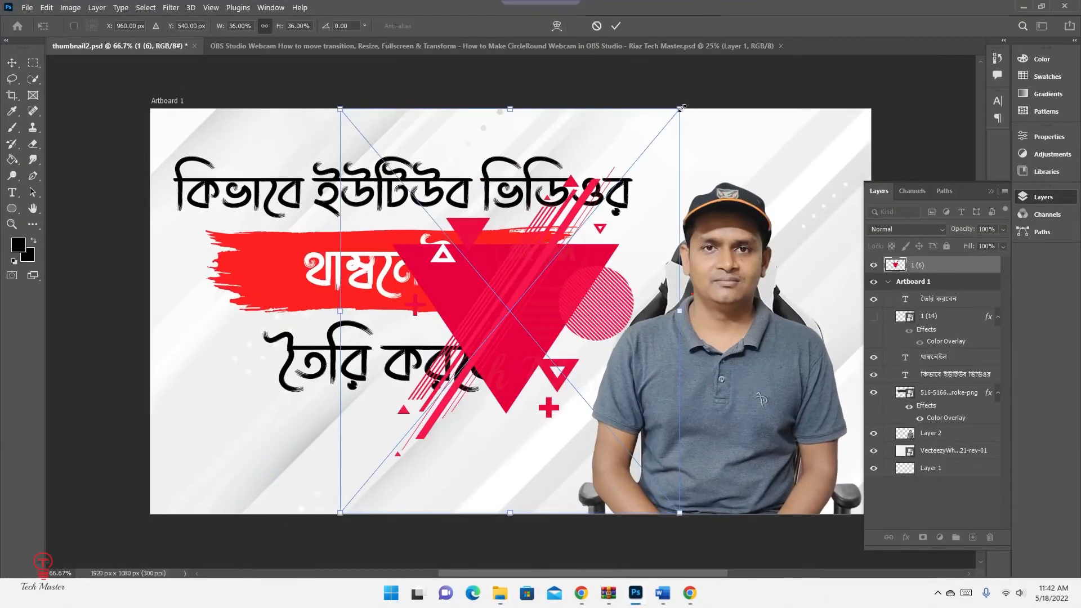
{"action": "left_click_drag", "start_coordinate": [682, 108], "coordinate": [450, 393]}
{"action": "left_click_drag", "start_coordinate": [340, 388], "coordinate": [347, 406]}
{"action": "left_click_drag", "start_coordinate": [409, 475], "coordinate": [404, 461]}
{"action": "key", "text": "Return"}
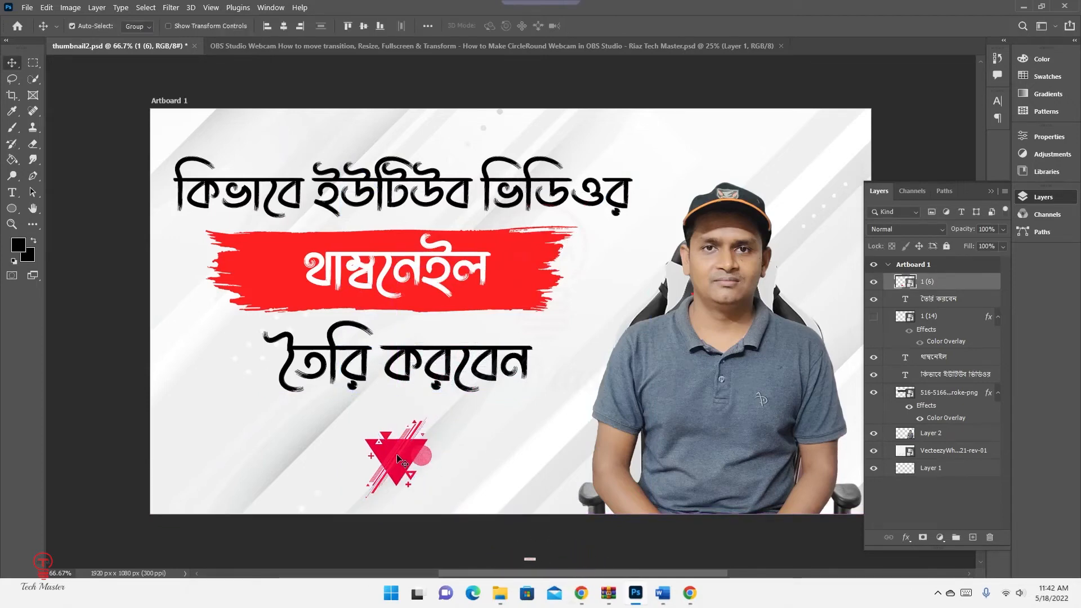
Deselect the placed graphic and save the changes to thumbnail2.psd
{"action": "left_click", "coordinate": [100, 311]}
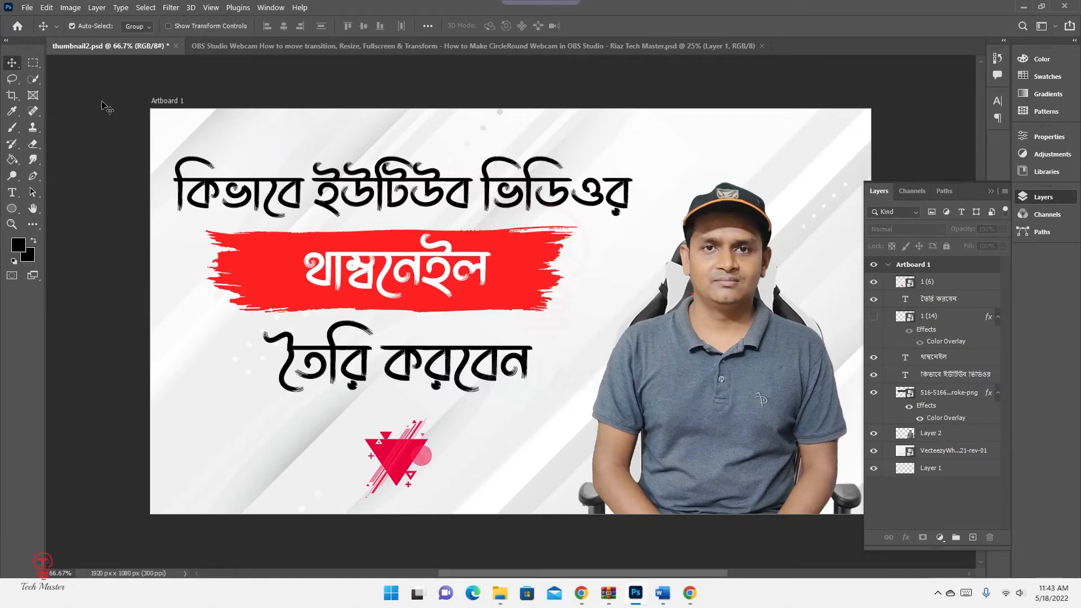
{"action": "key", "text": "ctrl"}
{"action": "key", "text": "ctrl+s"}
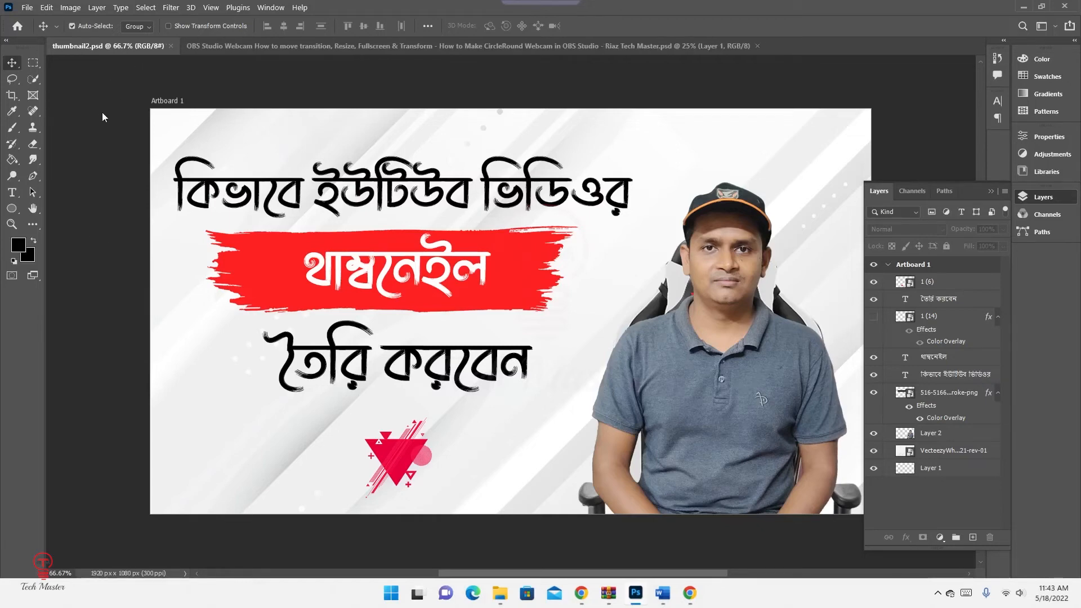
Save a copy of the document to the Desktop as thumbnail3.psd in Photoshop format with Maximize Compatibility on
{"action": "left_click", "coordinate": [28, 8]}
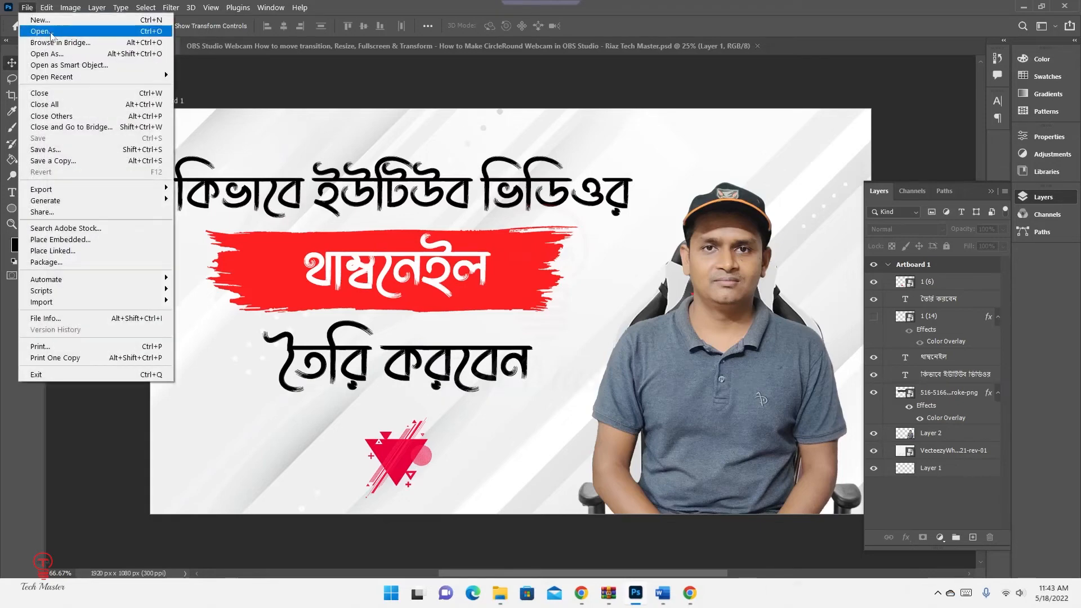
{"action": "left_click", "coordinate": [66, 150]}
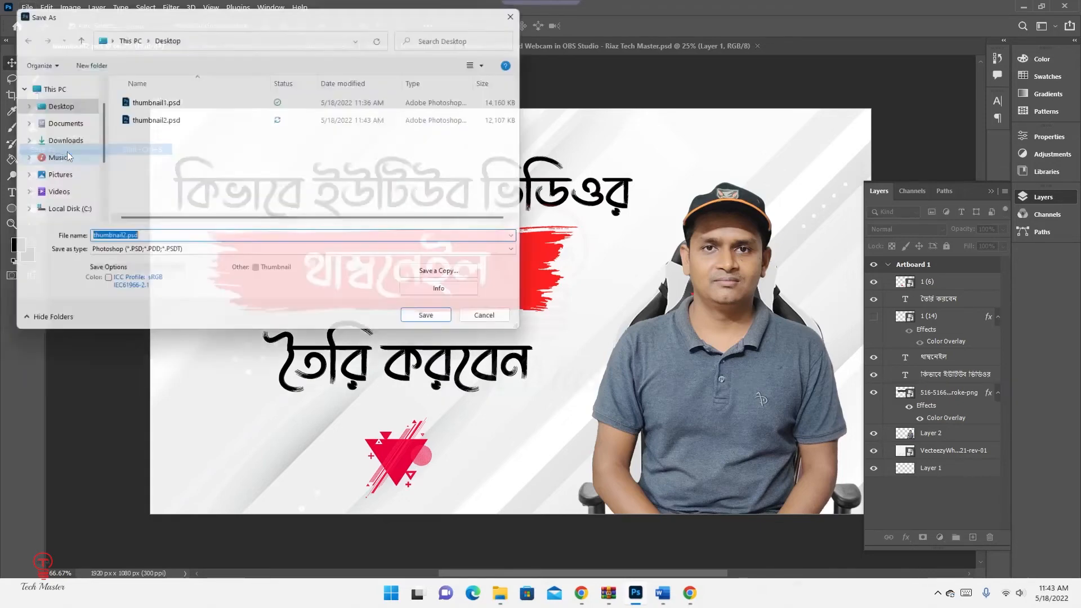
{"action": "left_click", "coordinate": [122, 237]}
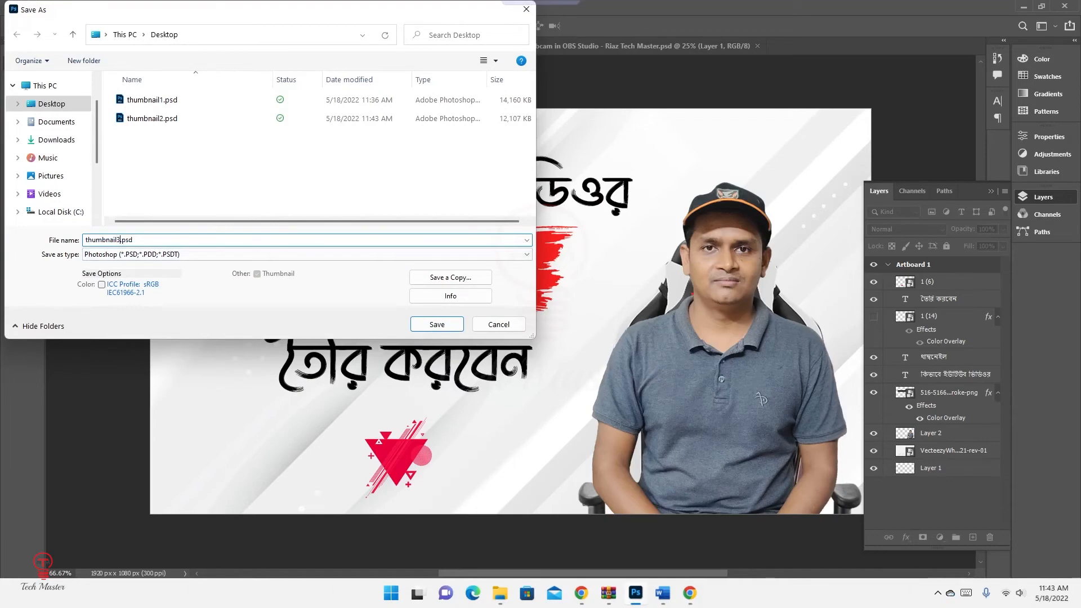
{"action": "left_click", "coordinate": [437, 324]}
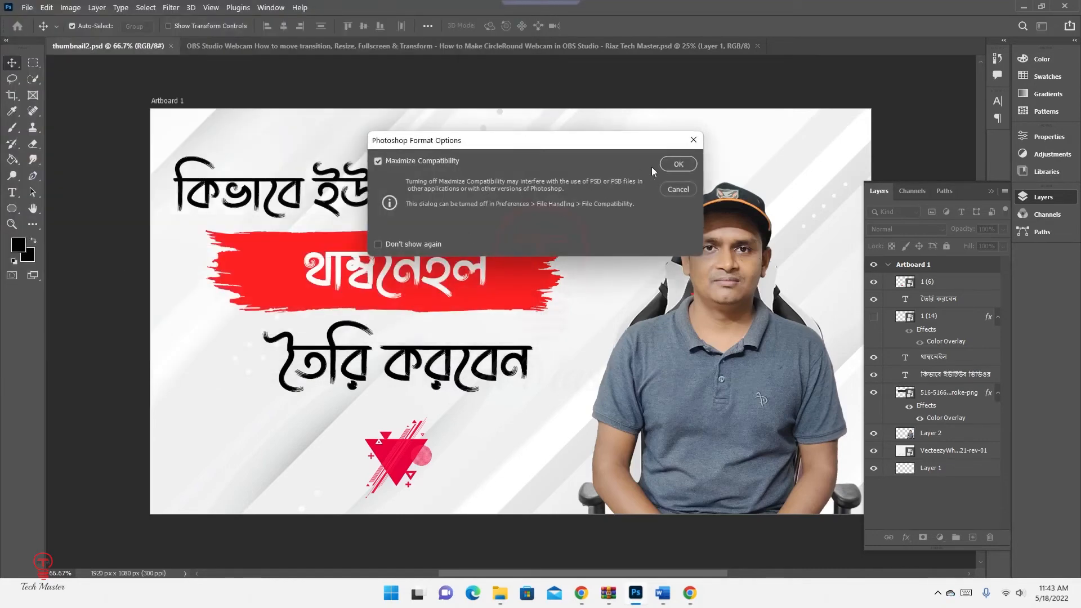
{"action": "left_click", "coordinate": [679, 164]}
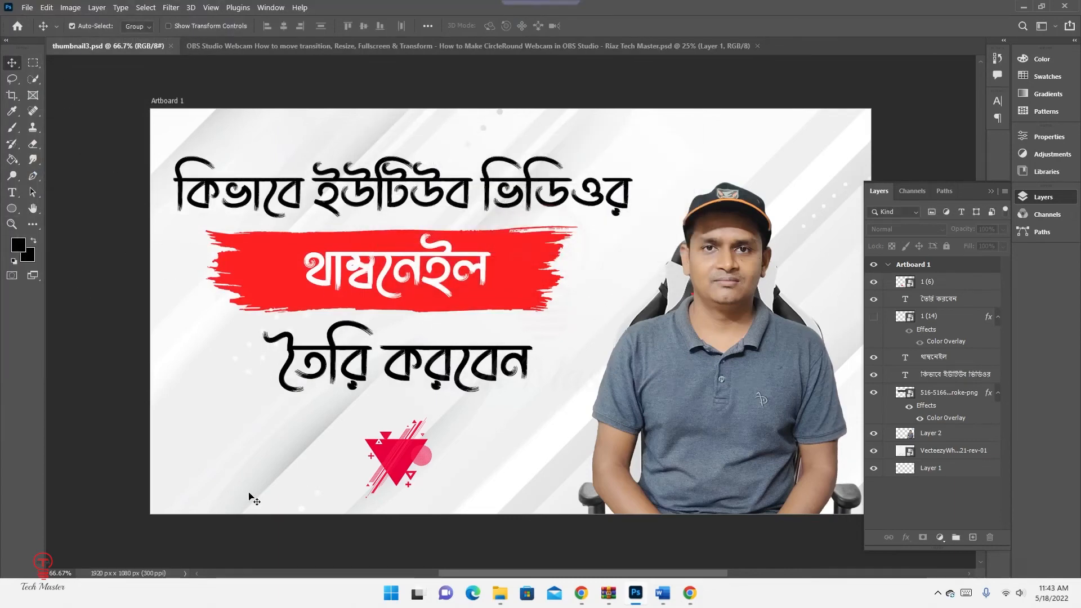
Delete the white Vecteezy background image from the artboard
{"action": "left_click", "coordinate": [222, 445]}
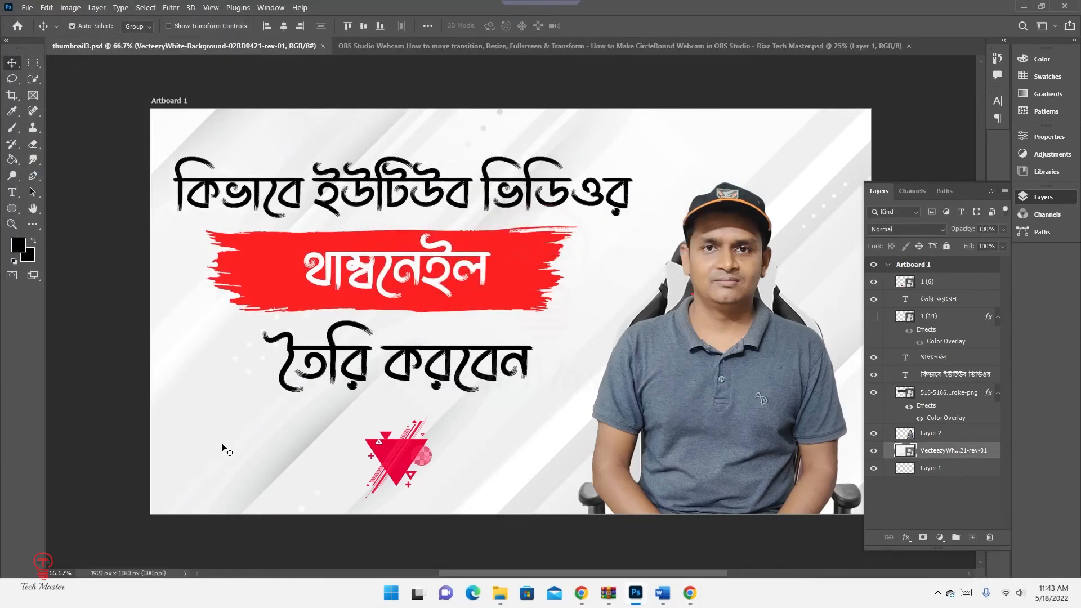
{"action": "key", "text": "Delete"}
{"action": "left_click", "coordinate": [243, 466]}
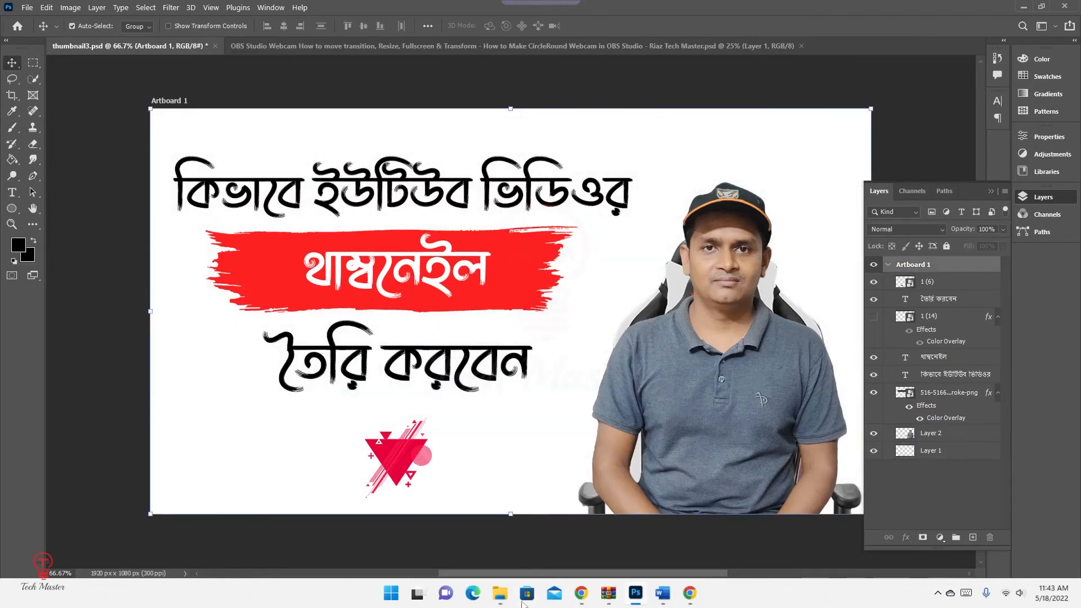
Place red-and-black-background-1920x1080.jpg from the Downloads folder over the whole artboard and move its layer below Layer 2
{"action": "mouse_move", "coordinate": [506, 597]}
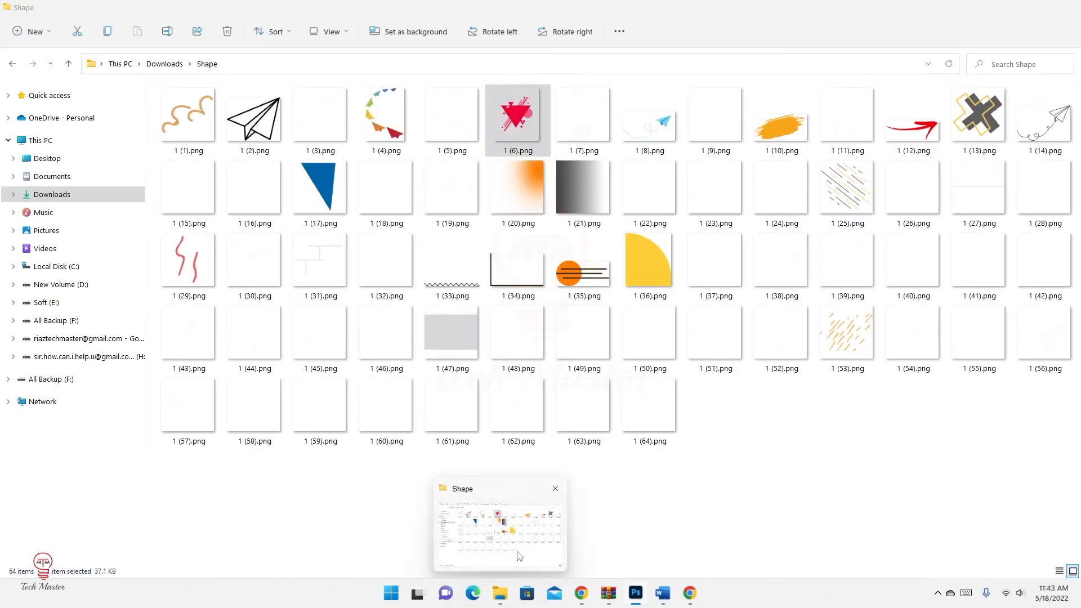
{"action": "left_click", "coordinate": [517, 558]}
{"action": "scroll", "coordinate": [544, 343], "scroll_direction": "up", "scroll_amount": 5}
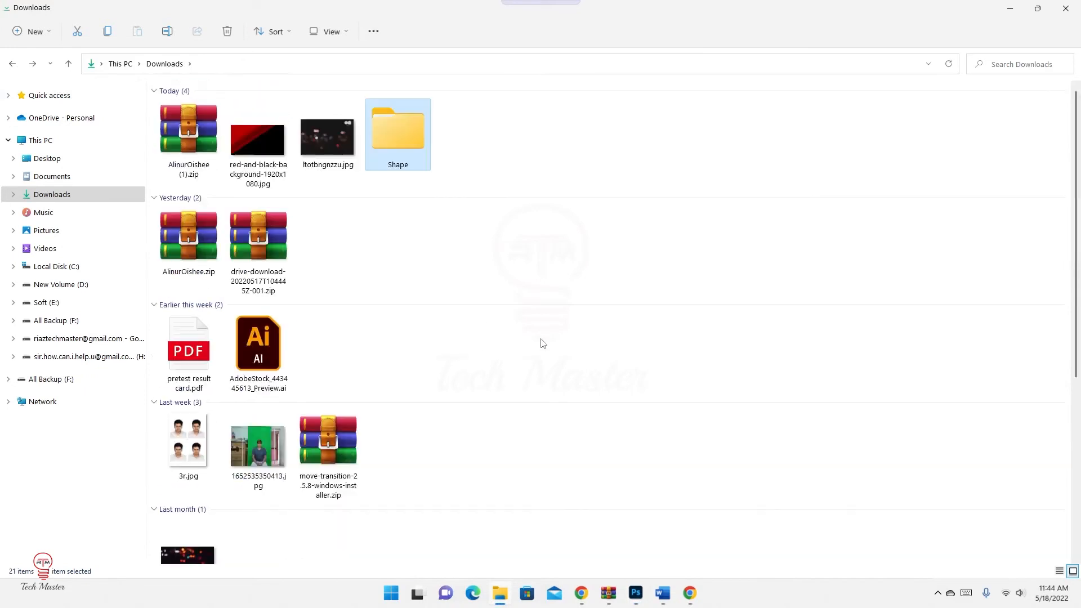
{"action": "left_click", "coordinate": [259, 144]}
{"action": "left_click_drag", "start_coordinate": [257, 147], "coordinate": [616, 265]}
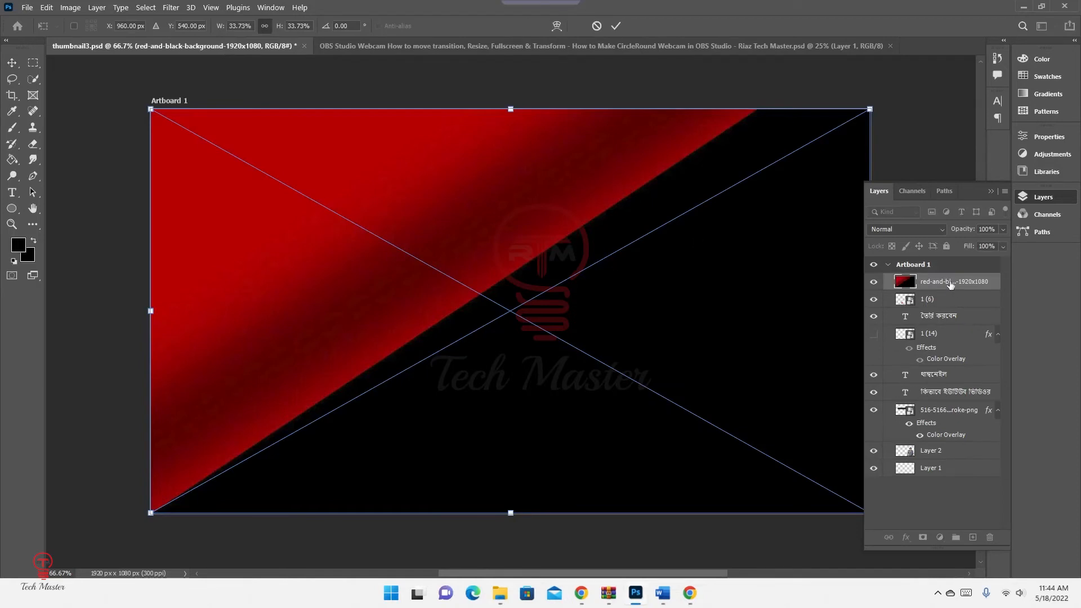
{"action": "left_click_drag", "start_coordinate": [950, 286], "coordinate": [950, 450]}
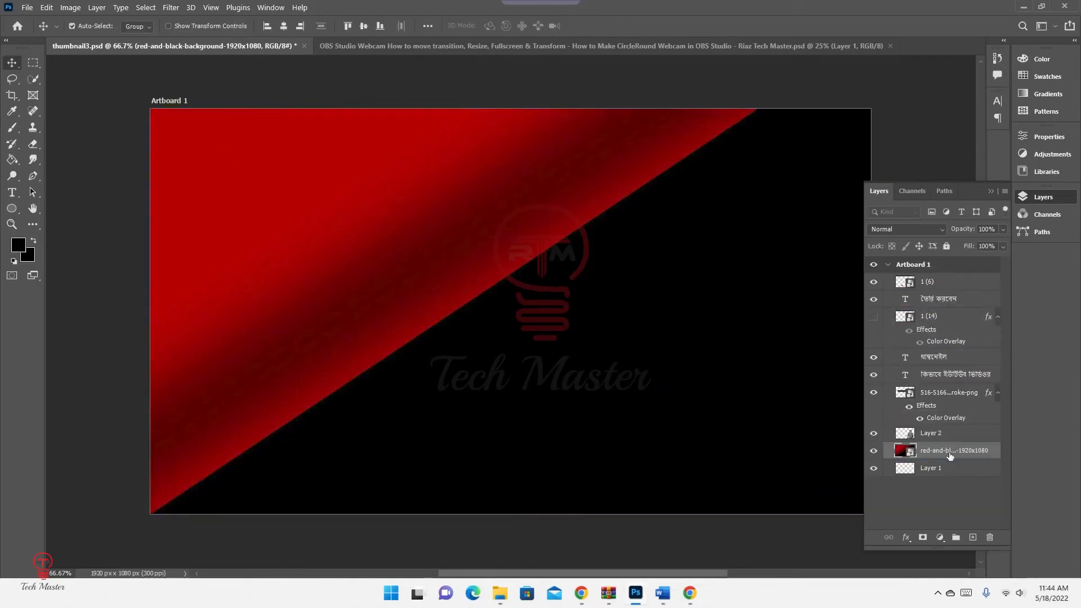
{"action": "left_click", "coordinate": [115, 176]}
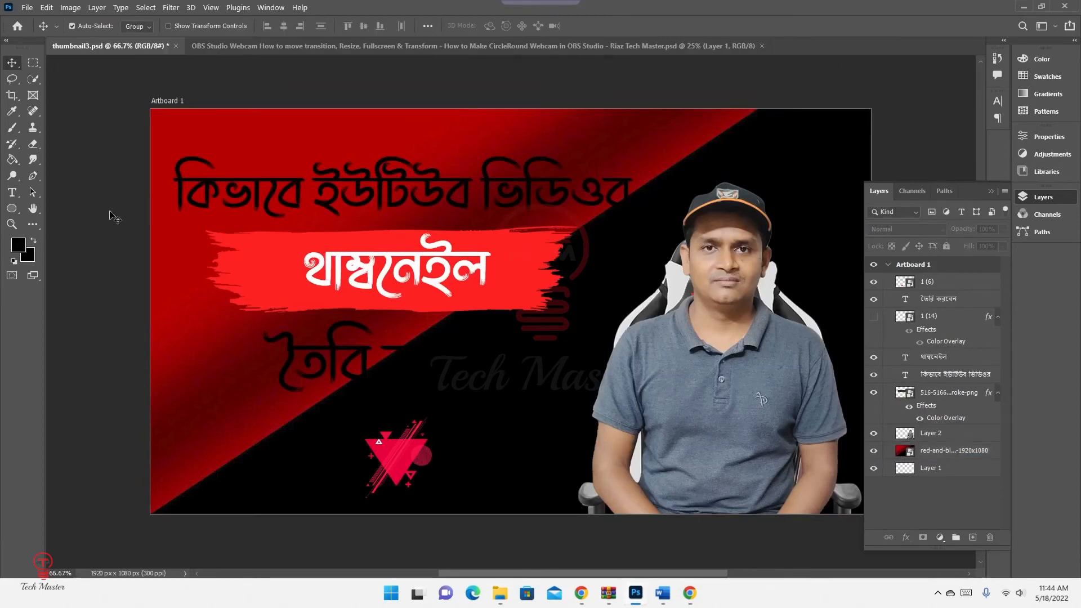
Change the text color of the first title line কিভাবে ইউটিউব ভিডিওর to white
{"action": "left_click", "coordinate": [400, 196]}
{"action": "double_click", "coordinate": [400, 197]}
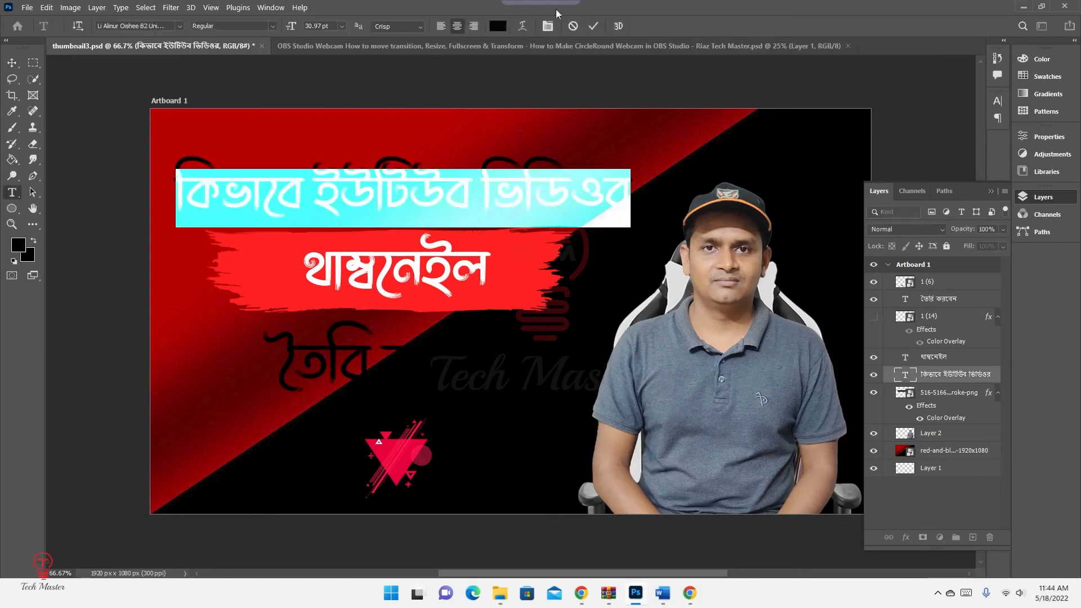
{"action": "left_click", "coordinate": [498, 26]}
{"action": "left_click", "coordinate": [858, 131]}
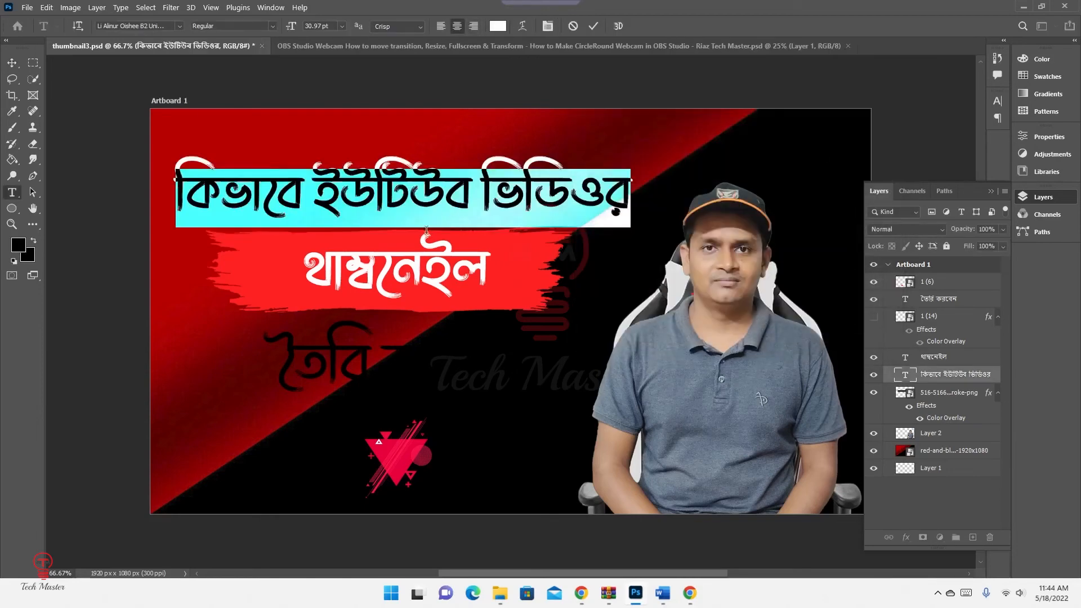
Change the text color of the last title line তৈরি করবেন to white
{"action": "left_click", "coordinate": [367, 361]}
{"action": "double_click", "coordinate": [367, 361]}
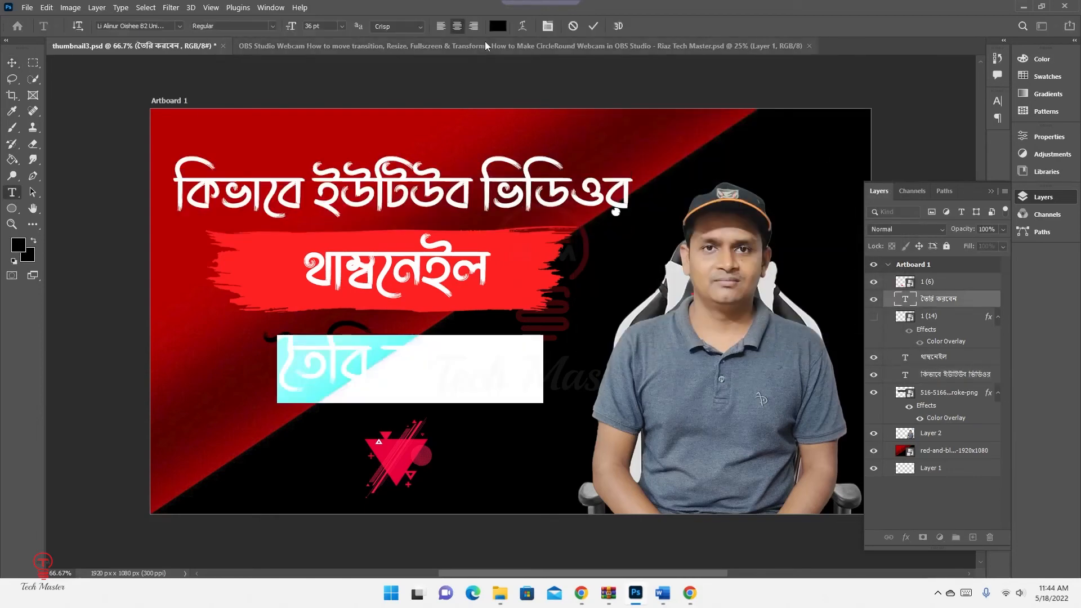
{"action": "left_click", "coordinate": [497, 26]}
{"action": "left_click", "coordinate": [578, 139]}
{"action": "left_click", "coordinate": [859, 132]}
{"action": "left_click", "coordinate": [12, 63]}
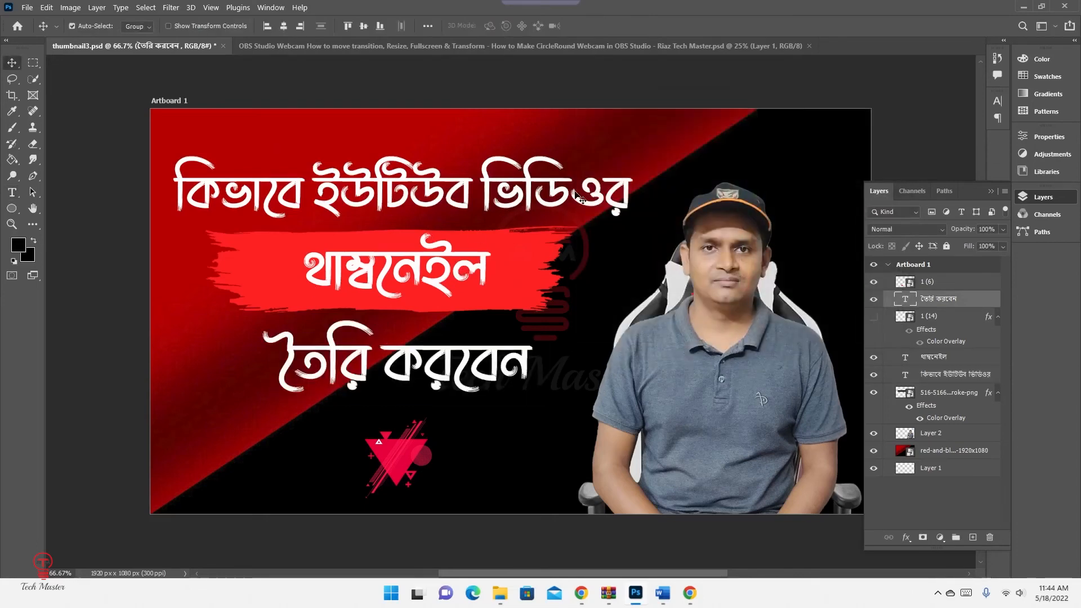
Rotate the first title line to about -32.46° and position it along the background's diagonal on the red area
{"action": "left_click", "coordinate": [493, 193]}
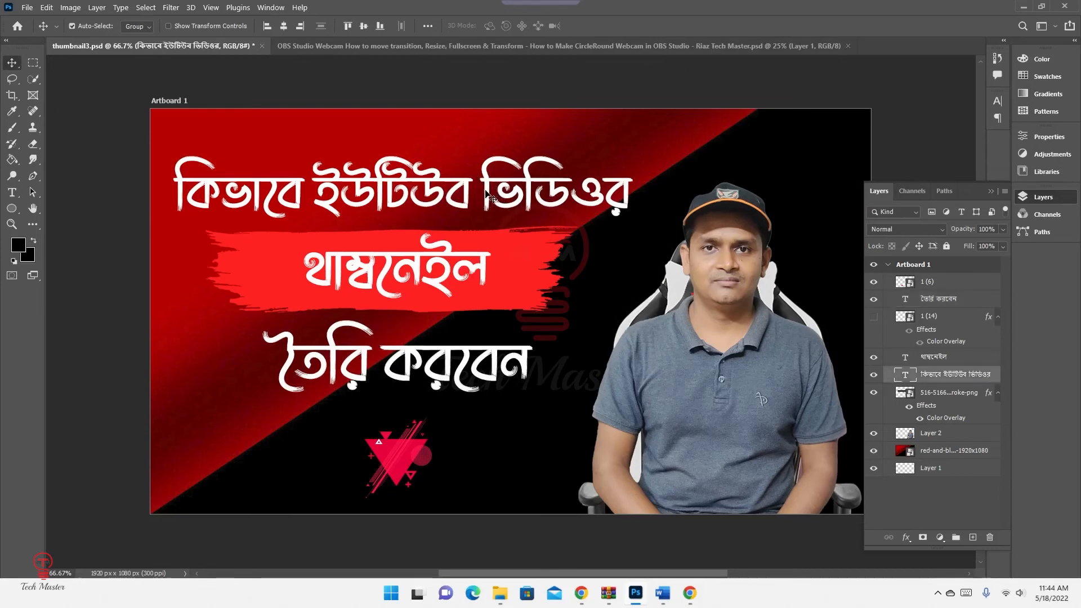
{"action": "key", "text": "ctrl+t"}
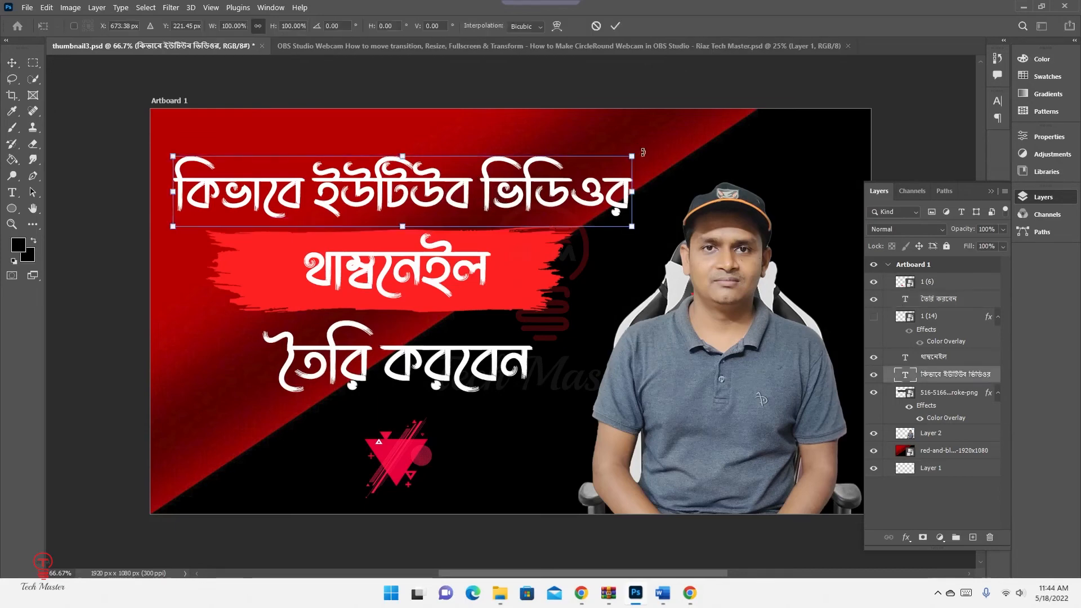
{"action": "left_click_drag", "start_coordinate": [643, 152], "coordinate": [548, 57]}
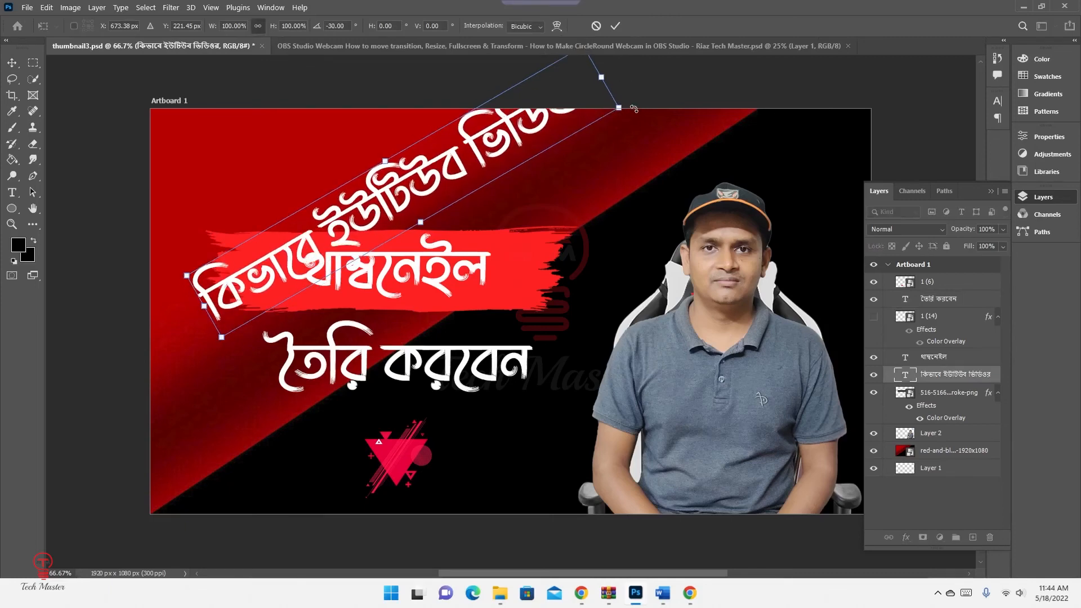
{"action": "left_click_drag", "start_coordinate": [644, 109], "coordinate": [639, 100]}
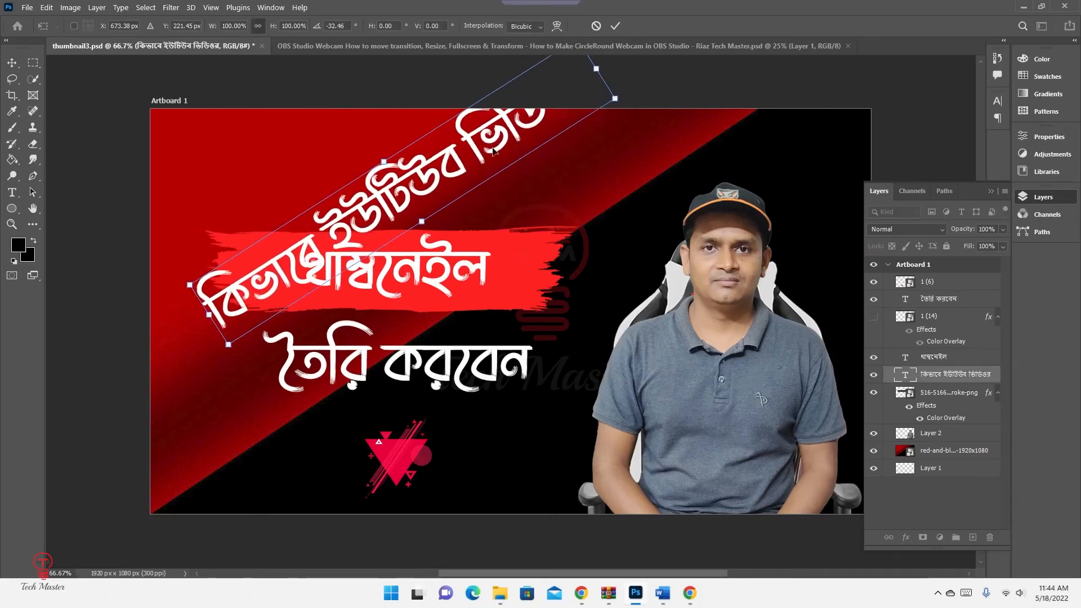
{"action": "left_click_drag", "start_coordinate": [491, 152], "coordinate": [441, 220]}
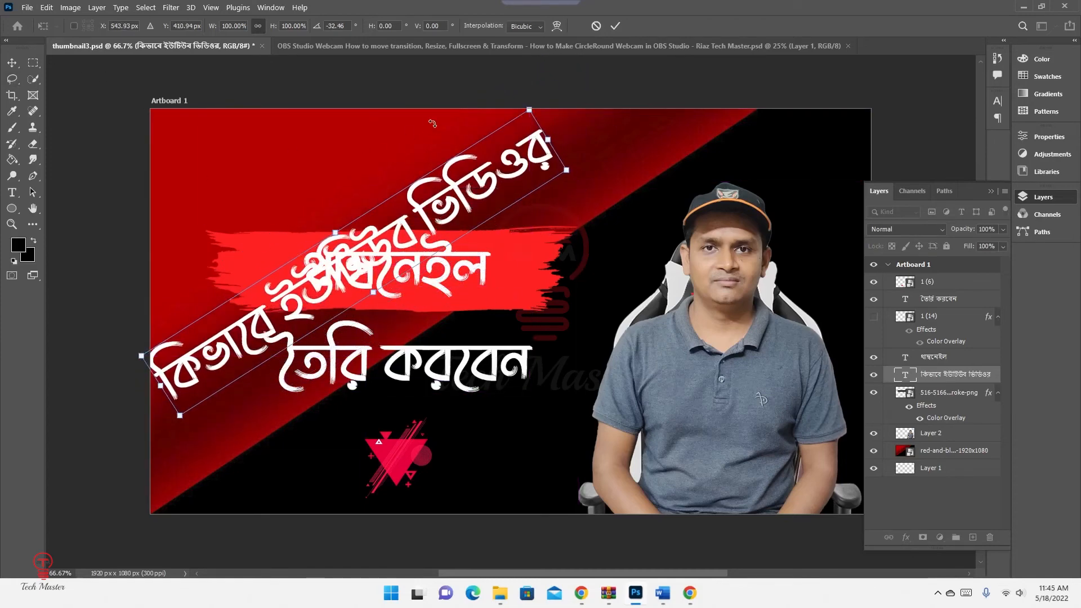
{"action": "key", "text": "Return"}
{"action": "mouse_move", "coordinate": [523, 286]}
{"action": "left_mouse_down"}
{"action": "mouse_move", "coordinate": [494, 275]}
{"action": "mouse_move", "coordinate": [536, 275]}
{"action": "left_mouse_up"}
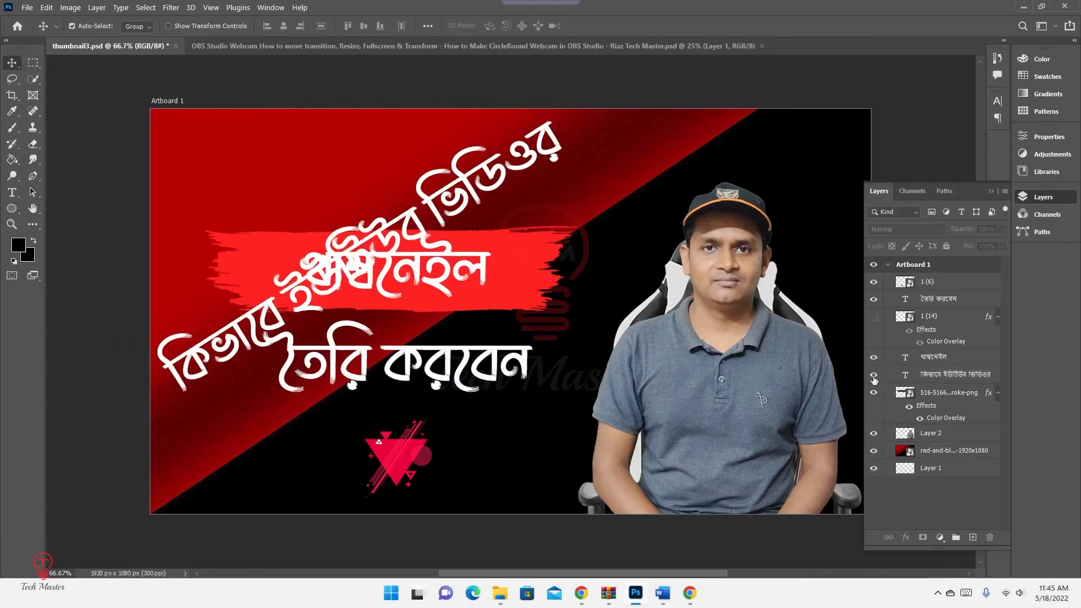
With the first title line hidden, rotate থাম্বনেইল and its red brush stroke together to -31.68° and center them at about X 750, Y 554.74 px
{"action": "left_click", "coordinate": [874, 376]}
{"action": "left_click", "coordinate": [483, 277]}
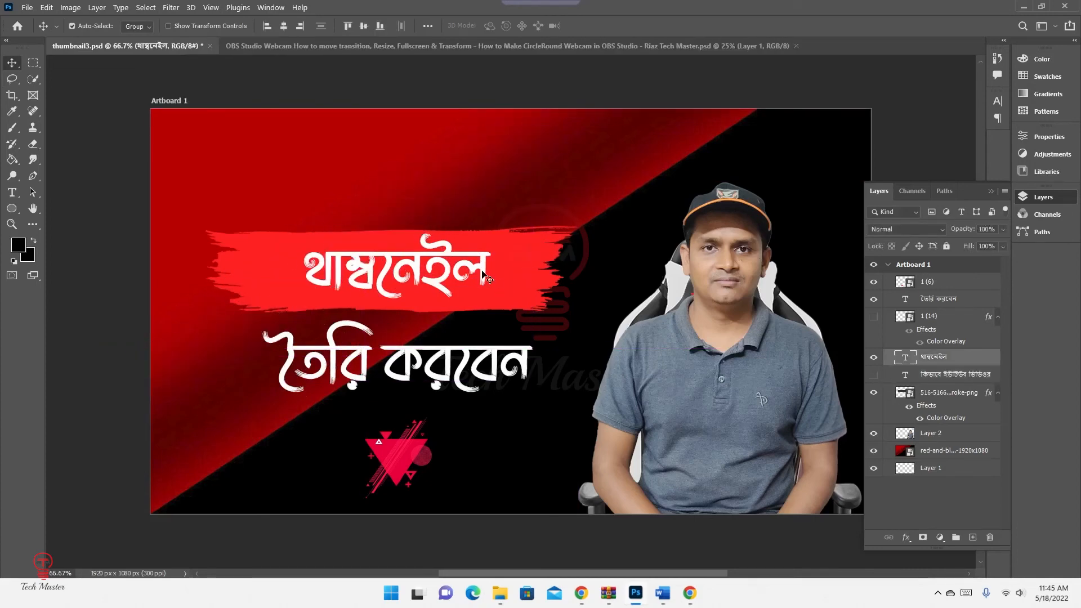
{"action": "left_click", "coordinate": [483, 274]}
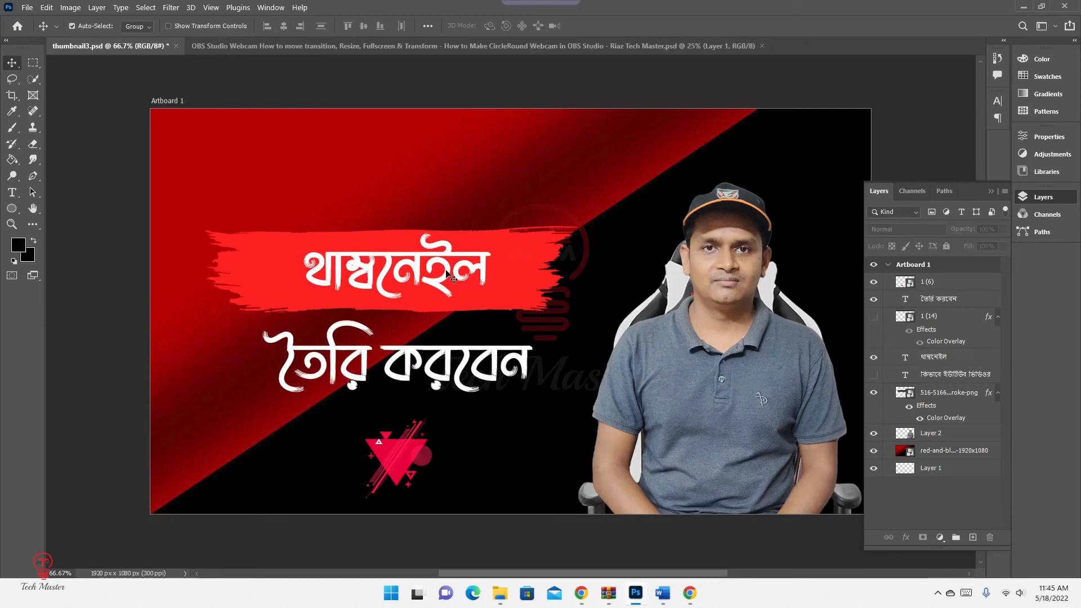
{"action": "left_click", "coordinate": [447, 272]}
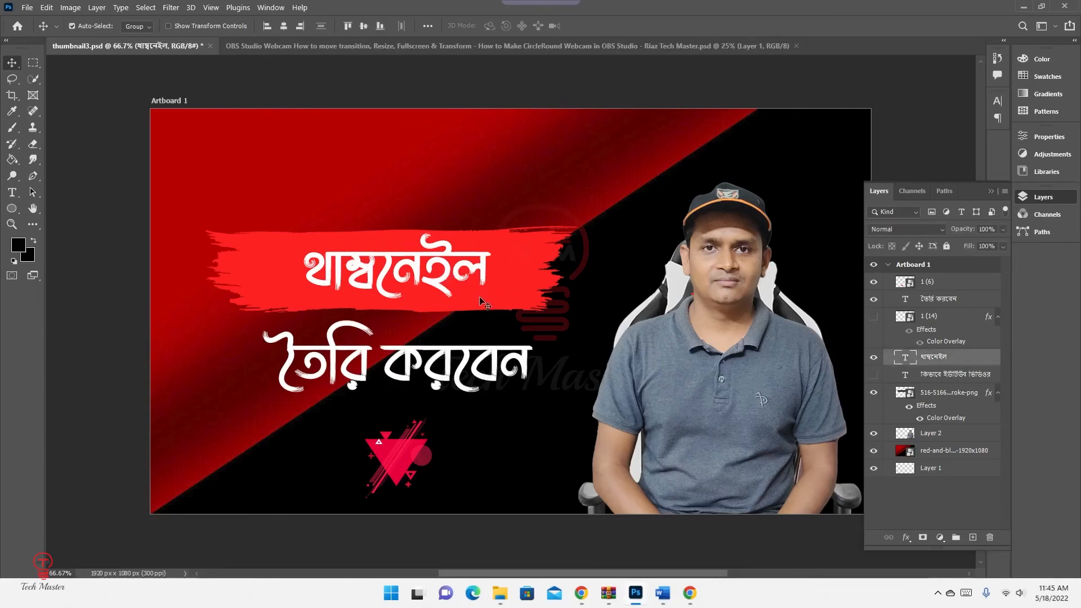
{"action": "left_click", "coordinate": [522, 275], "text": "shift"}
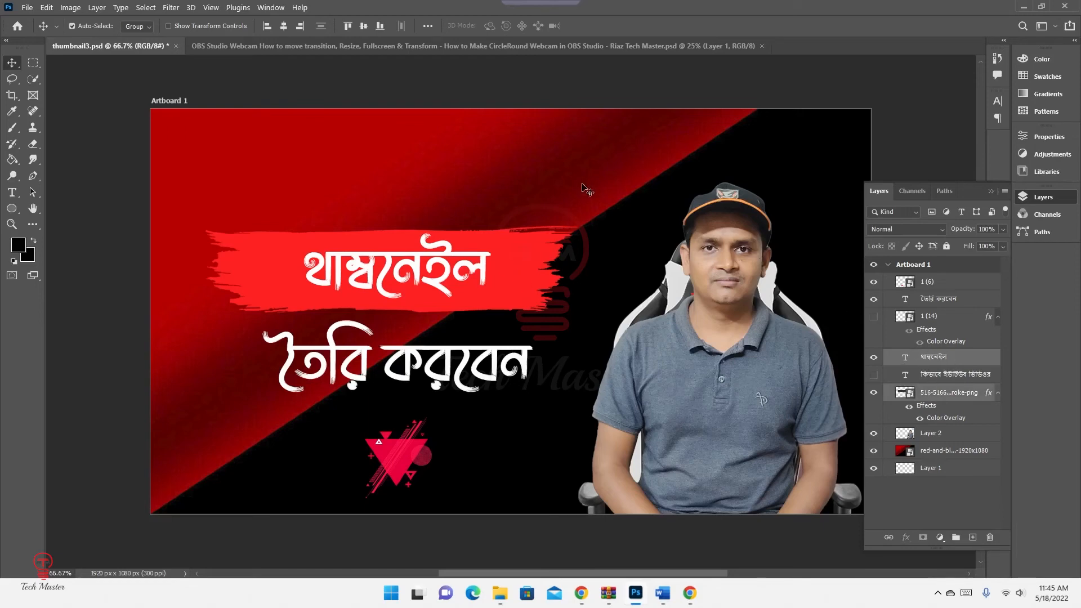
{"action": "key", "text": "ctrl"}
{"action": "key", "text": "ctrl+t"}
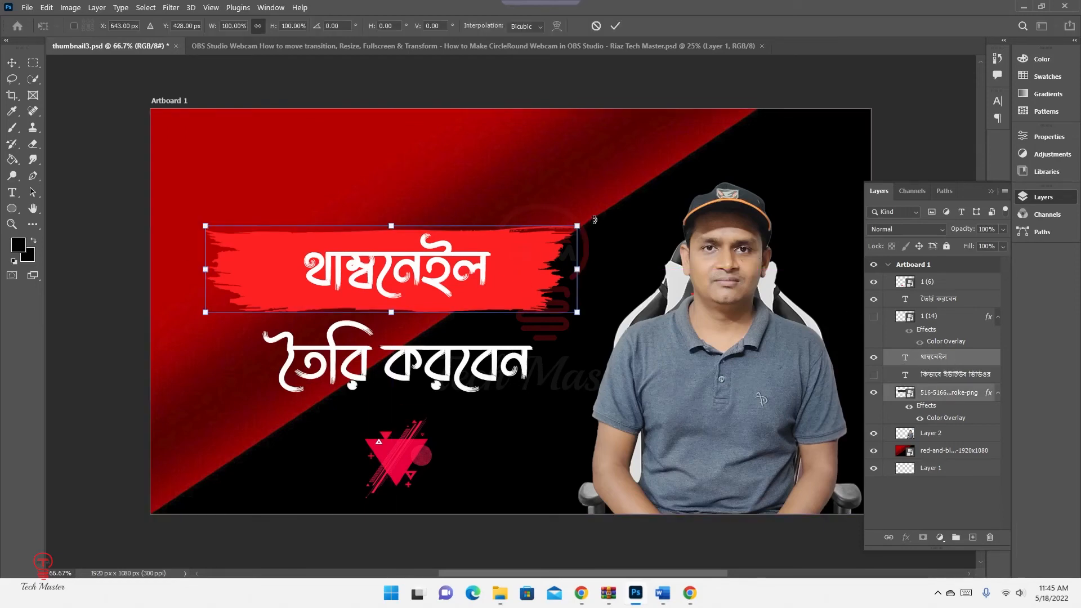
{"action": "left_click_drag", "start_coordinate": [595, 220], "coordinate": [525, 133]}
{"action": "mouse_move", "coordinate": [495, 224]}
{"action": "left_mouse_down"}
{"action": "mouse_move", "coordinate": [503, 243]}
{"action": "mouse_move", "coordinate": [536, 261]}
{"action": "left_mouse_up"}
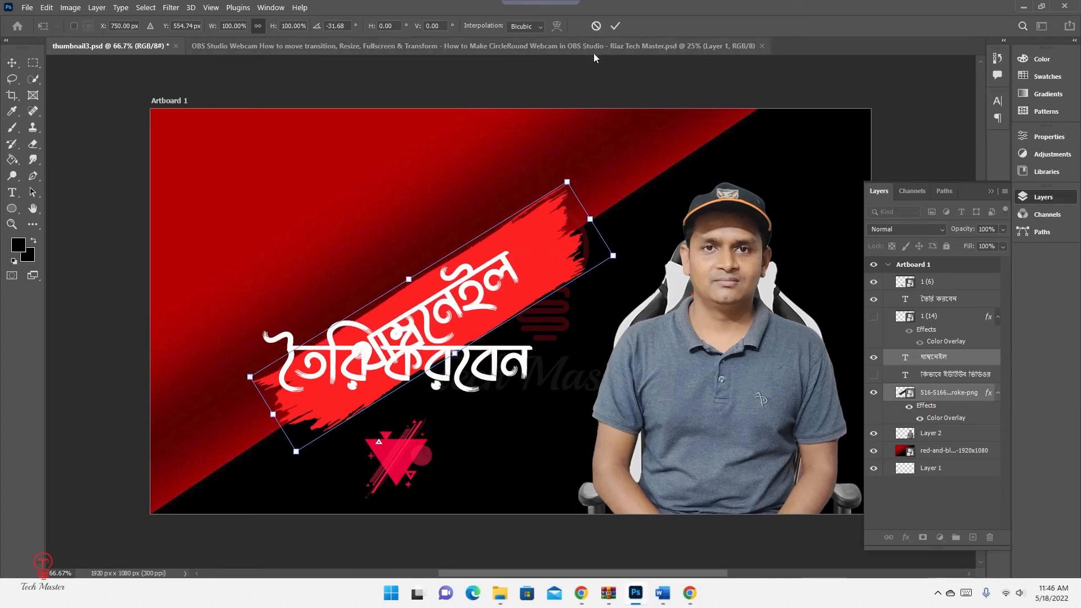
{"action": "left_click", "coordinate": [616, 26]}
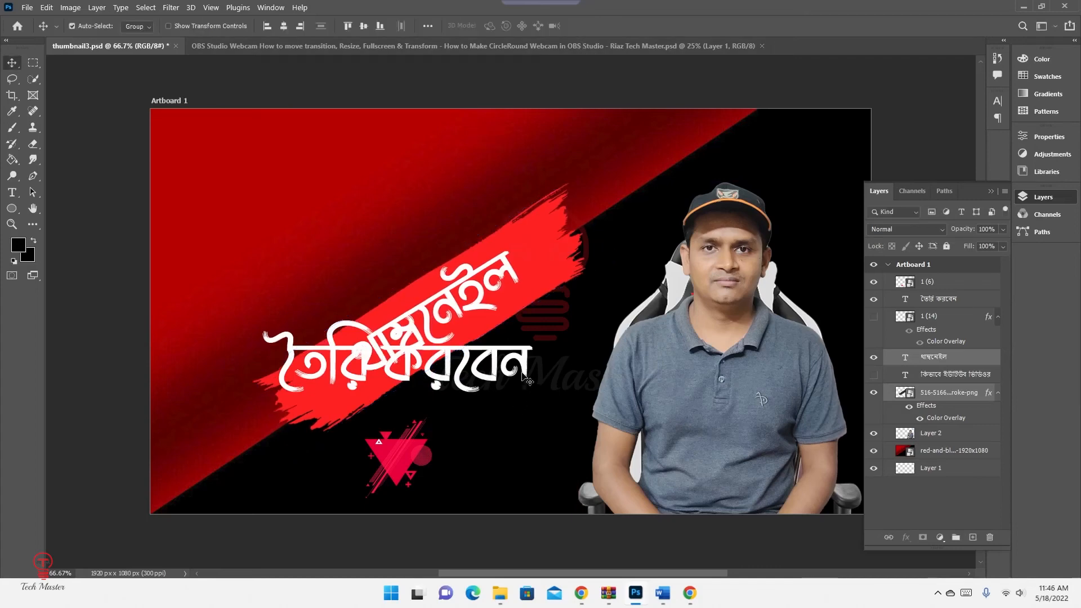
Rotate the title line তৈরি করবেন to -32.05° and position it on the black area parallel below the brush stroke
{"action": "mouse_move", "coordinate": [528, 375]}
{"action": "left_mouse_down"}
{"action": "mouse_move", "coordinate": [536, 431]}
{"action": "mouse_move", "coordinate": [549, 444]}
{"action": "left_mouse_up"}
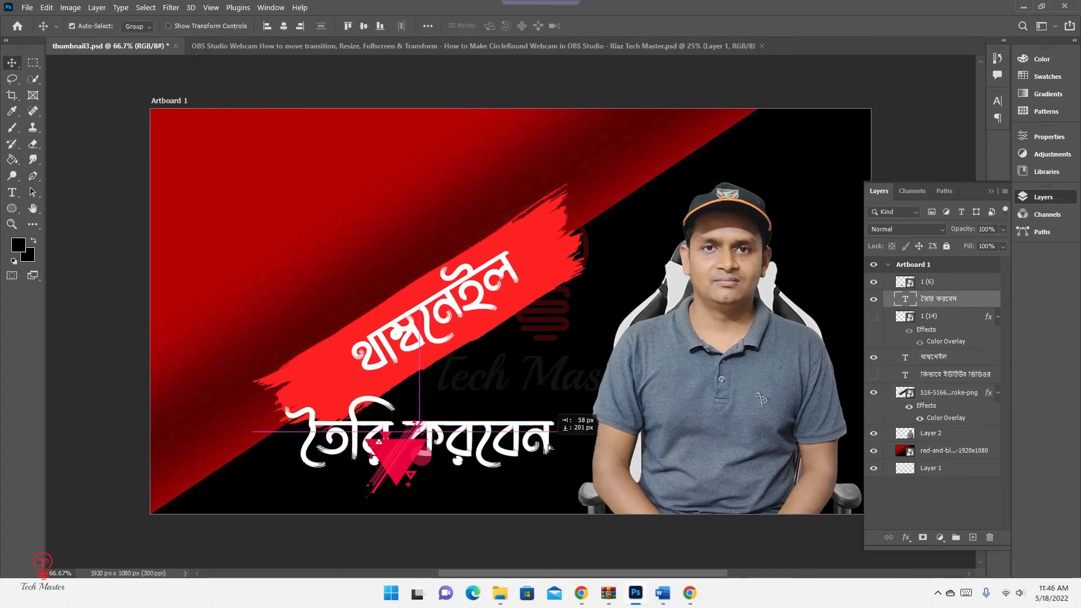
{"action": "key", "text": "ctrl+t"}
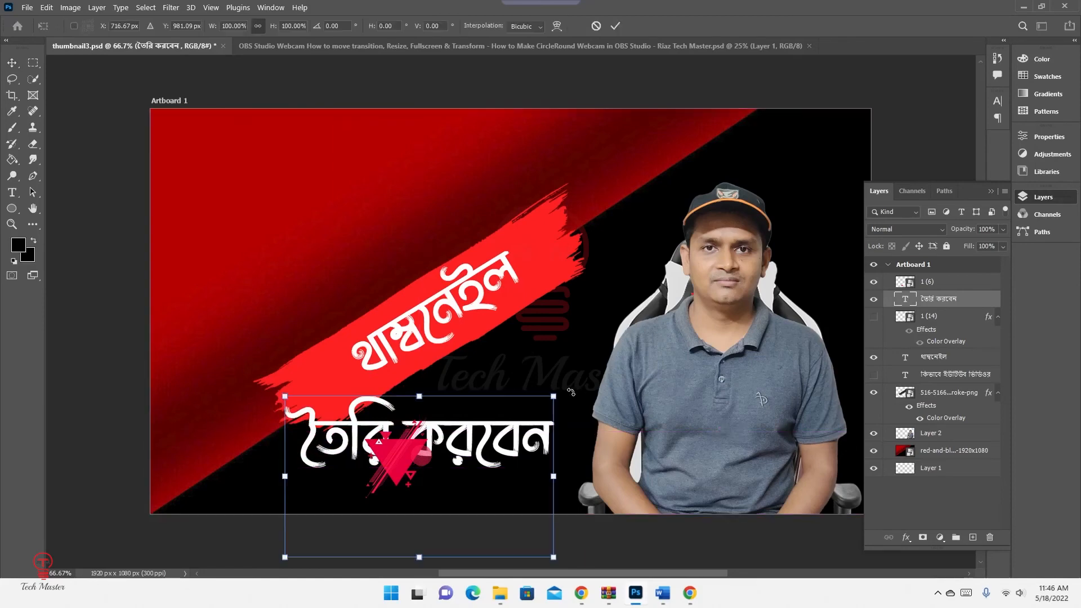
{"action": "left_click_drag", "start_coordinate": [564, 391], "coordinate": [500, 324]}
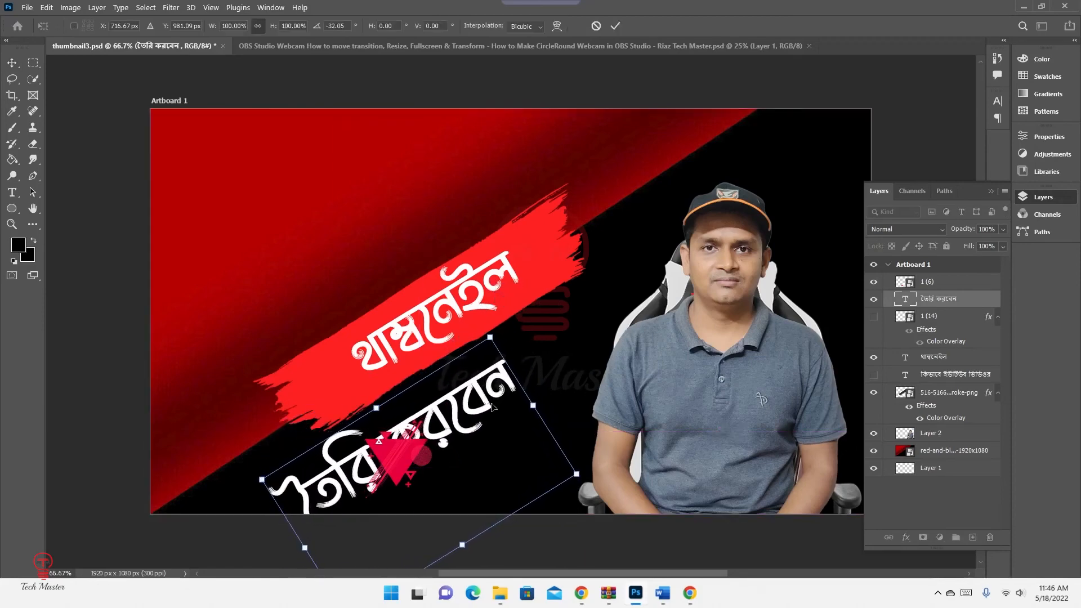
{"action": "left_click_drag", "start_coordinate": [493, 404], "coordinate": [586, 353]}
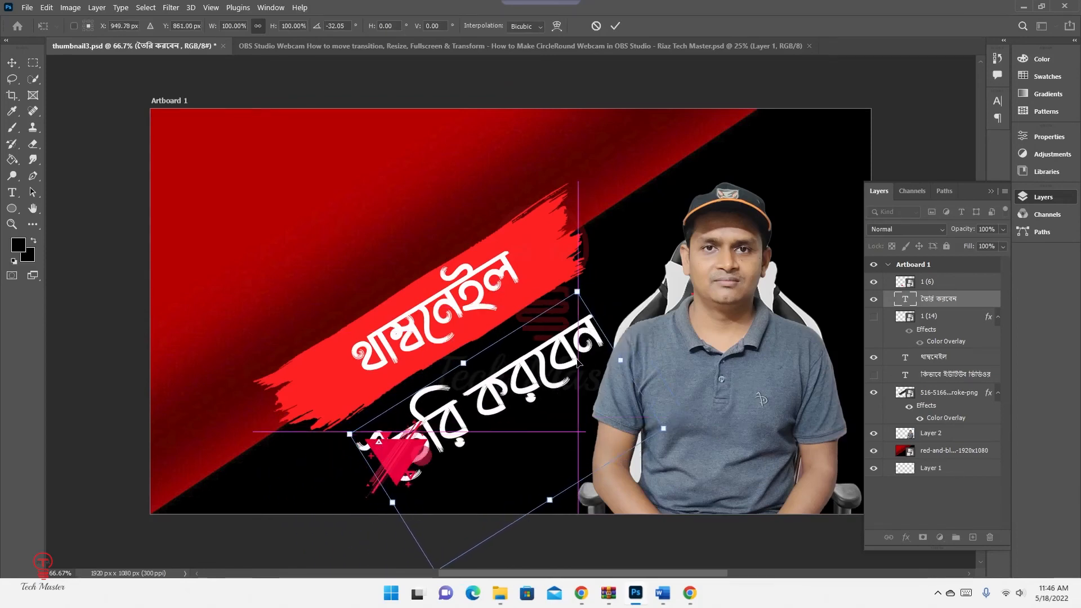
Move the triangle graphic 1 (6) to the artboard's lower-left corner and show the first title line again
{"action": "left_click_drag", "start_coordinate": [390, 458], "coordinate": [224, 463]}
{"action": "left_click", "coordinate": [907, 286]}
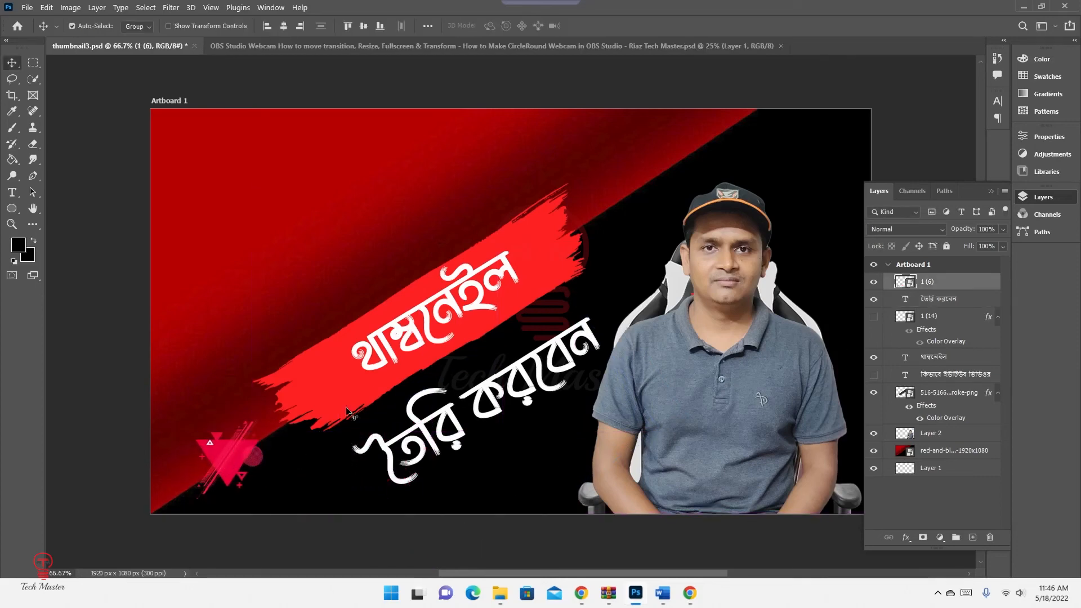
{"action": "left_click", "coordinate": [873, 375]}
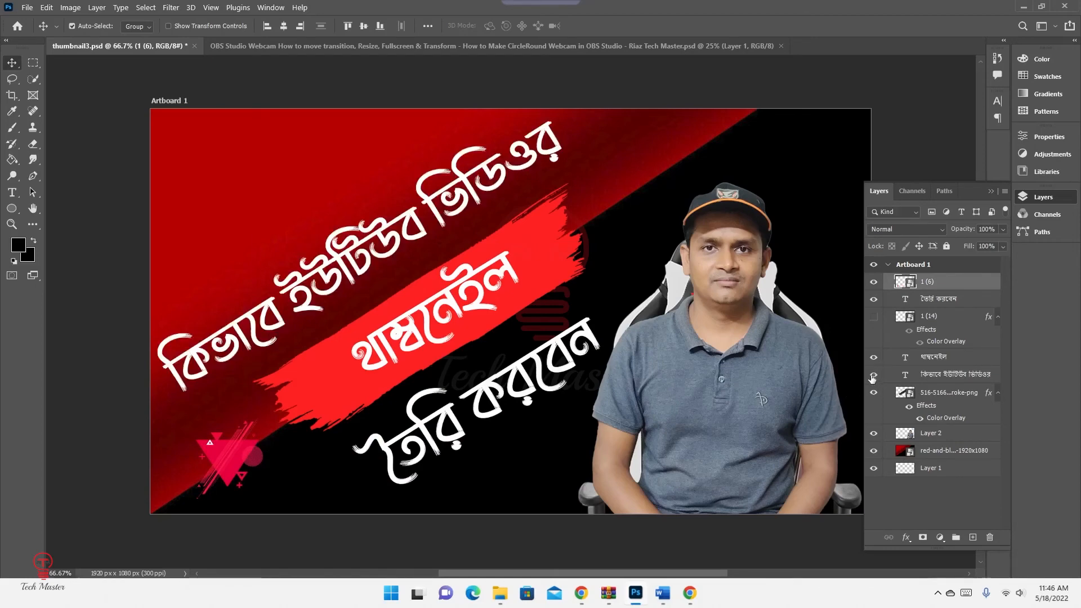
Change the Color Overlay of the brush stroke behind থাম্বনেইল to orange-yellow #ffb400
{"action": "left_click", "coordinate": [88, 333]}
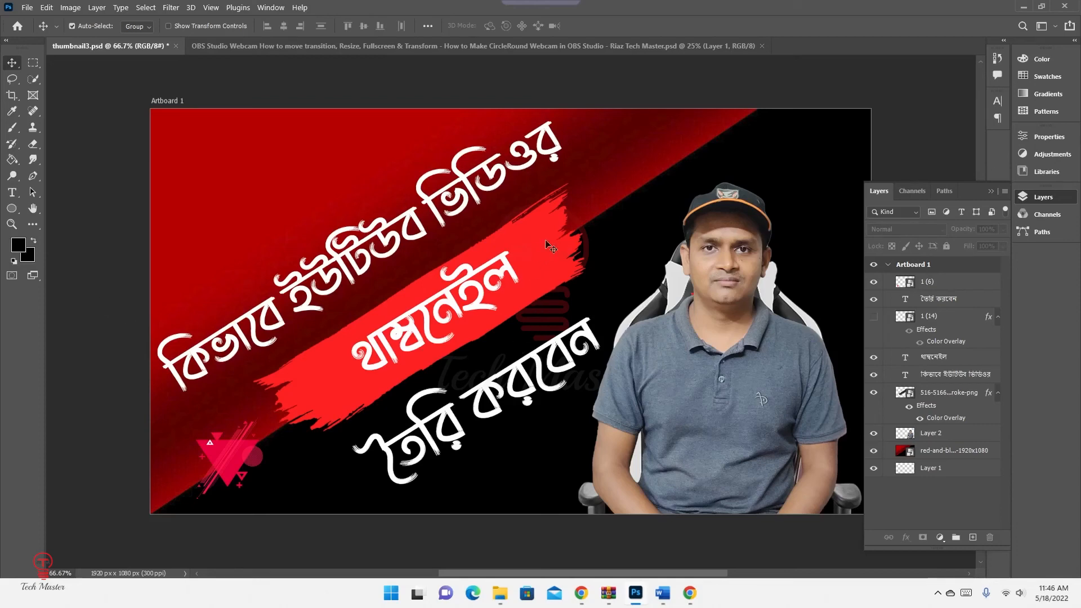
{"action": "left_click", "coordinate": [549, 258]}
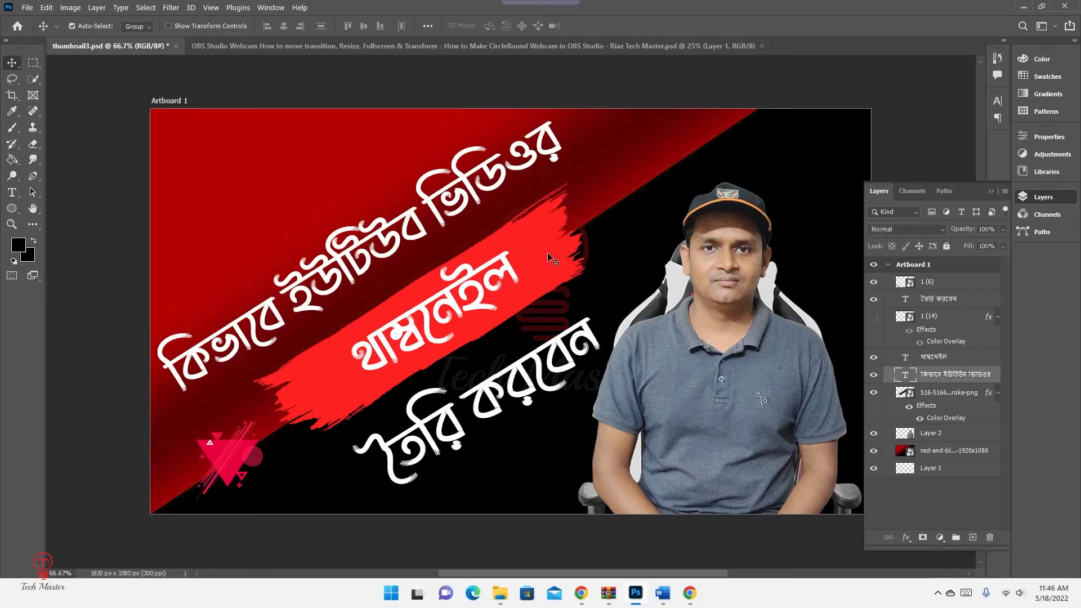
{"action": "left_click", "coordinate": [921, 416]}
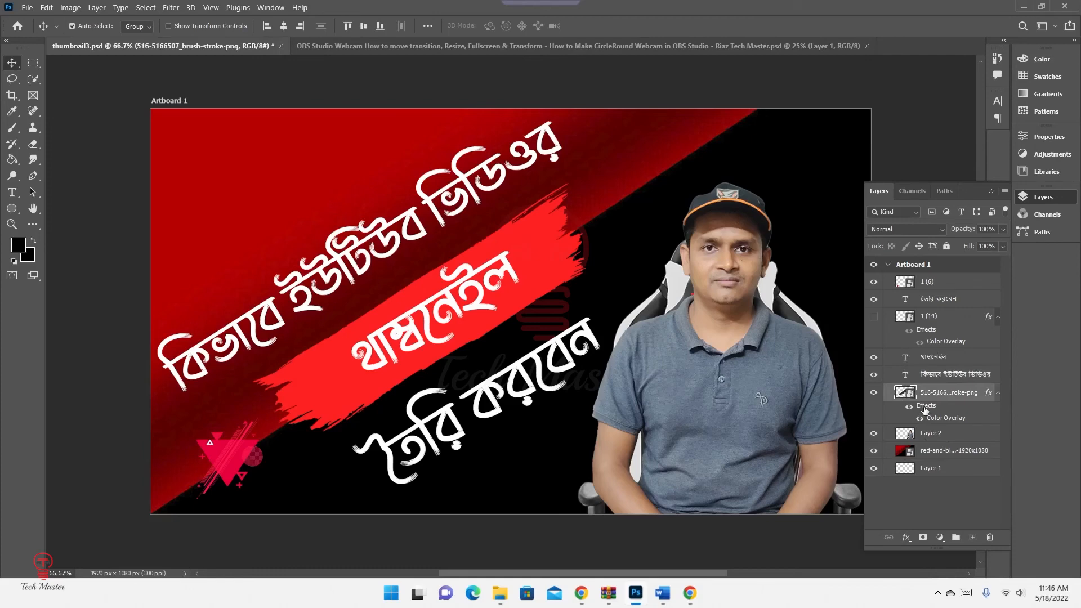
{"action": "double_click", "coordinate": [925, 408]}
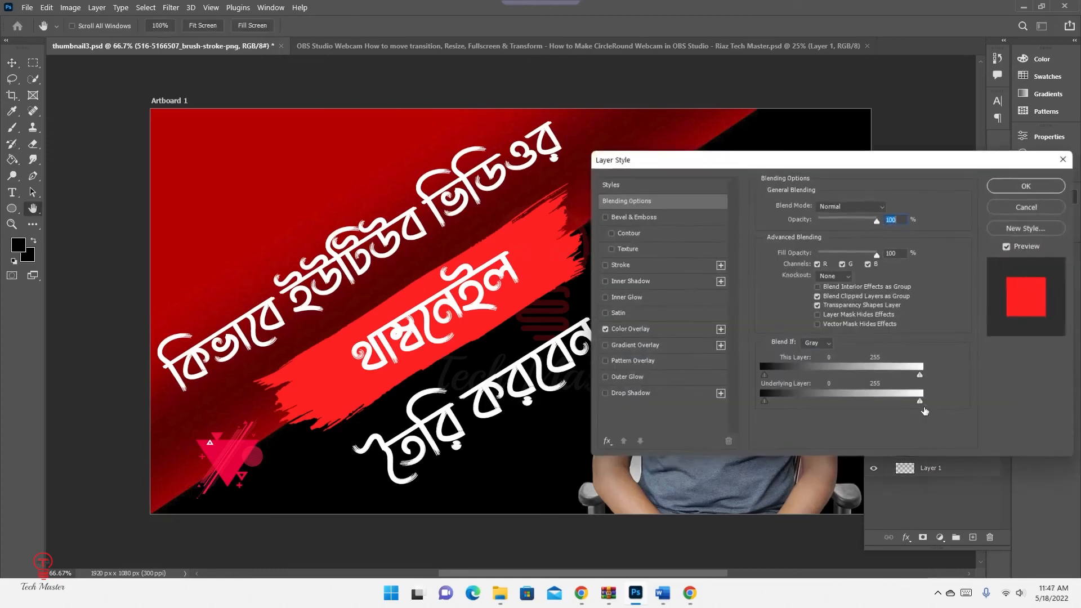
{"action": "left_click", "coordinate": [645, 334]}
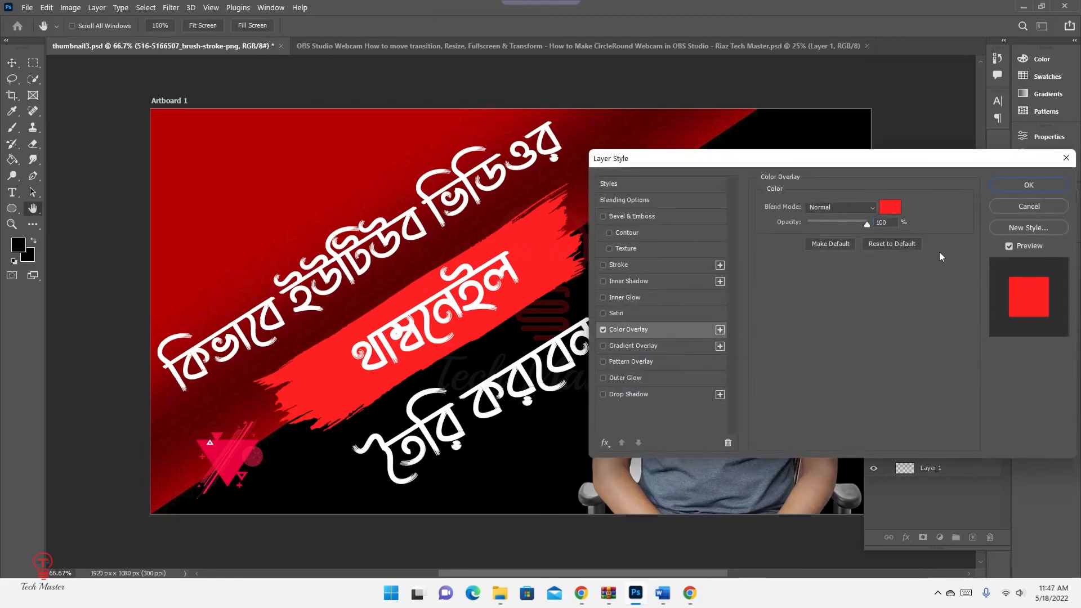
{"action": "left_click", "coordinate": [889, 208]}
{"action": "left_click", "coordinate": [734, 150]}
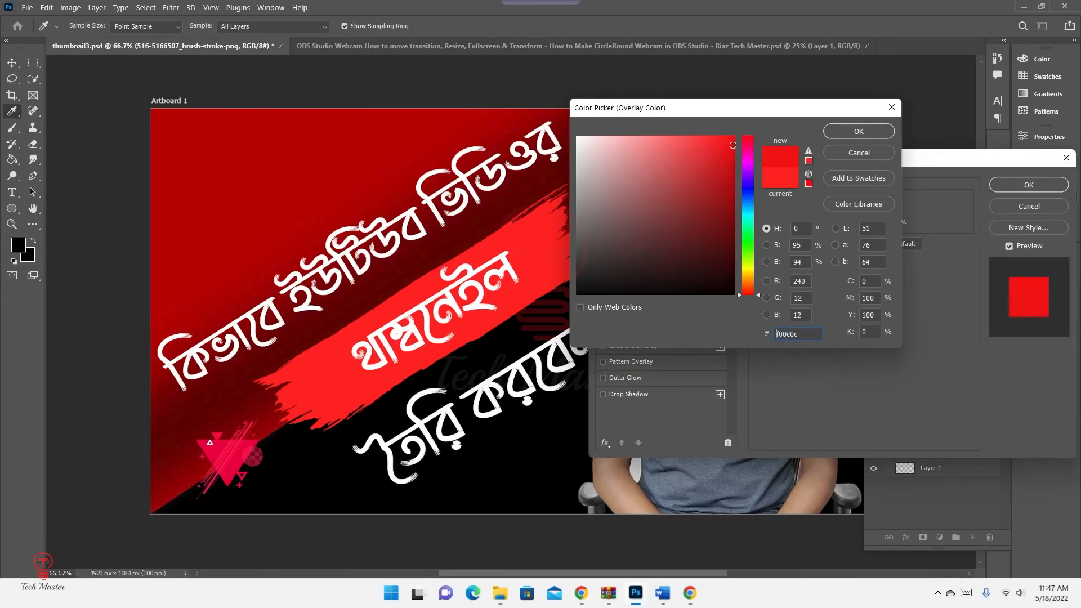
{"action": "left_click_drag", "start_coordinate": [740, 150], "coordinate": [742, 139]}
{"action": "left_click_drag", "start_coordinate": [747, 284], "coordinate": [748, 273]}
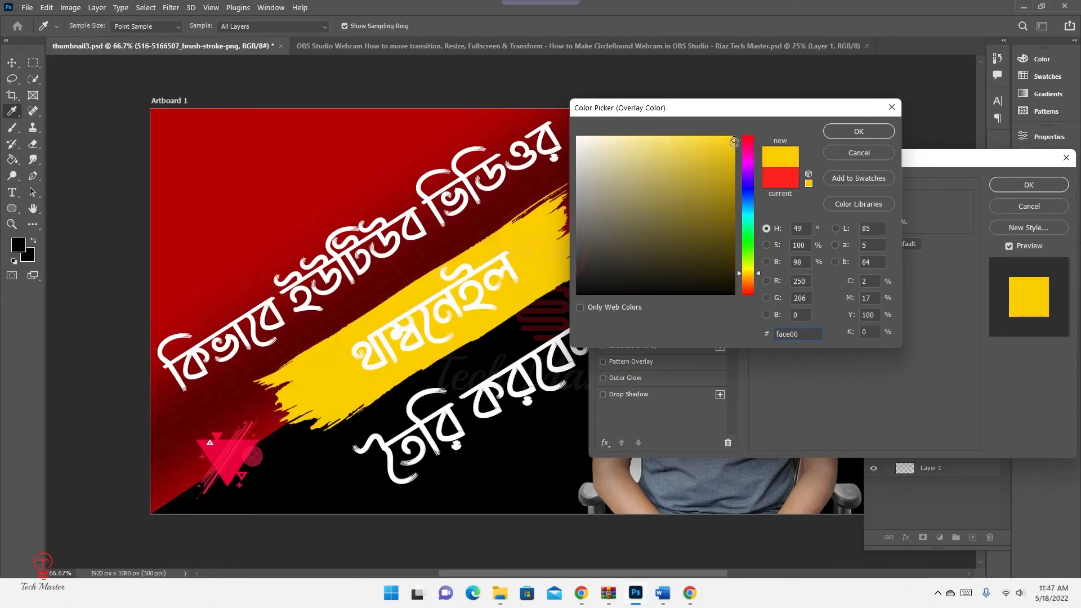
{"action": "mouse_move", "coordinate": [733, 139]}
{"action": "left_mouse_down"}
{"action": "mouse_move", "coordinate": [716, 134]}
{"action": "mouse_move", "coordinate": [742, 134]}
{"action": "left_mouse_up"}
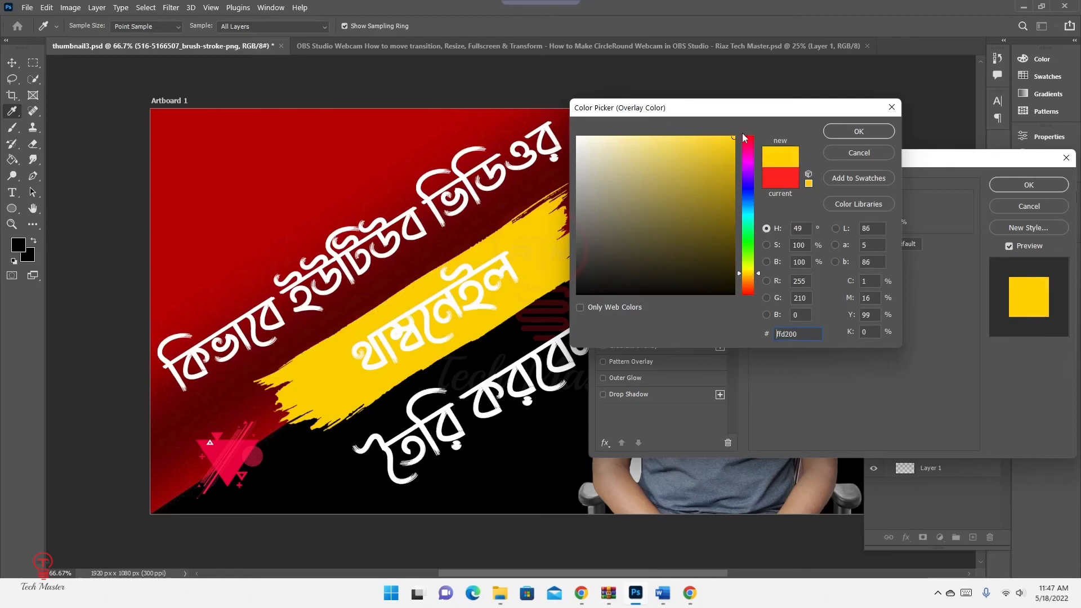
{"action": "left_click", "coordinate": [756, 278]}
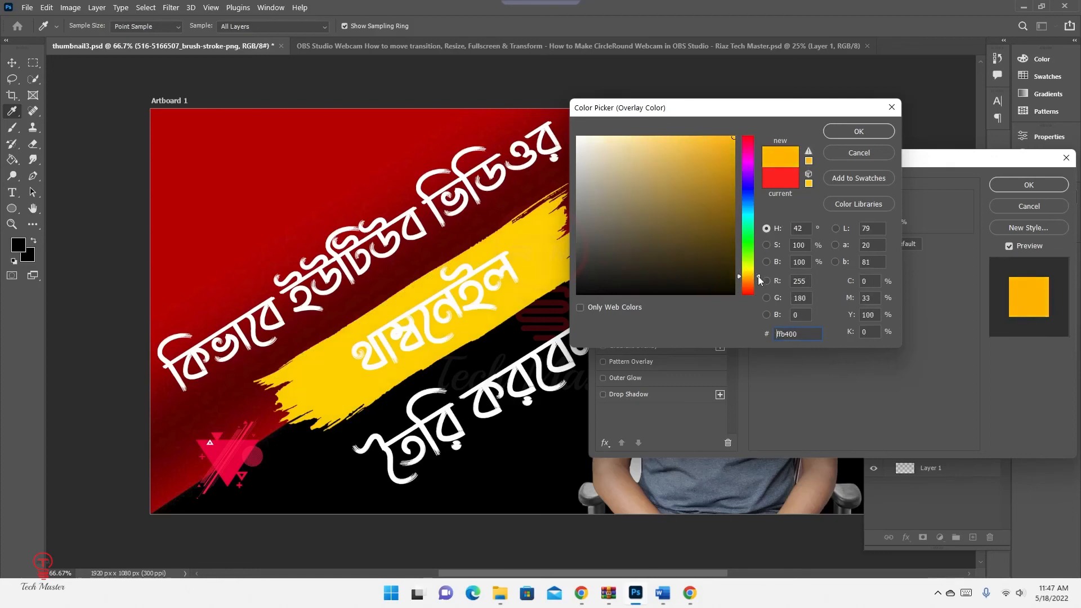
{"action": "left_click", "coordinate": [847, 134]}
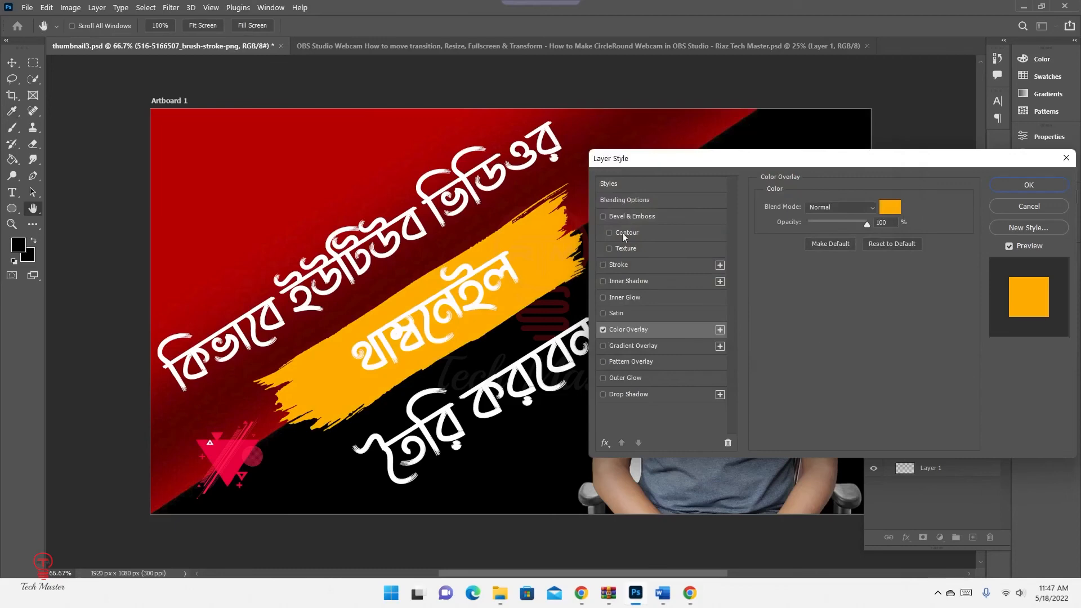
{"action": "left_click", "coordinate": [1024, 187]}
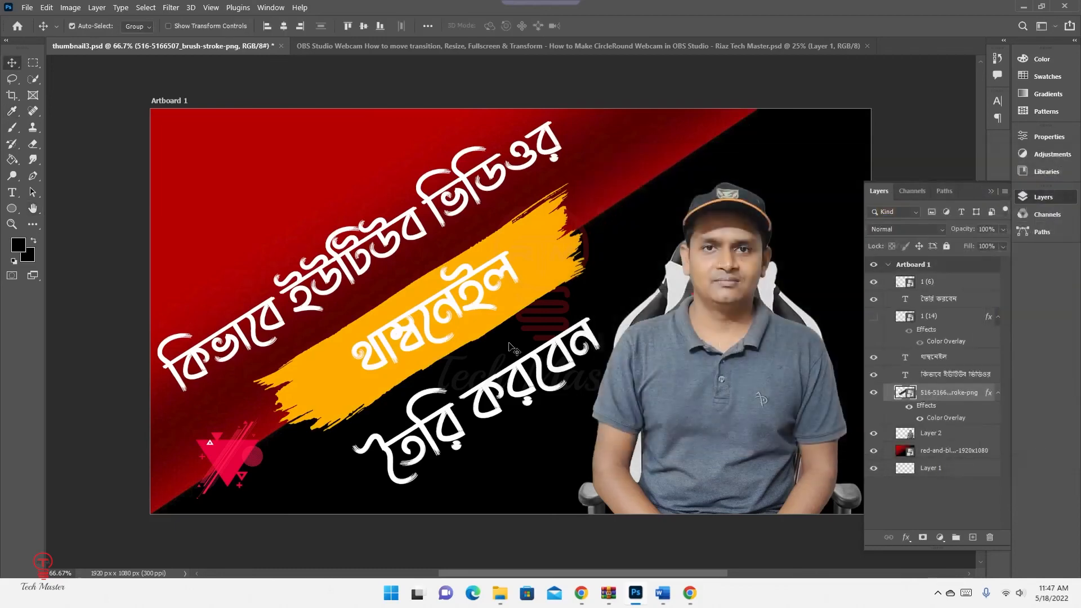
Recolor the title text থাম্বনেইল with the dark red #b80000 sampled from the background's upper-left area
{"action": "double_click", "coordinate": [456, 312]}
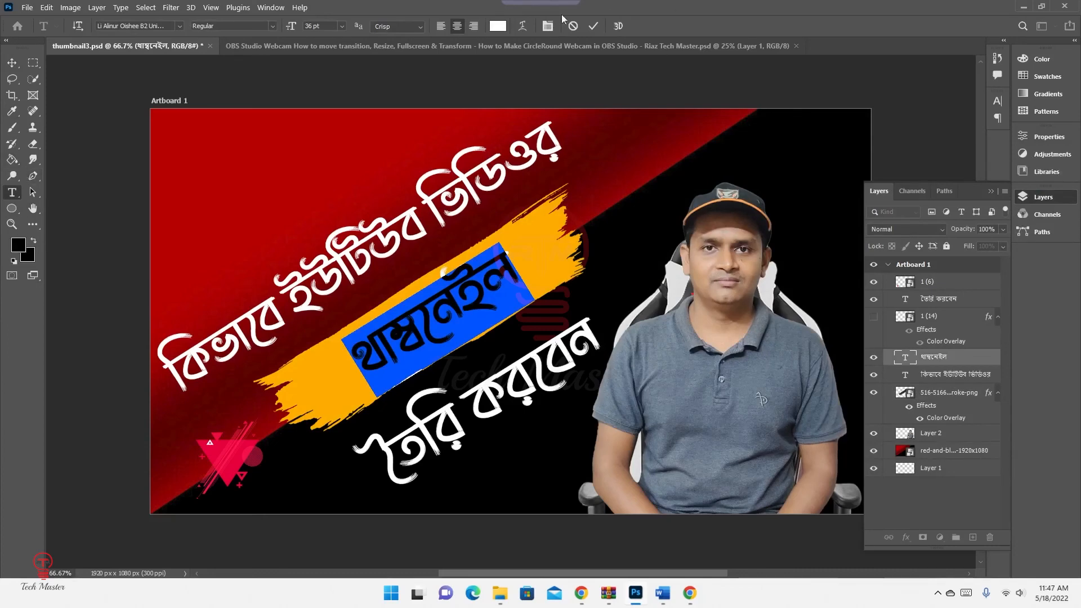
{"action": "left_click", "coordinate": [498, 26]}
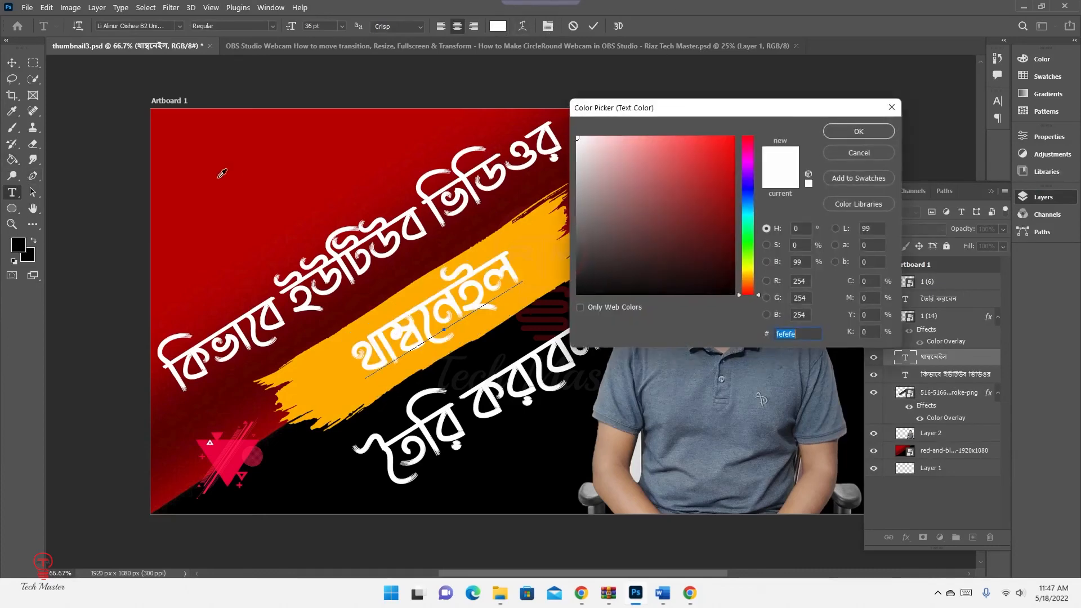
{"action": "left_click", "coordinate": [215, 143]}
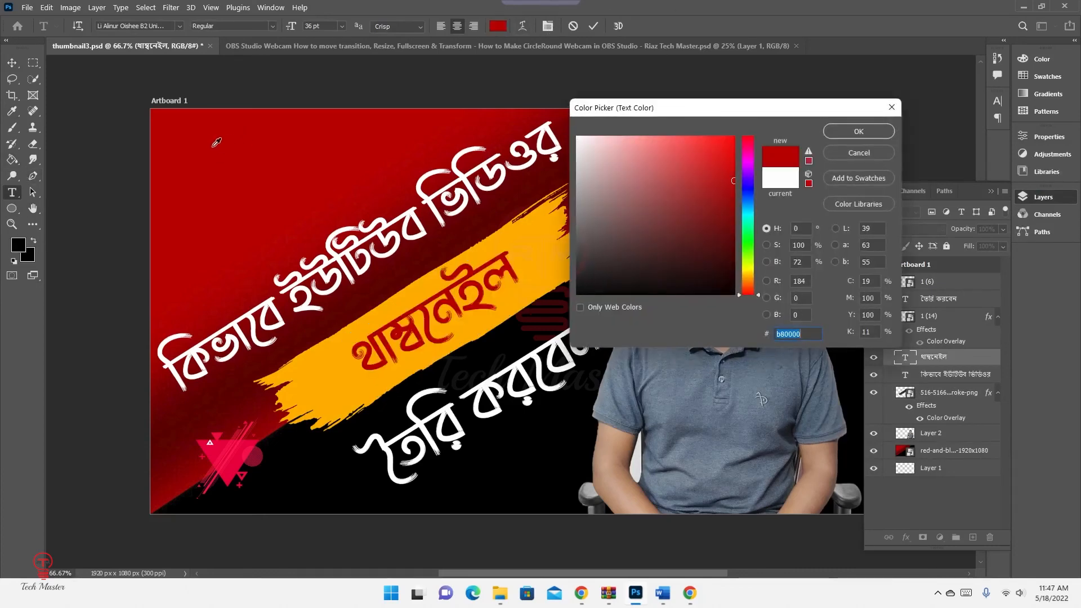
{"action": "left_click", "coordinate": [859, 131]}
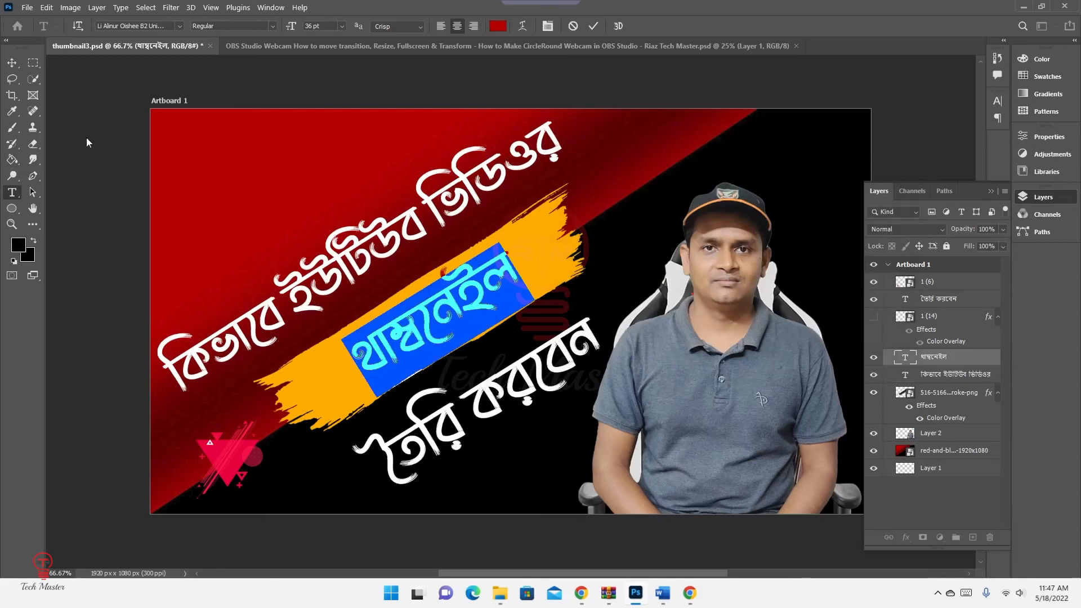
{"action": "left_click", "coordinate": [12, 64]}
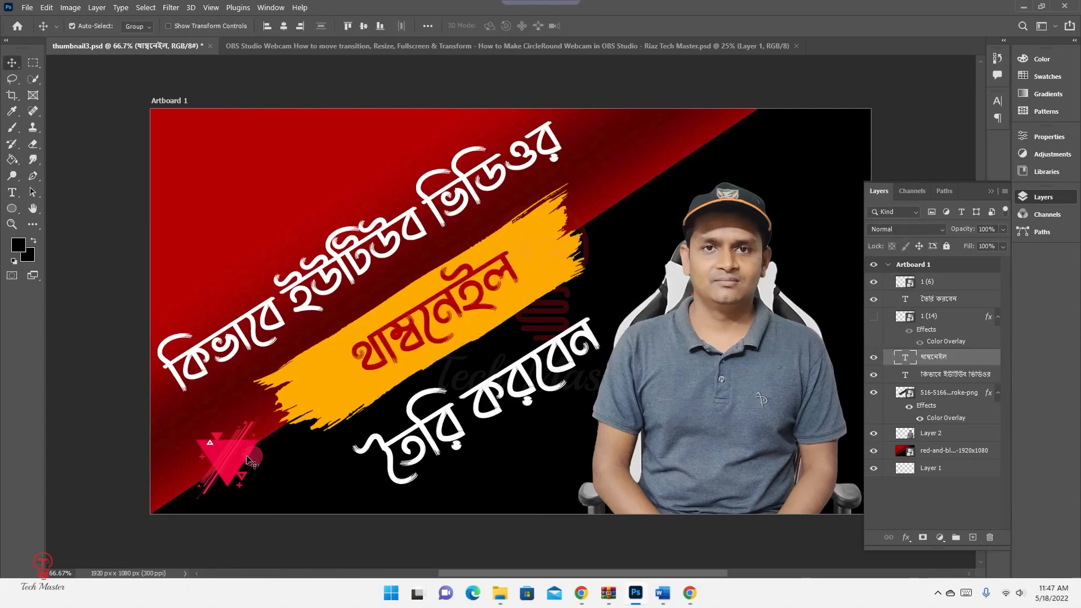
Delete the pink triangle graphic 1 (6) and show the hidden paper-plane graphic 1 (14)
{"action": "left_click", "coordinate": [239, 459]}
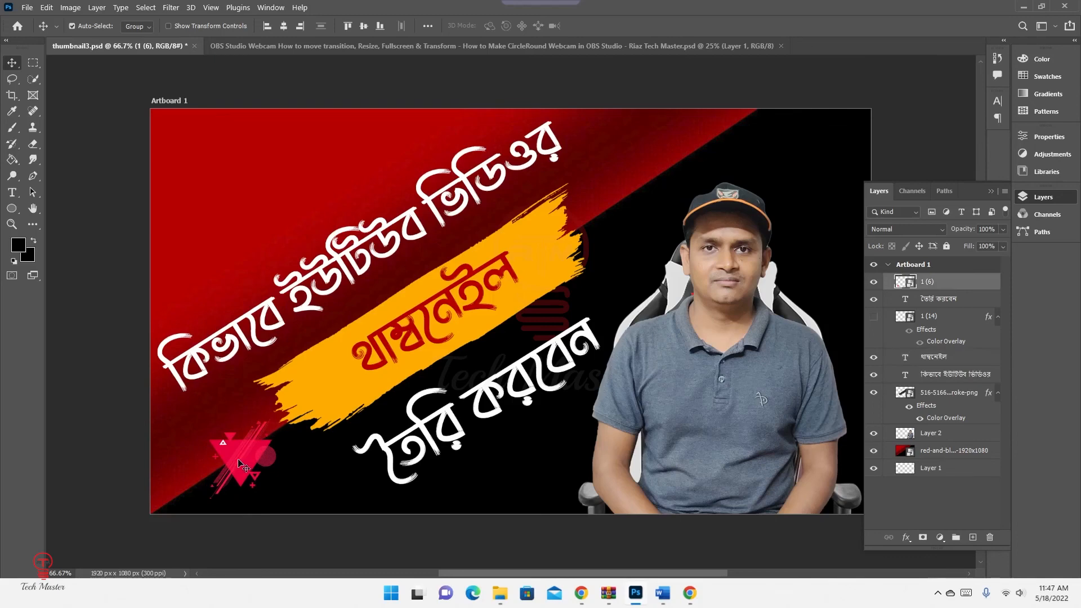
{"action": "key", "text": "Delete"}
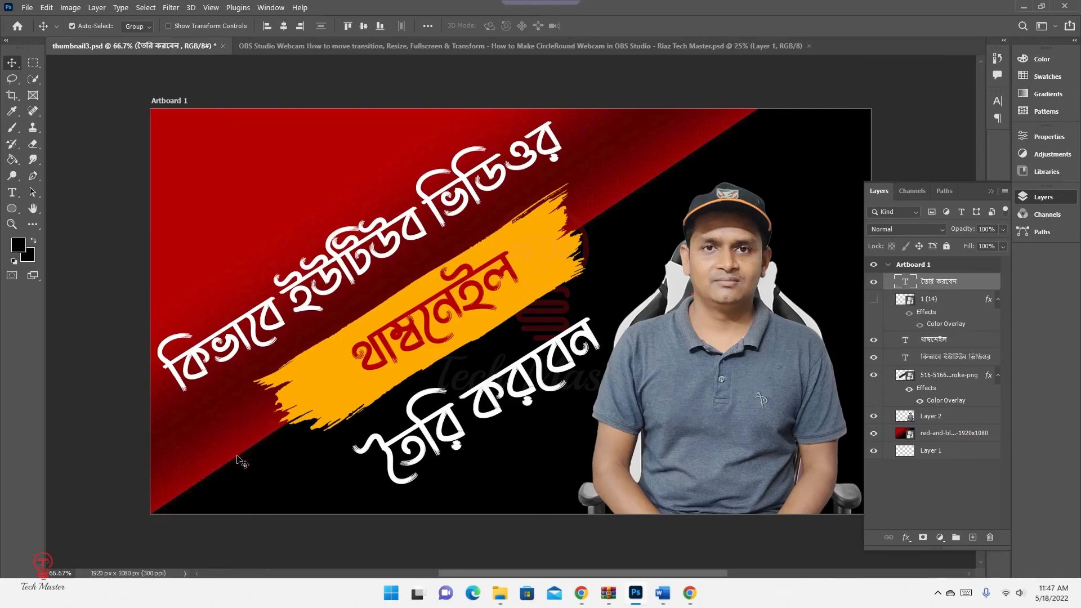
{"action": "left_click", "coordinate": [874, 300]}
Bring layer 1 (14) to the top of the artboard's stack and arrange the paper plane just below the title line তৈরি করবেন
{"action": "mouse_move", "coordinate": [529, 457]}
{"action": "left_mouse_down"}
{"action": "mouse_move", "coordinate": [540, 435]}
{"action": "mouse_move", "coordinate": [525, 461]}
{"action": "left_mouse_up"}
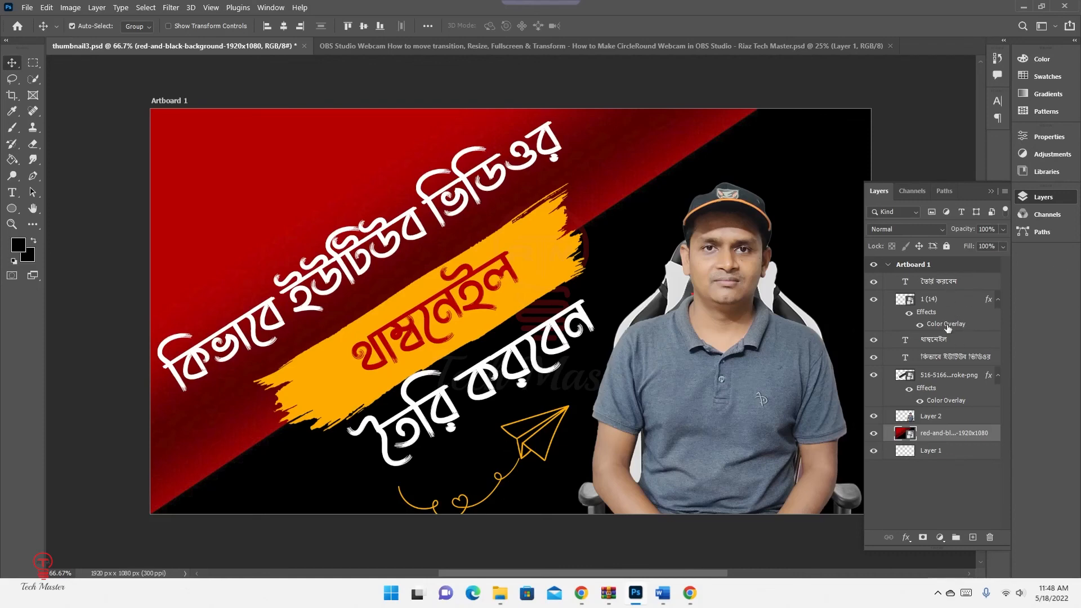
{"action": "left_click_drag", "start_coordinate": [940, 304], "coordinate": [944, 272]}
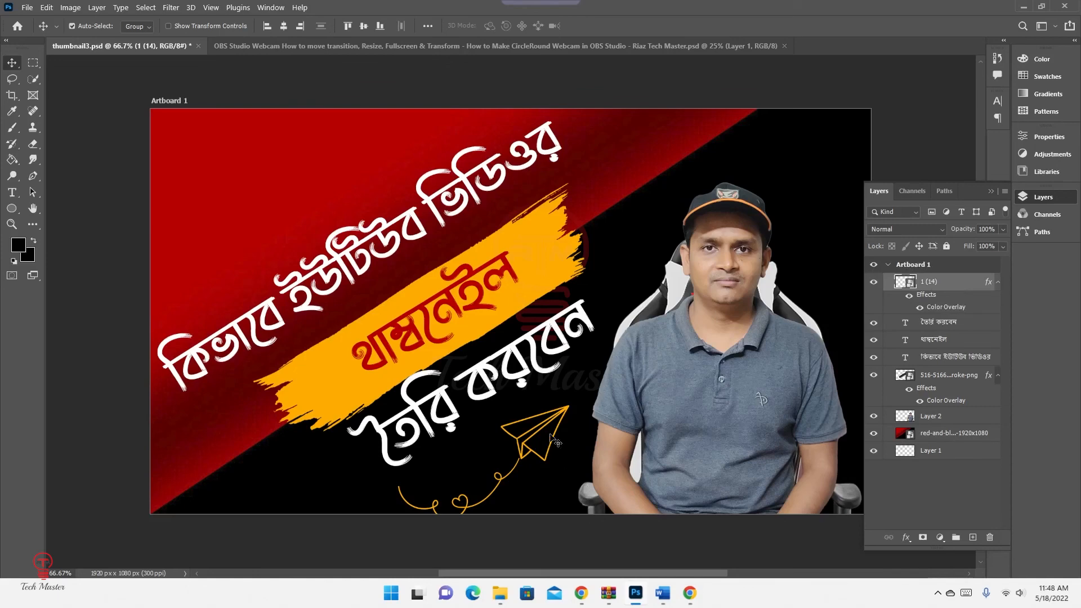
{"action": "left_click_drag", "start_coordinate": [563, 418], "coordinate": [584, 406]}
{"action": "left_click", "coordinate": [110, 179]}
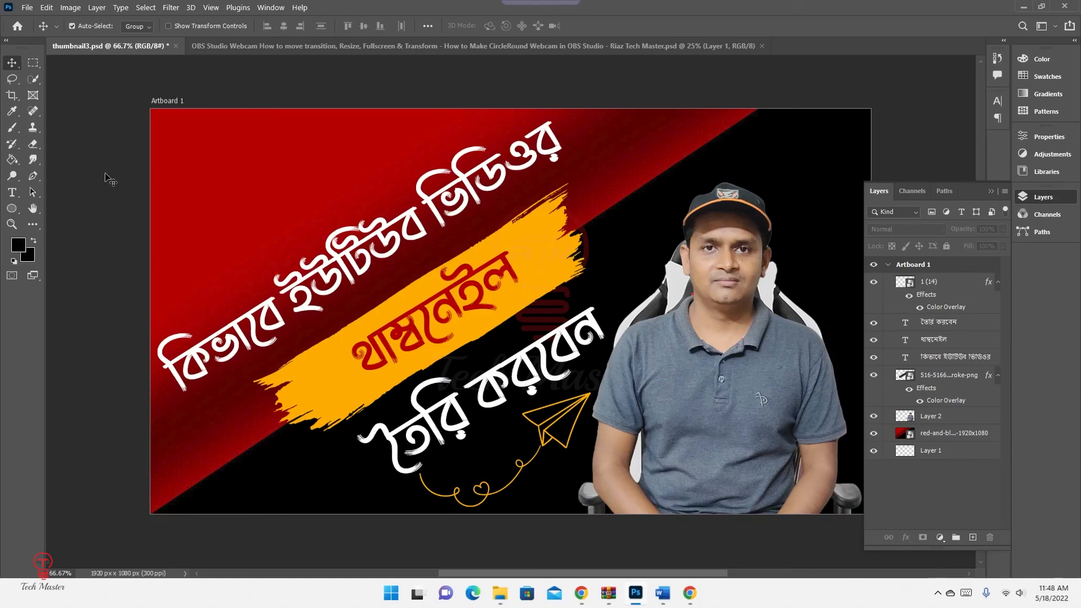